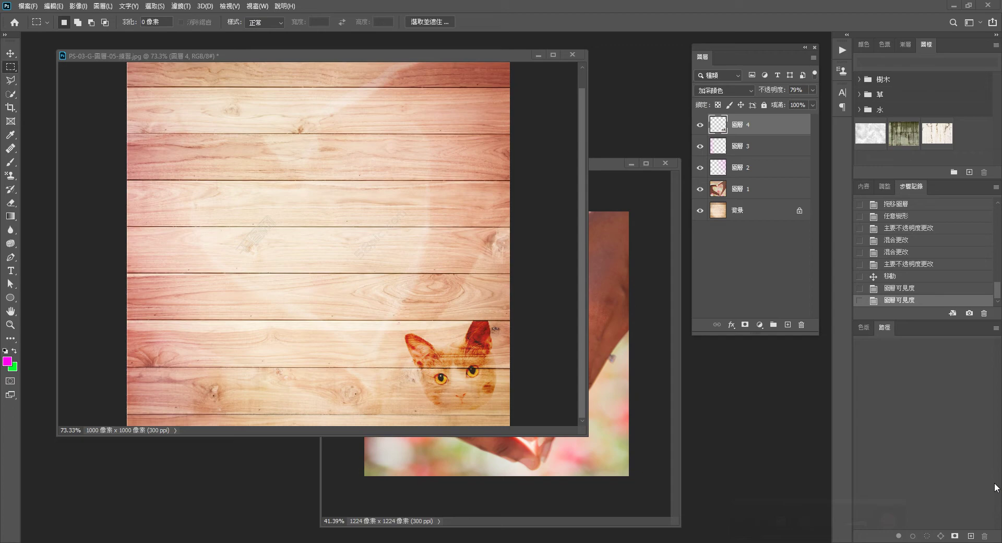
- Open PS-01-E-套索工具-03.jpeg from the PS-01 folder, browsing with large thumbnails
double_click(624, 114)
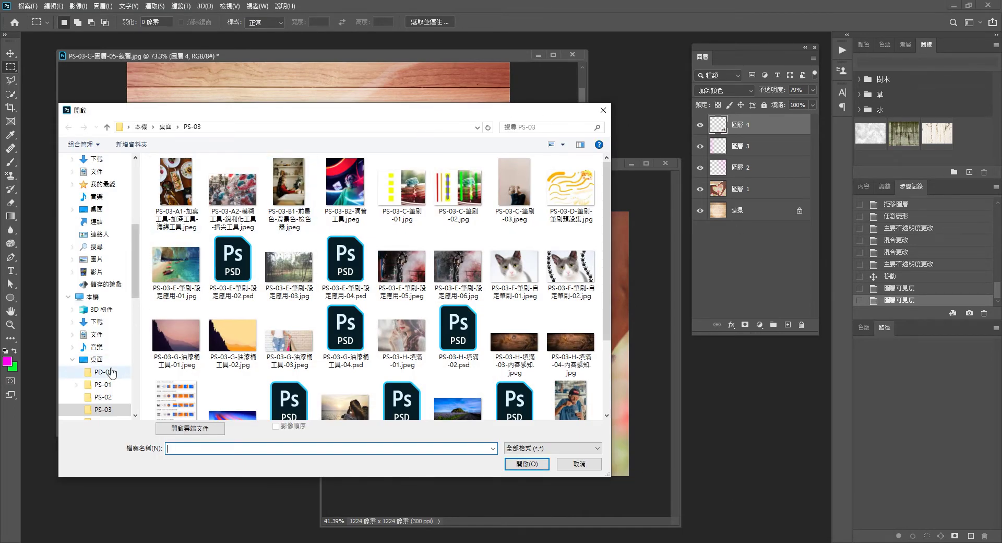
click(102, 384)
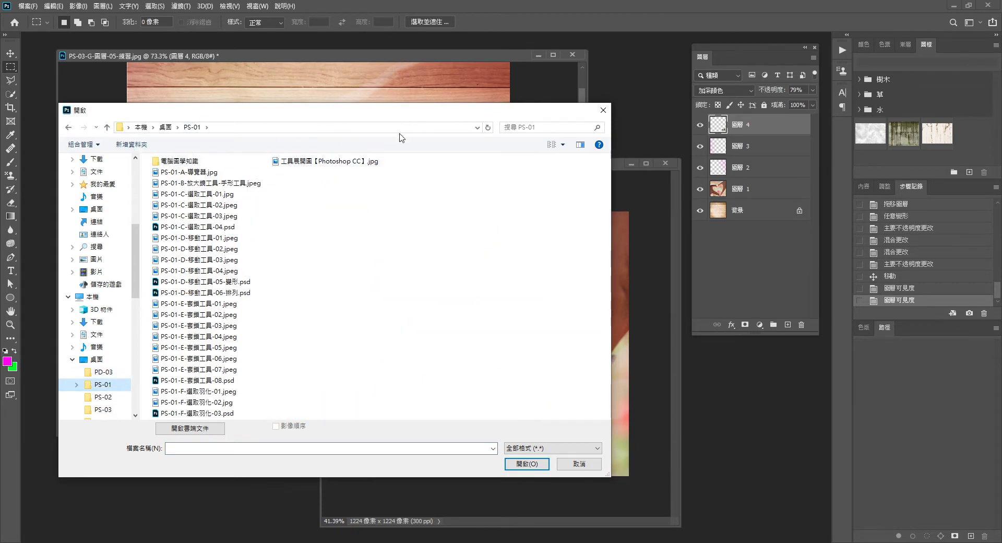
click(563, 145)
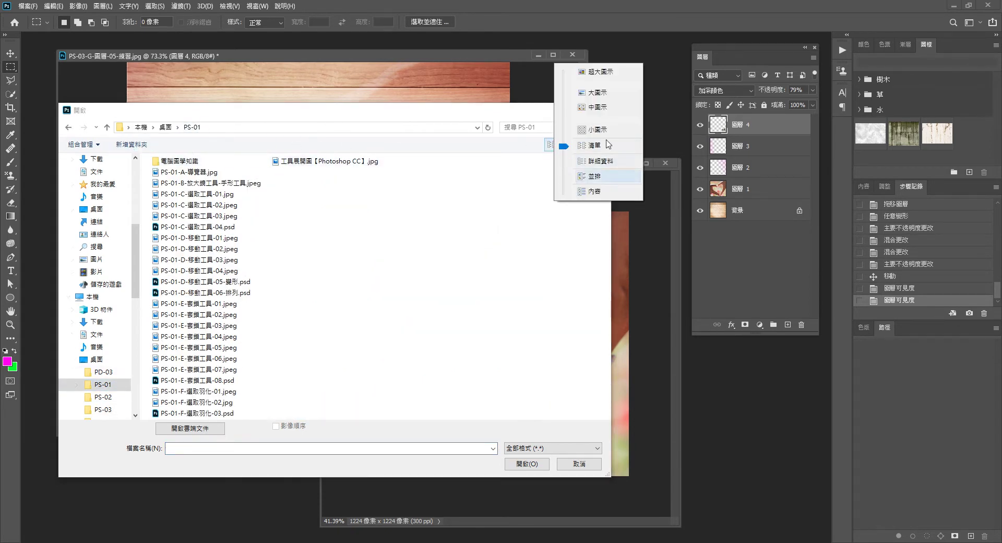
click(610, 108)
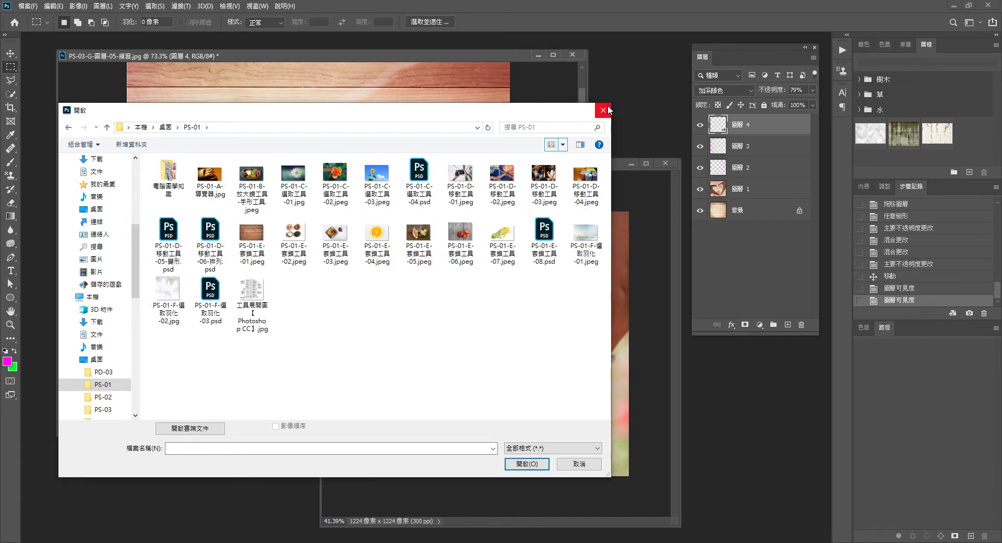
click(566, 145)
drag(566, 144, 566, 127)
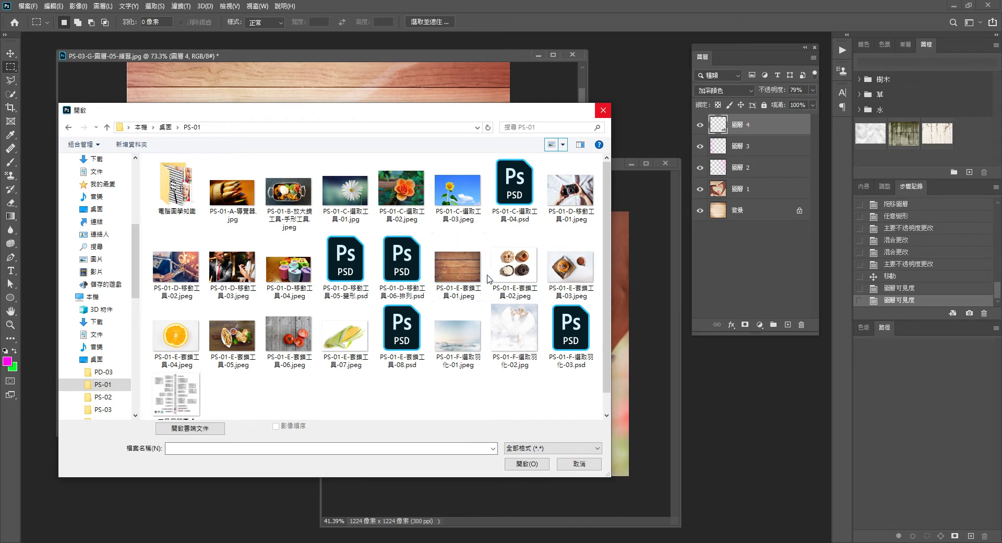
click(563, 276)
double_click(571, 276)
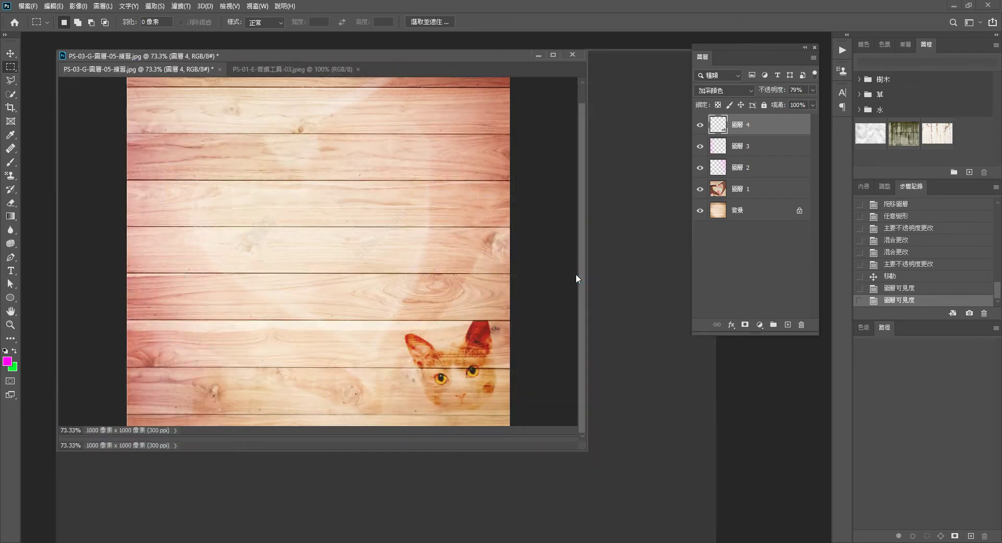
- Float the photo window and Quick-Select the plate's body, right corner and lower rim
mouse_move(286, 76)
mouse_down()
mouse_move(505, 88)
mouse_move(313, 94)
mouse_up()
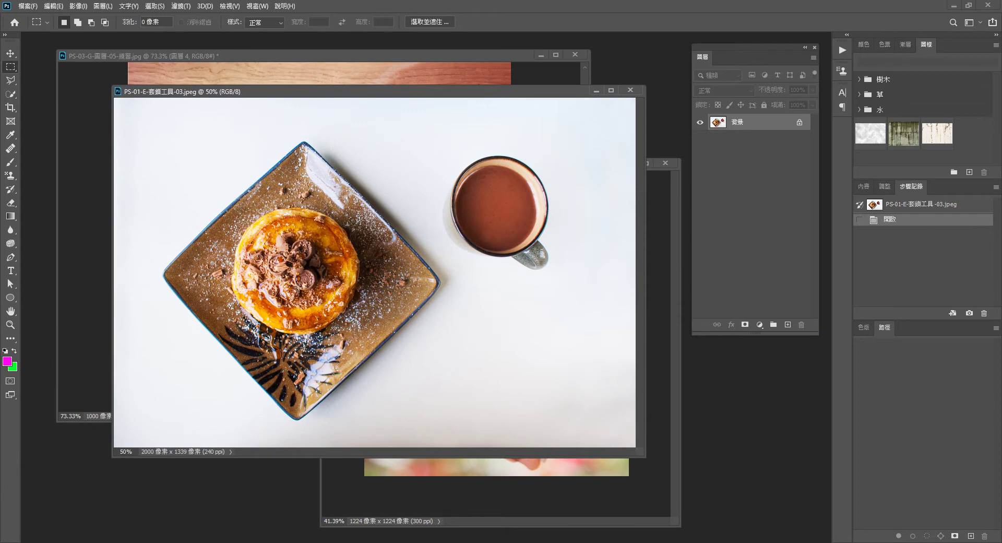
click(11, 94)
mouse_move(318, 200)
mouse_down()
mouse_move(276, 212)
mouse_move(217, 282)
mouse_move(262, 358)
mouse_move(293, 386)
mouse_move(334, 386)
mouse_move(345, 245)
mouse_move(324, 319)
mouse_up()
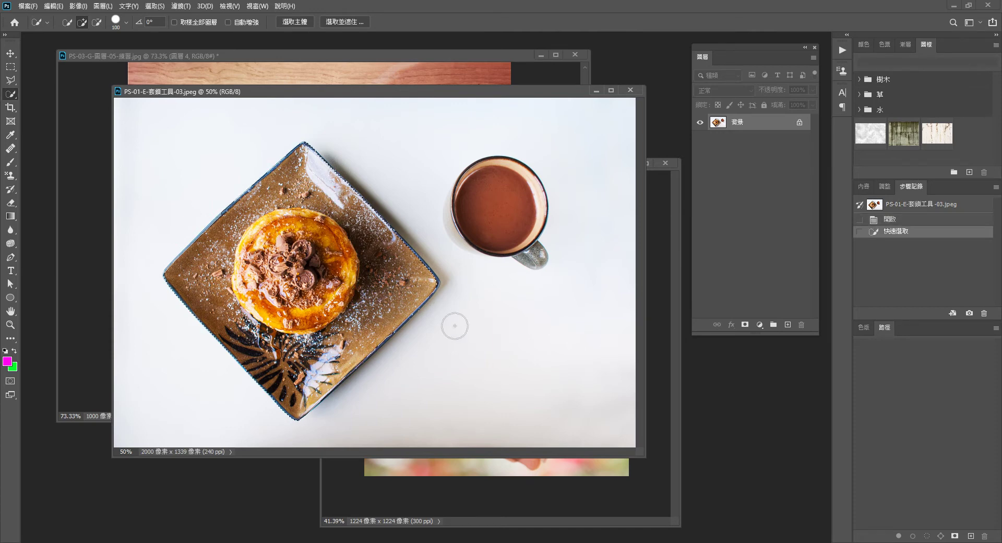
scroll(402, 276, up, 3)
scroll(401, 276, up, 2)
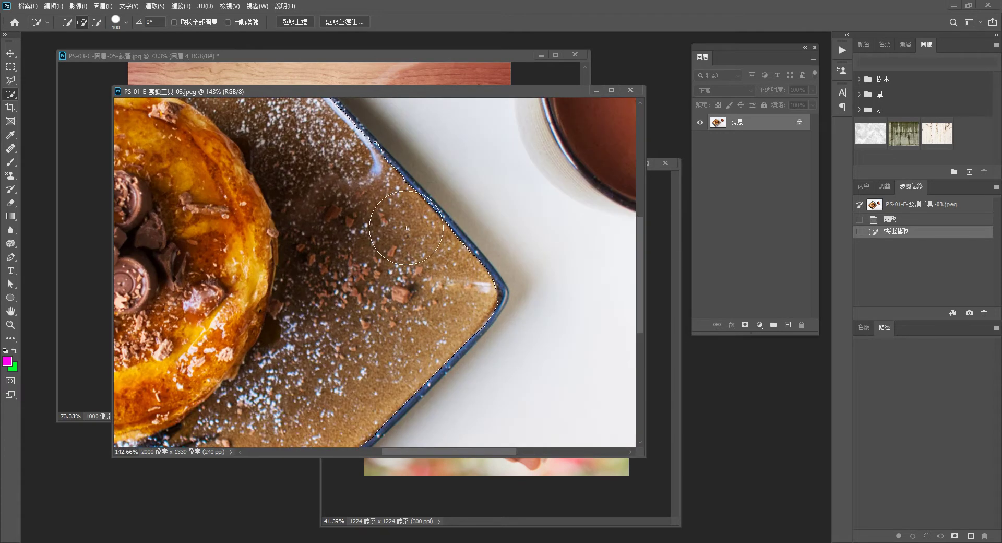
mouse_move(395, 215)
mouse_down()
mouse_move(503, 334)
mouse_move(443, 392)
mouse_up()
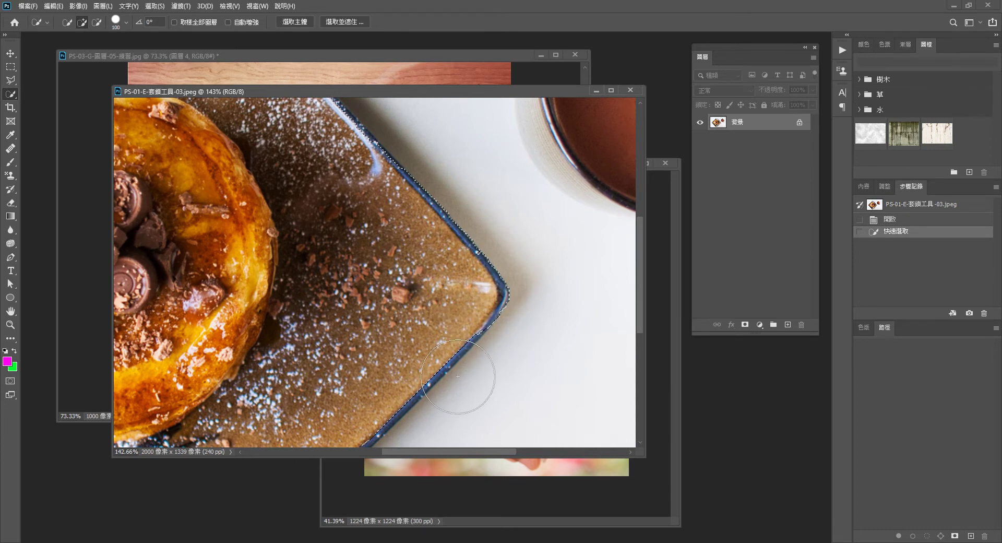
drag(444, 391, 415, 445)
- Refine the selection along the plate rim and copy the plate onto new layer 圖層 1
scroll(415, 444, down, 3)
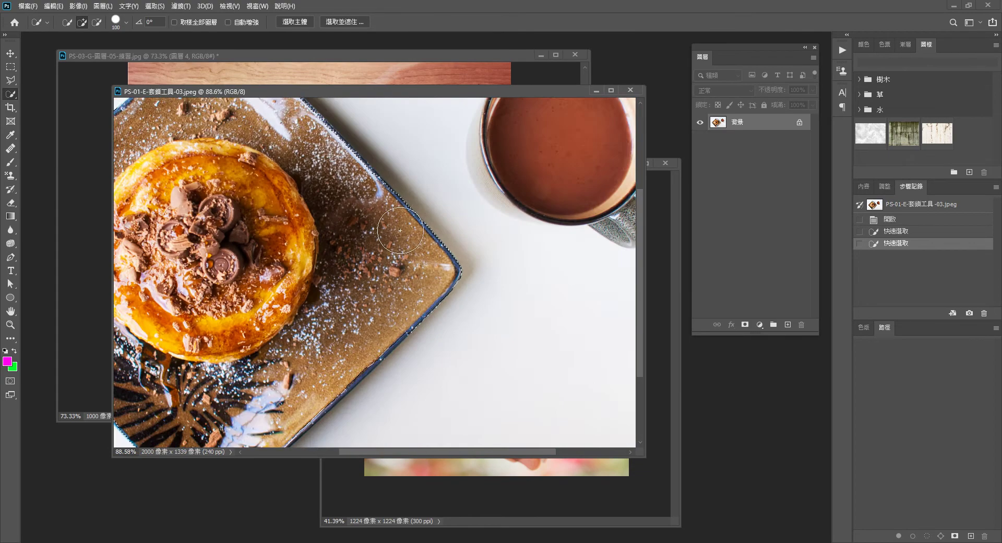
scroll(305, 435, up, 3)
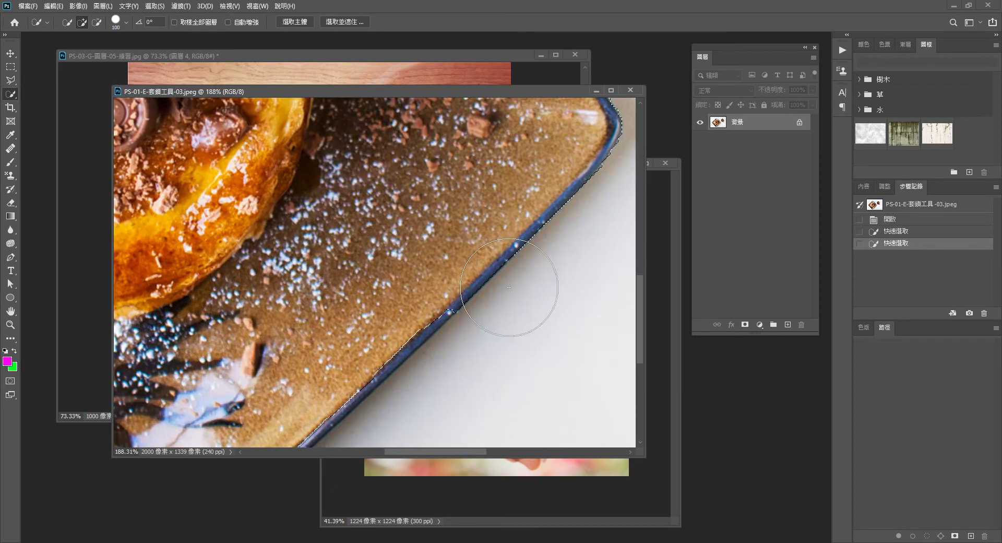
drag(479, 315, 391, 412)
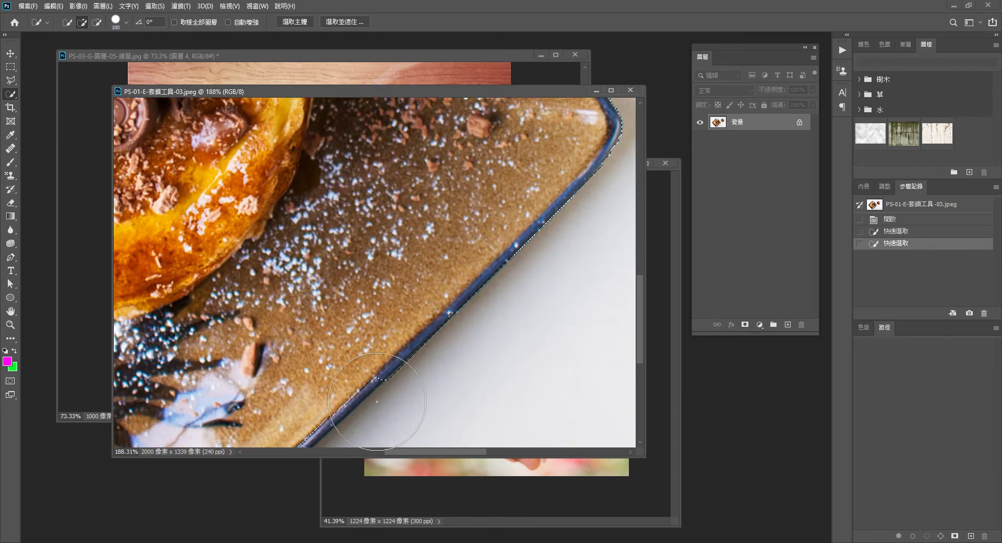
scroll(402, 240, down, 3)
scroll(351, 392, up, 2)
scroll(351, 393, up, 2)
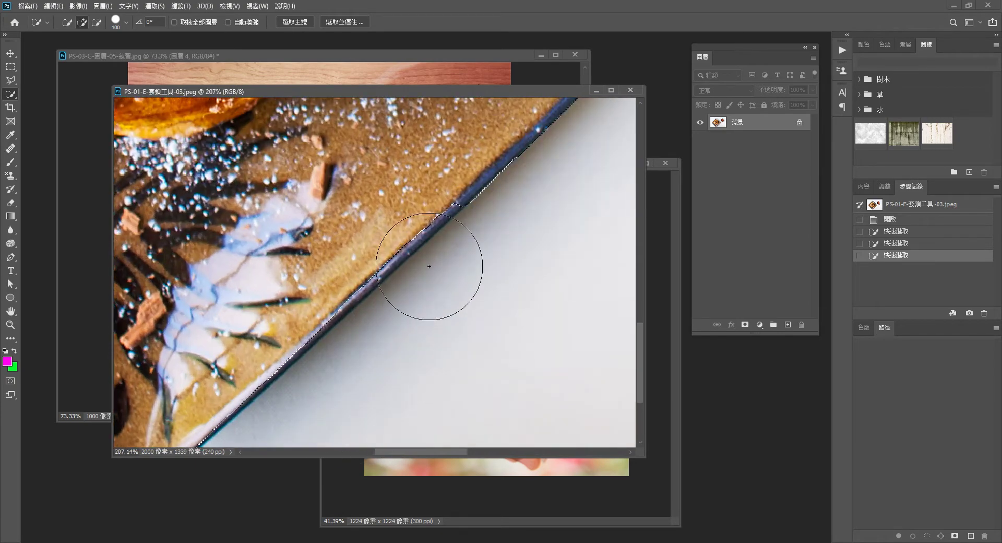
drag(467, 230, 332, 273)
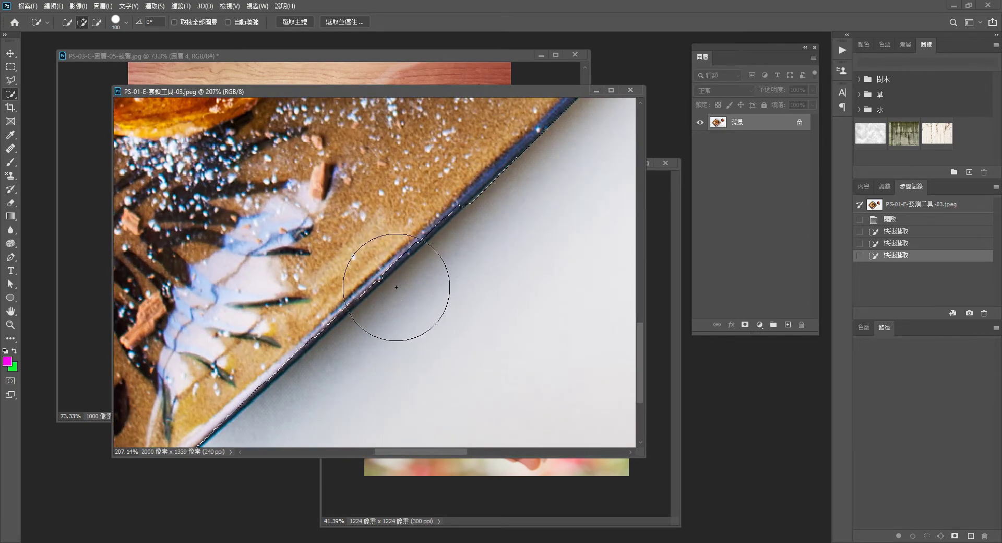
scroll(332, 272, down, 3)
scroll(332, 273, down, 2)
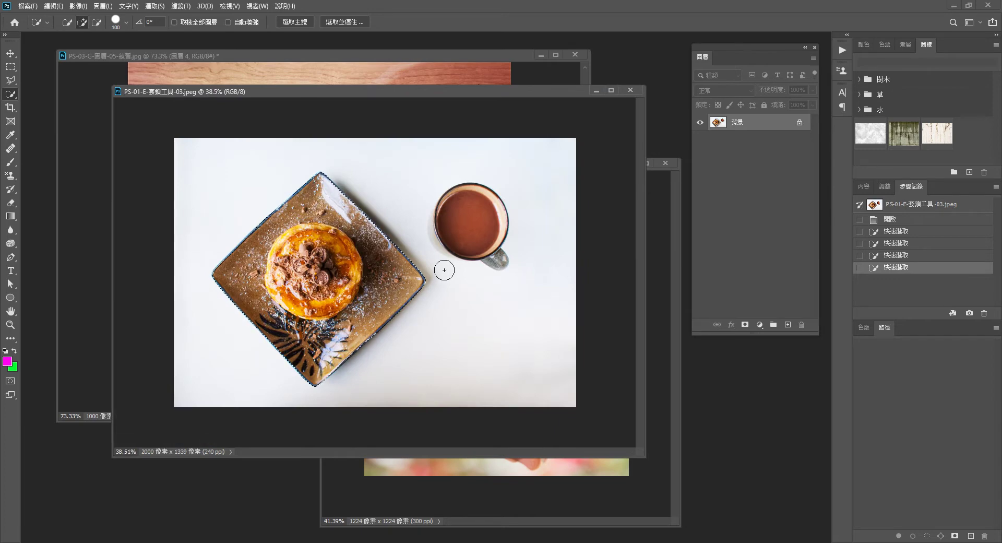
key(ctrl+c)
key(ctrl+v)
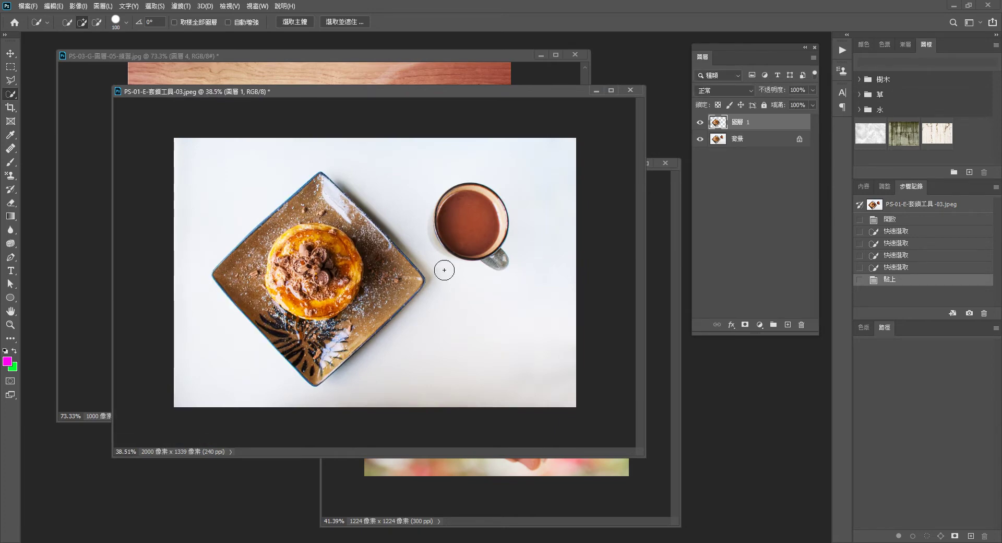
- Bring the plate into the wood image as 圖層 5, scaled to 71.33% and centred
drag(506, 89, 435, 225)
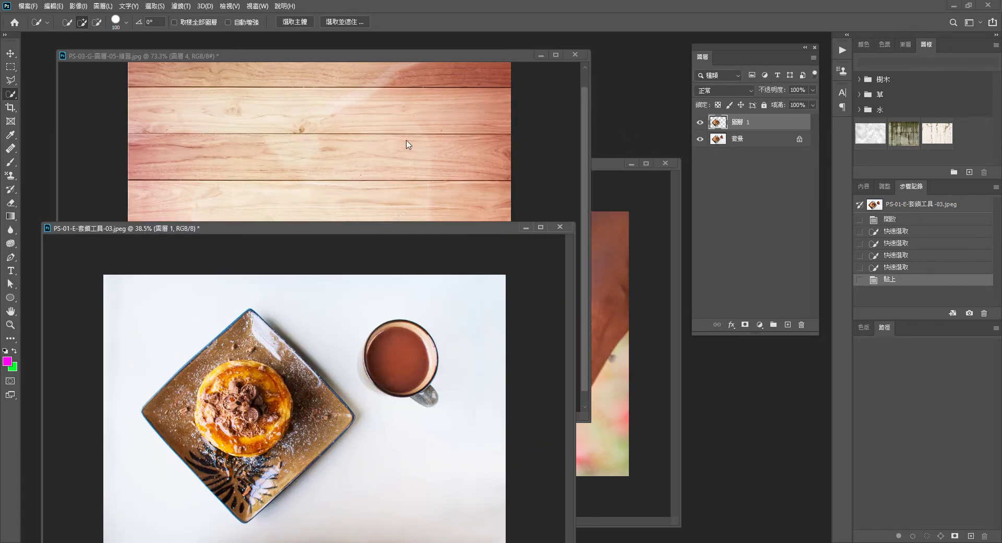
drag(756, 127, 284, 188)
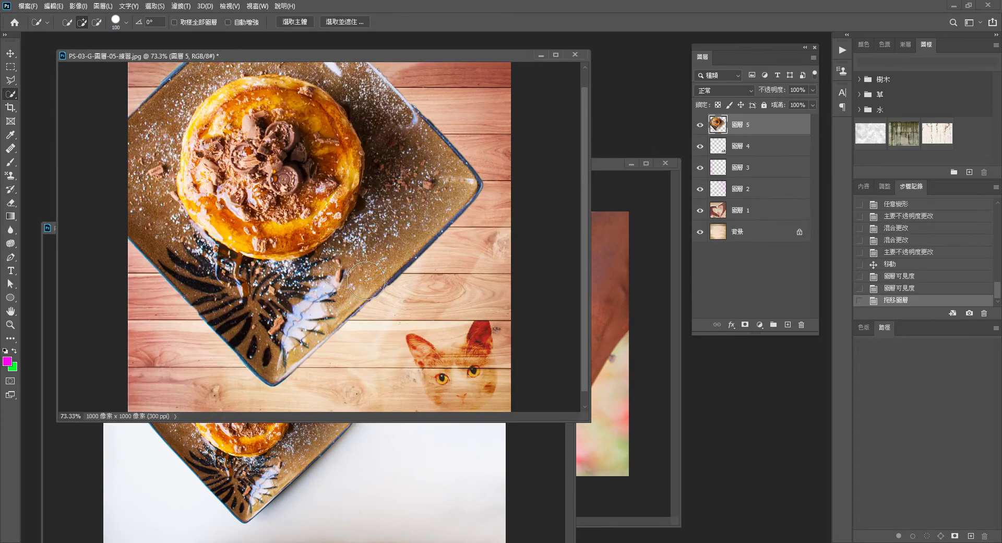
scroll(130, 124, down, 3)
click(14, 55)
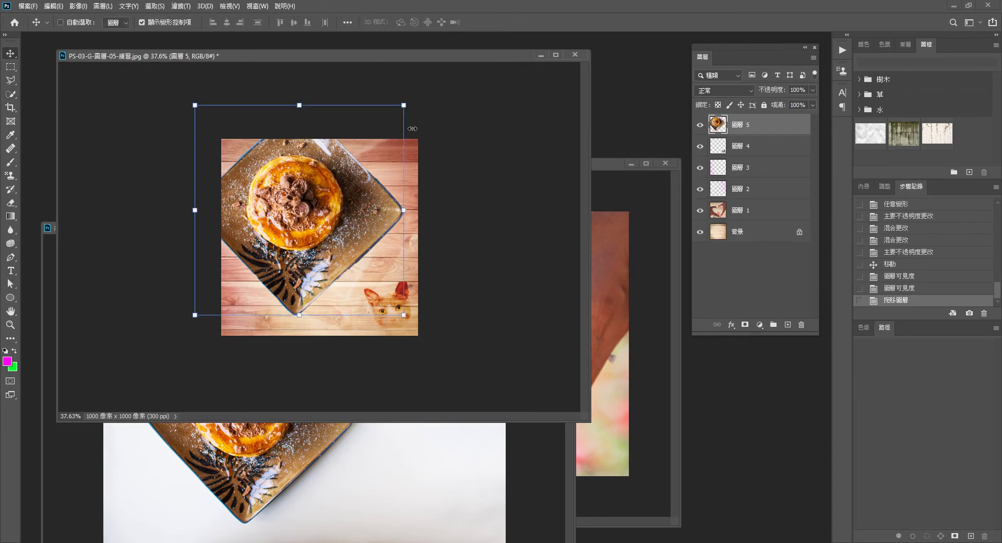
drag(408, 110, 347, 167)
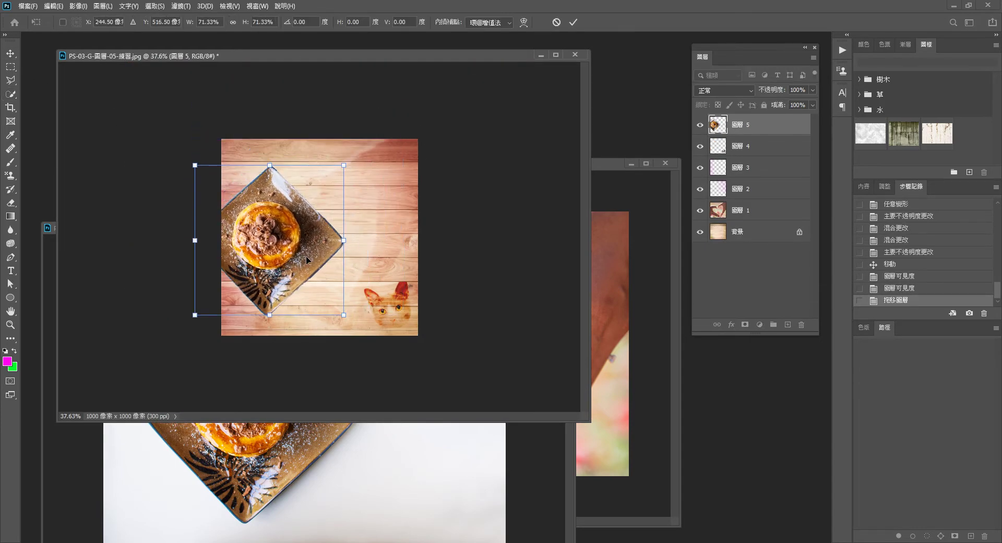
scroll(306, 256, up, 3)
drag(290, 231, 372, 218)
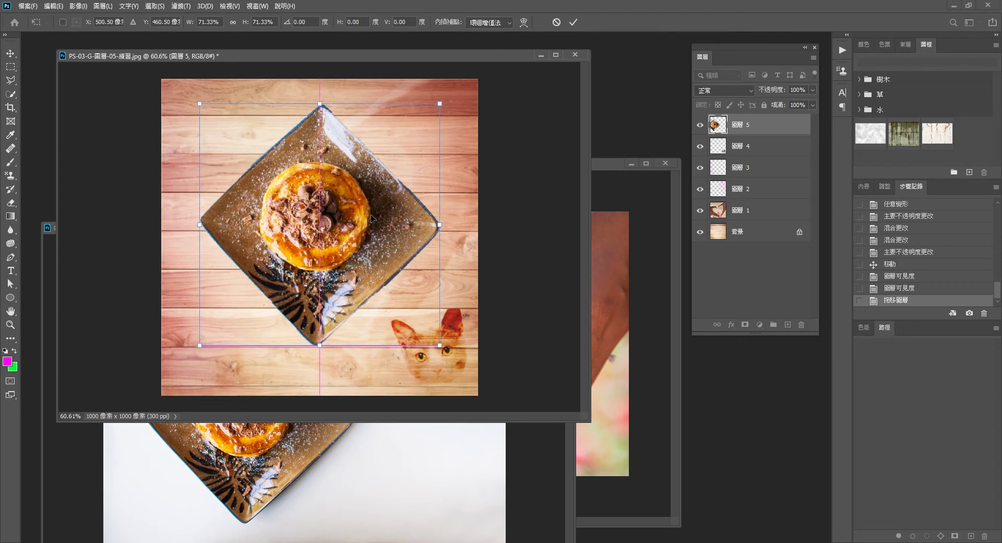
click(573, 22)
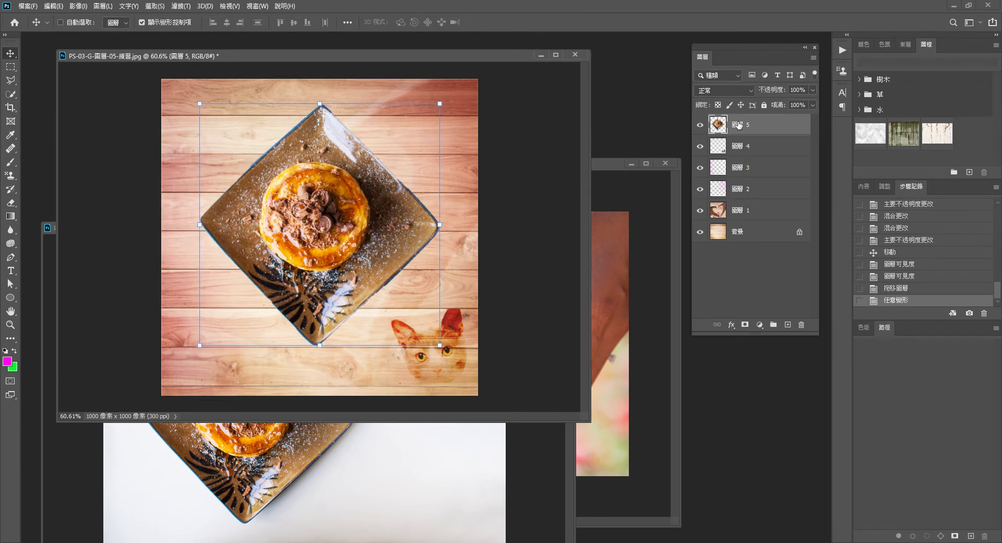
- Add a Multiply Drop Shadow to 圖層 5: 35% opacity, 30°, 9 px distance, 22 px size
double_click(788, 130)
drag(849, 69, 610, 112)
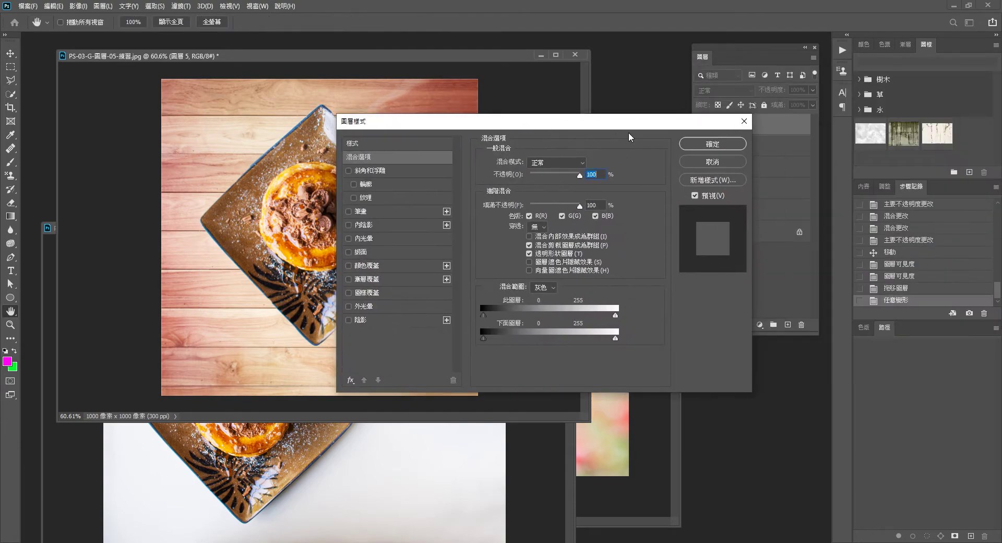
click(715, 162)
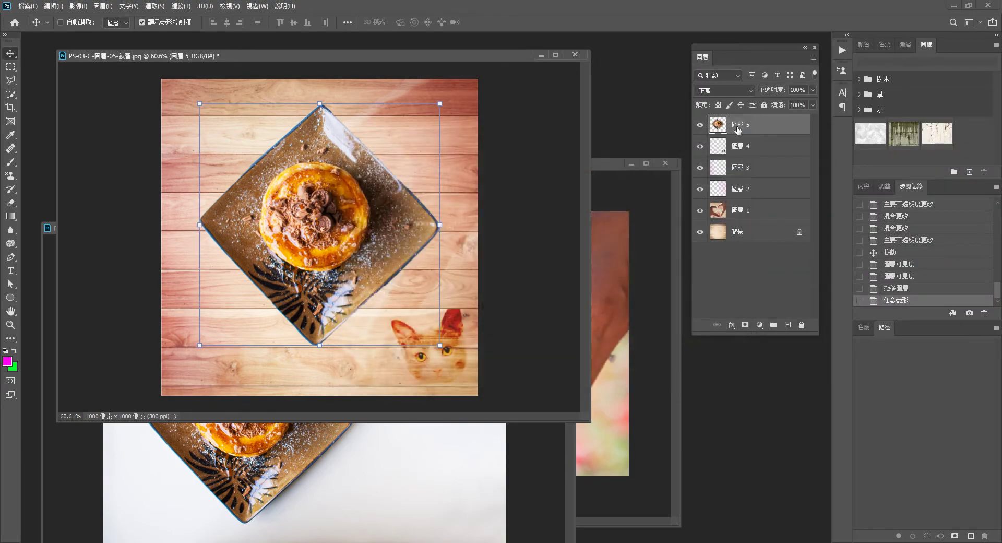
double_click(775, 130)
drag(539, 123, 666, 78)
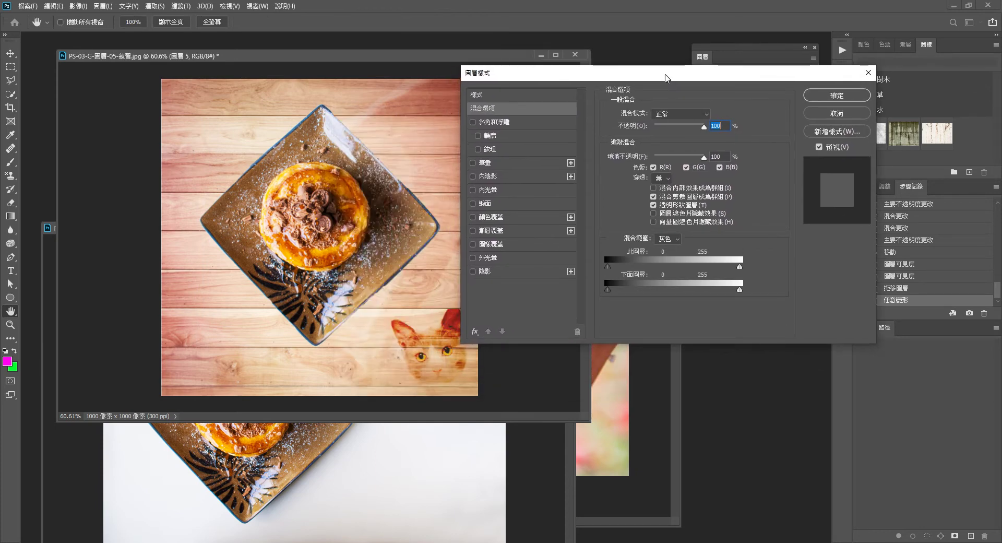
drag(665, 78, 651, 81)
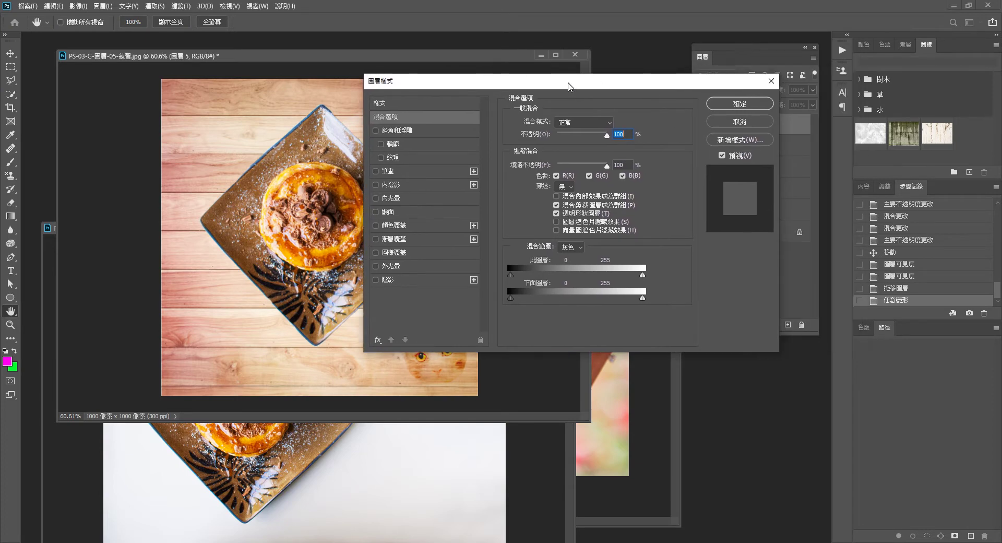
drag(651, 81, 498, 94)
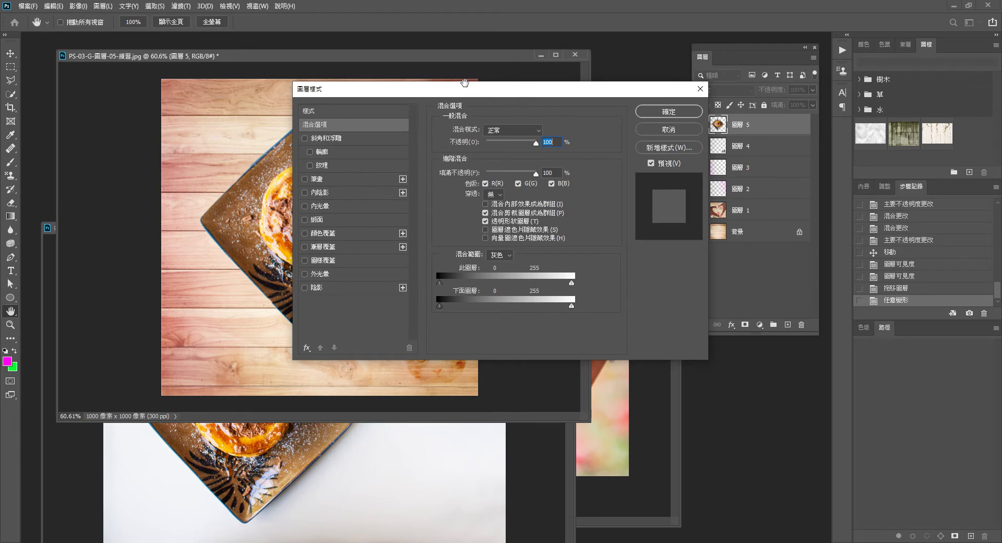
drag(461, 94, 657, 157)
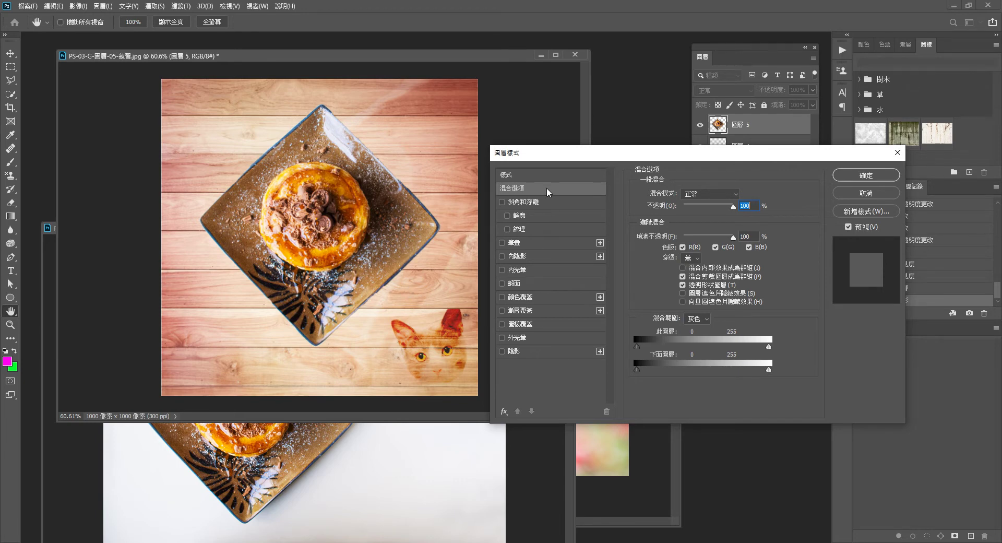
click(537, 350)
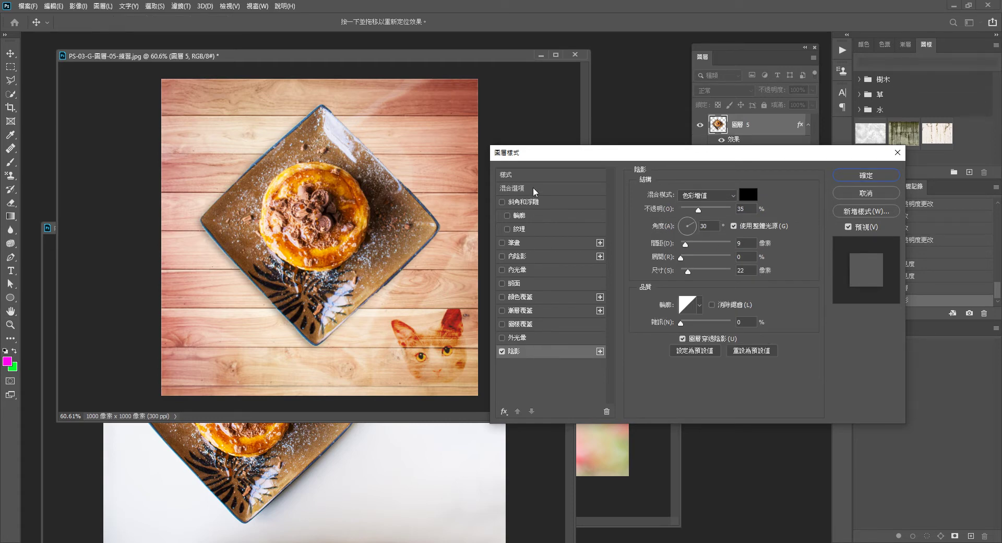
click(533, 189)
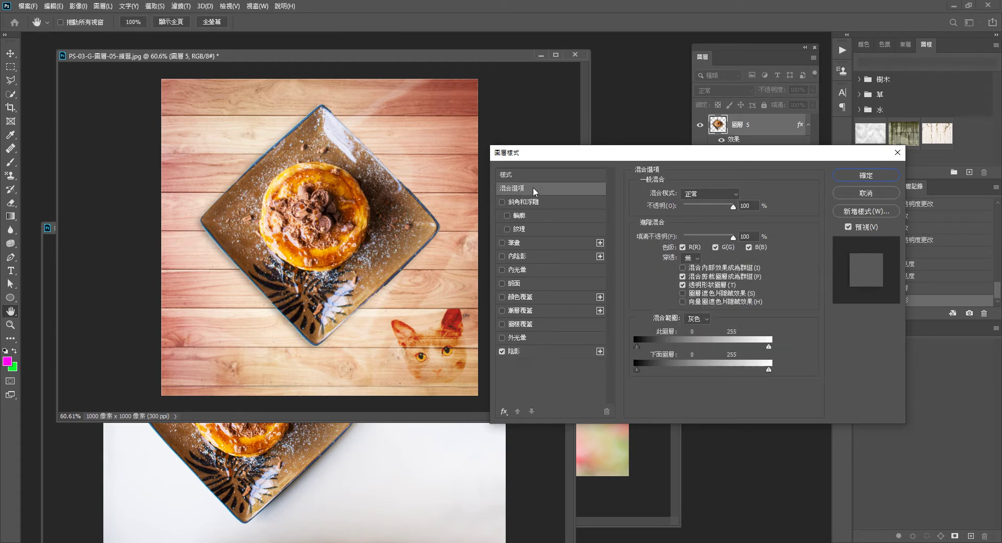
click(502, 351)
click(502, 351)
click(533, 350)
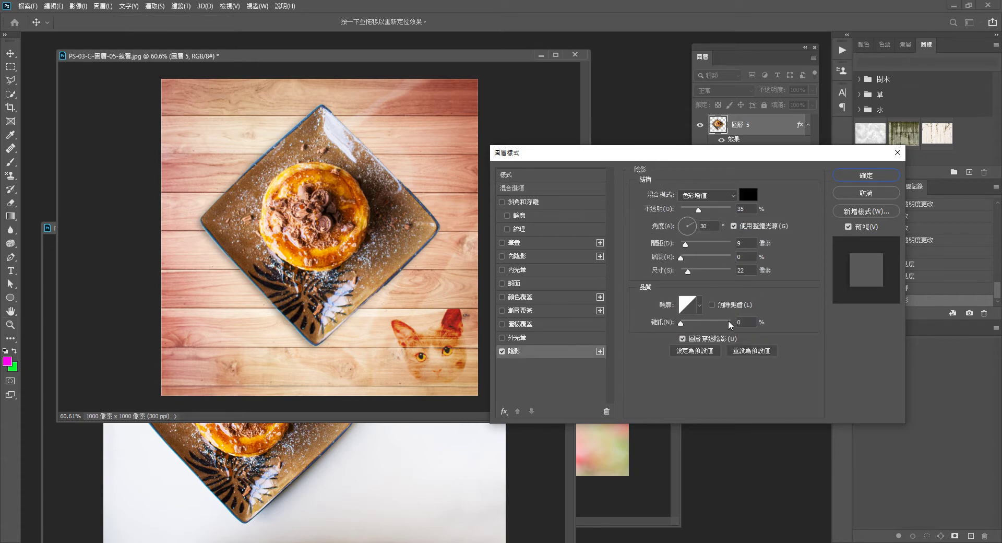
click(539, 186)
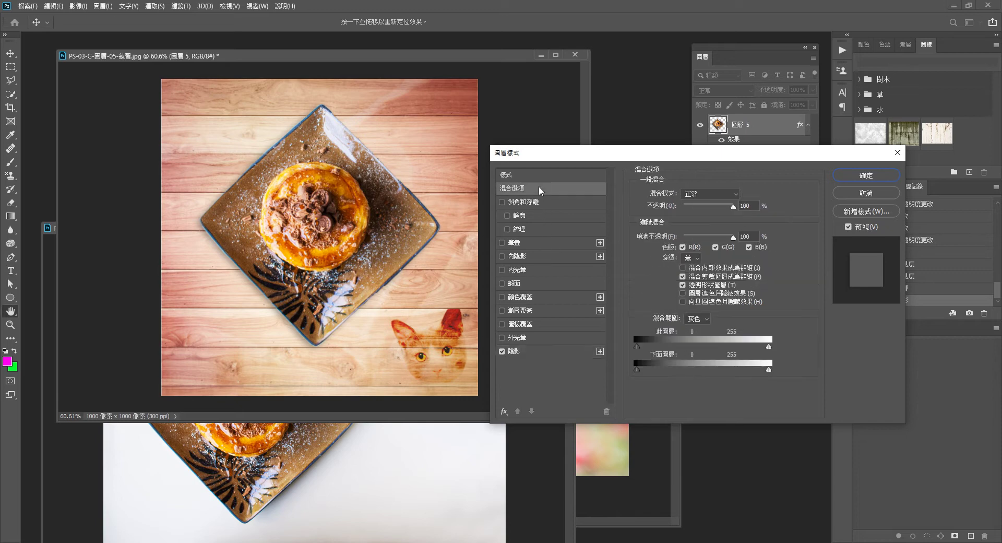
click(539, 170)
click(545, 188)
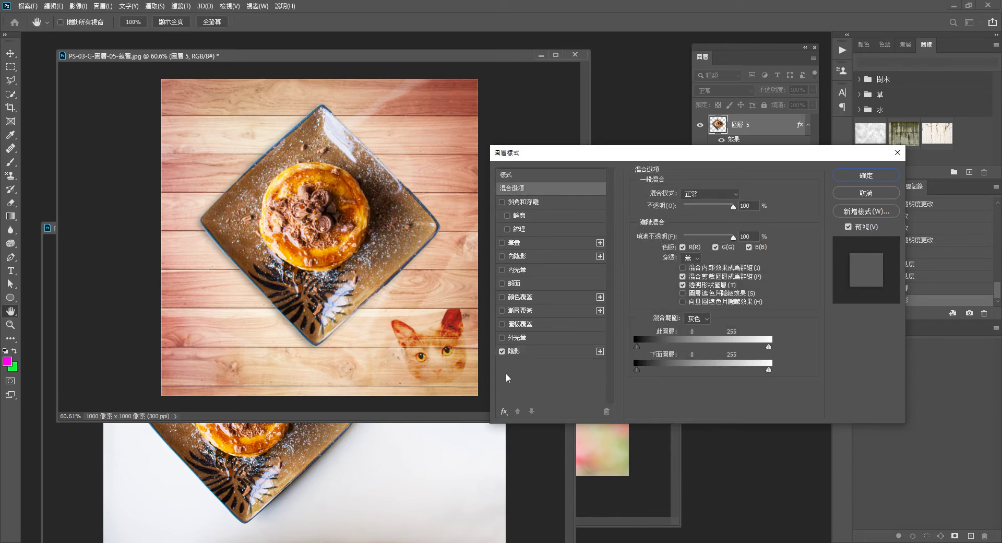
click(502, 351)
click(549, 353)
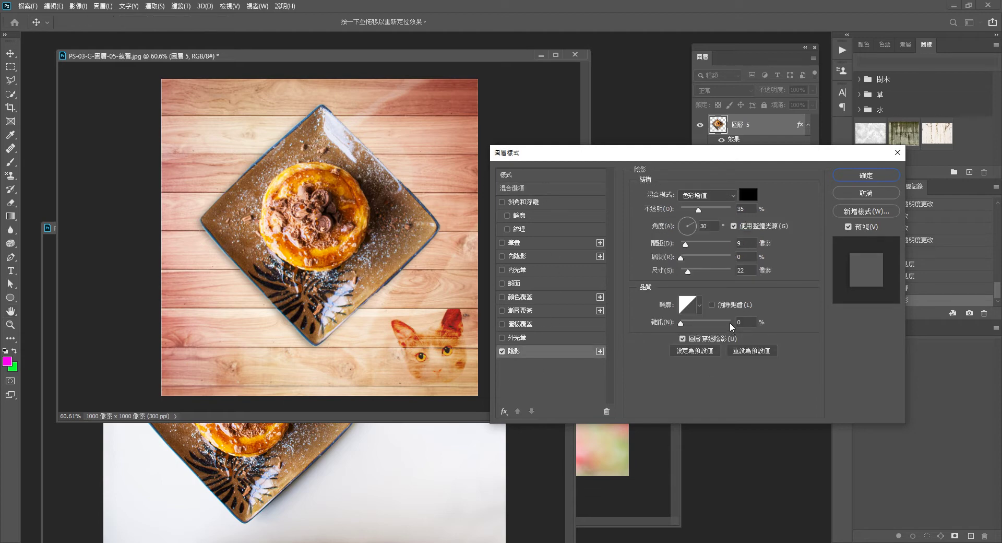
drag(596, 155, 607, 81)
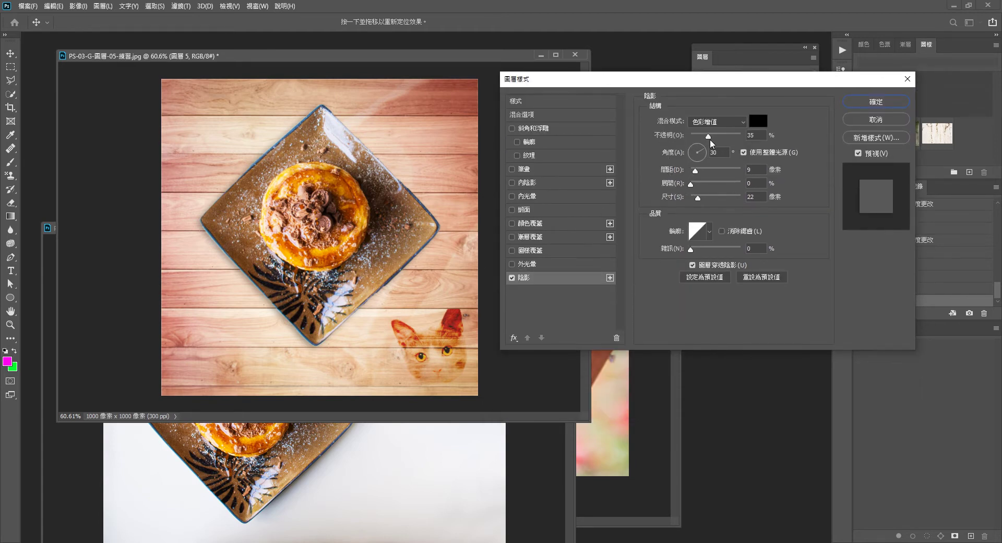
- Experiment with the drop shadow's opacity, angle, distance, spread and size values
drag(709, 138, 744, 137)
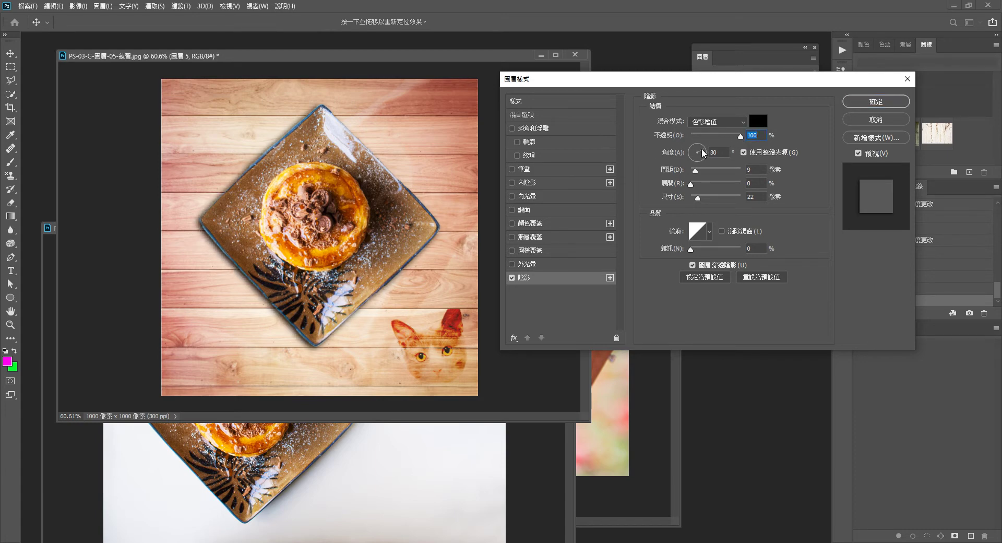
drag(703, 153, 685, 152)
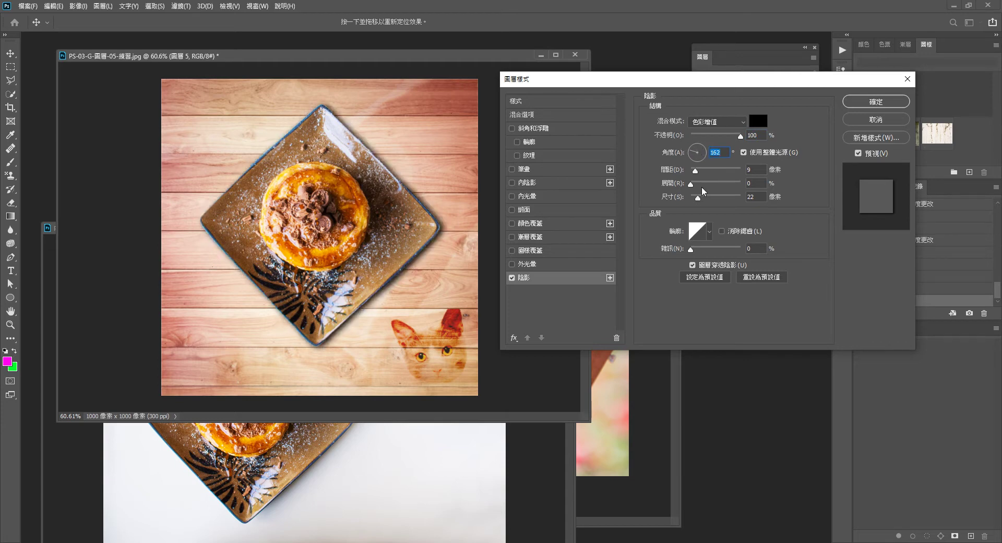
mouse_move(696, 175)
mouse_down()
mouse_move(750, 177)
mouse_move(705, 174)
mouse_move(724, 174)
mouse_up()
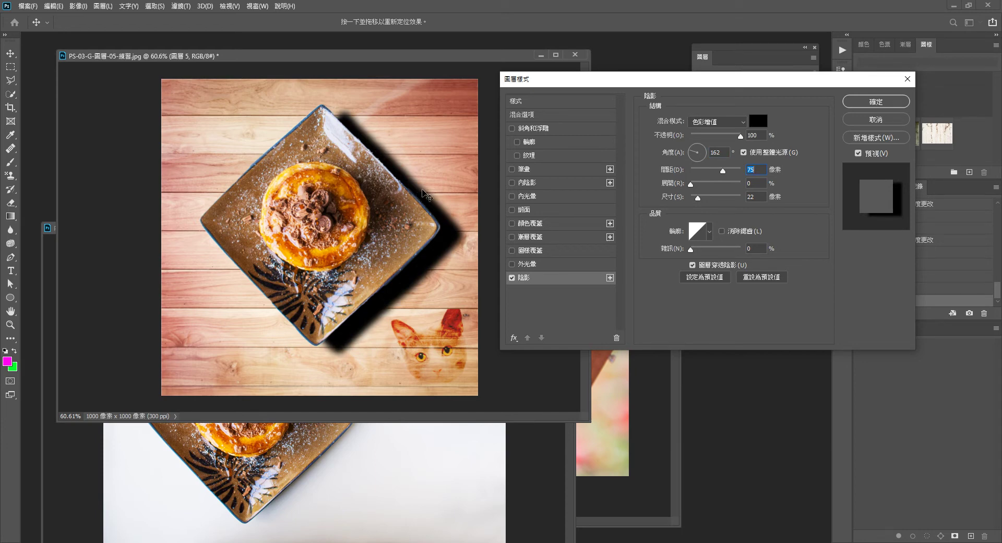
drag(690, 185, 750, 196)
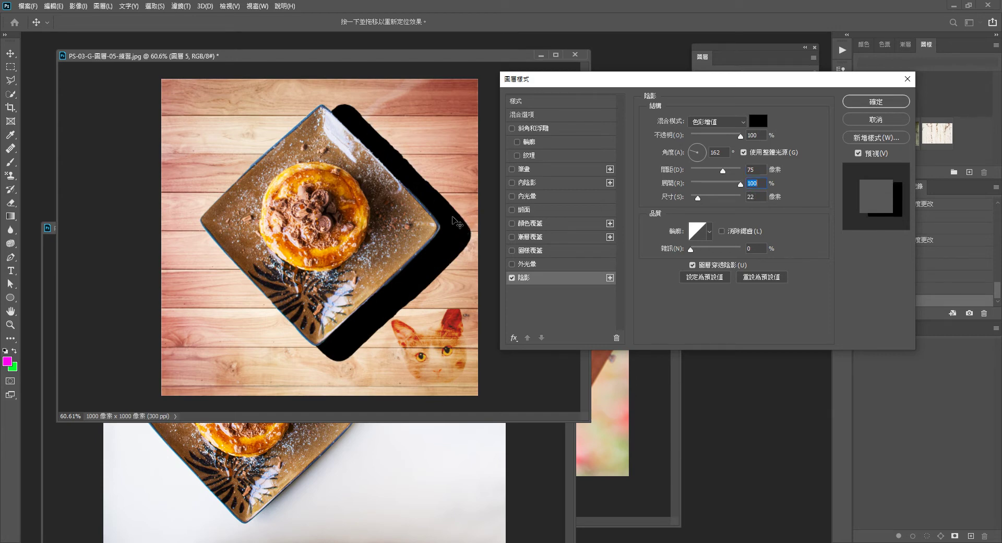
drag(740, 185, 693, 184)
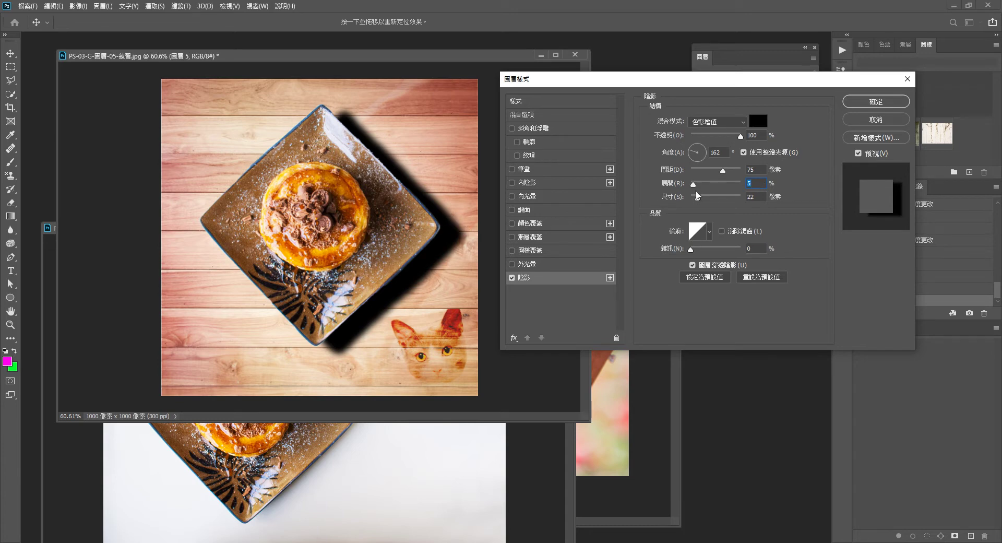
drag(694, 185, 721, 185)
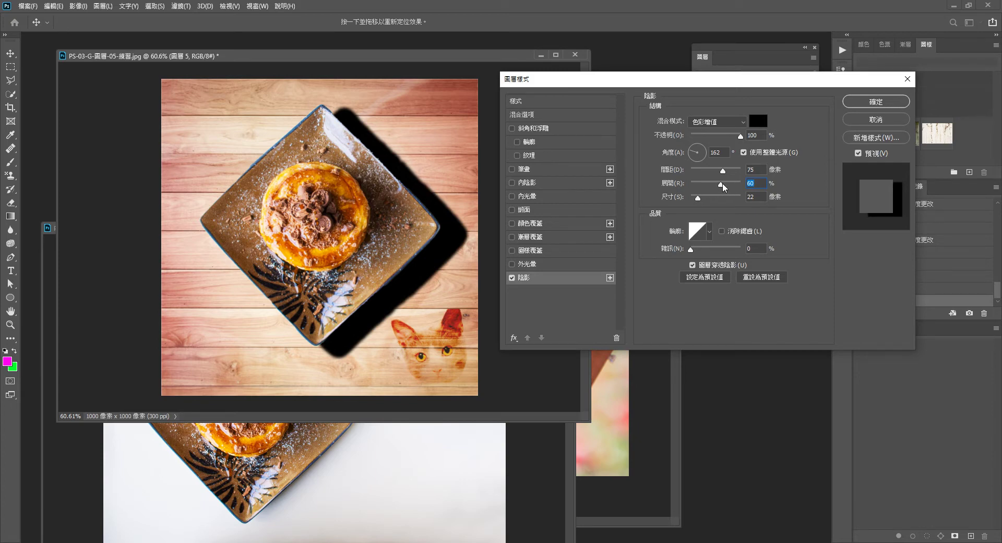
drag(723, 187, 713, 187)
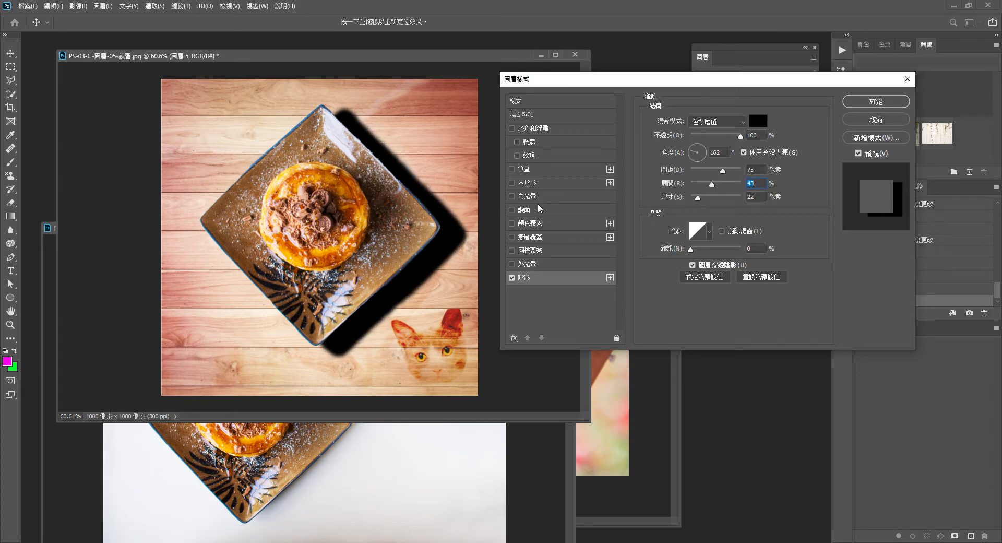
mouse_move(699, 201)
mouse_down()
mouse_move(758, 207)
mouse_move(719, 202)
mouse_up()
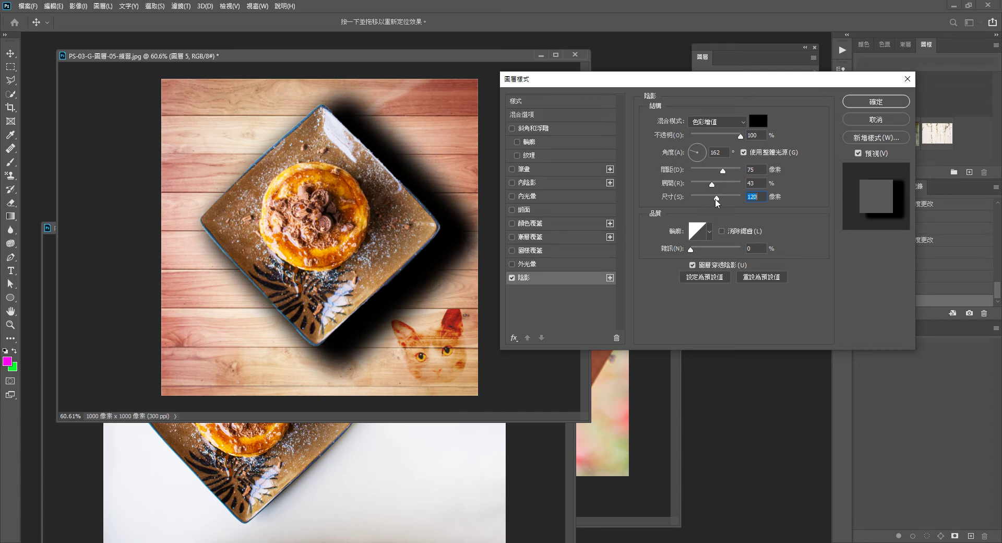
mouse_move(717, 203)
mouse_down()
mouse_move(676, 191)
mouse_move(718, 189)
mouse_up()
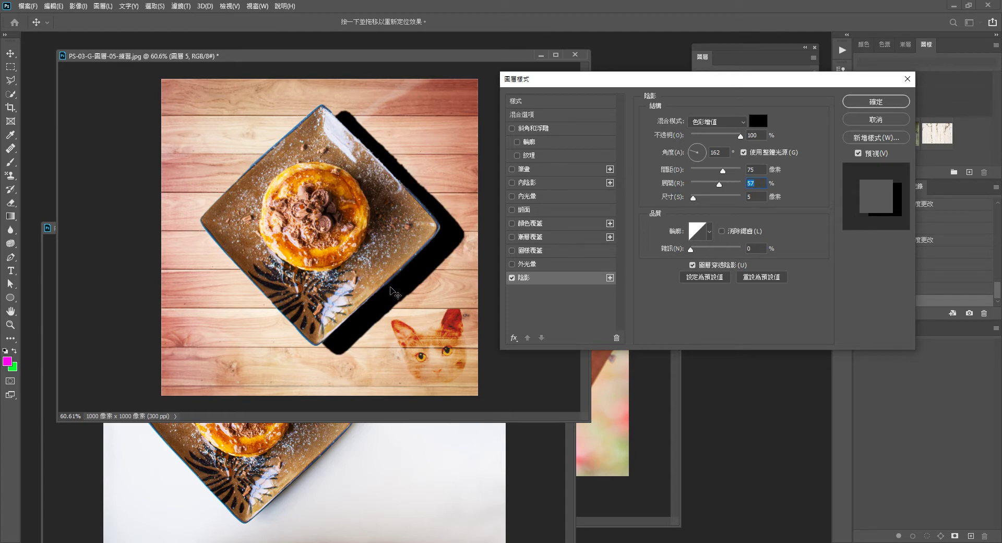
drag(704, 187, 712, 200)
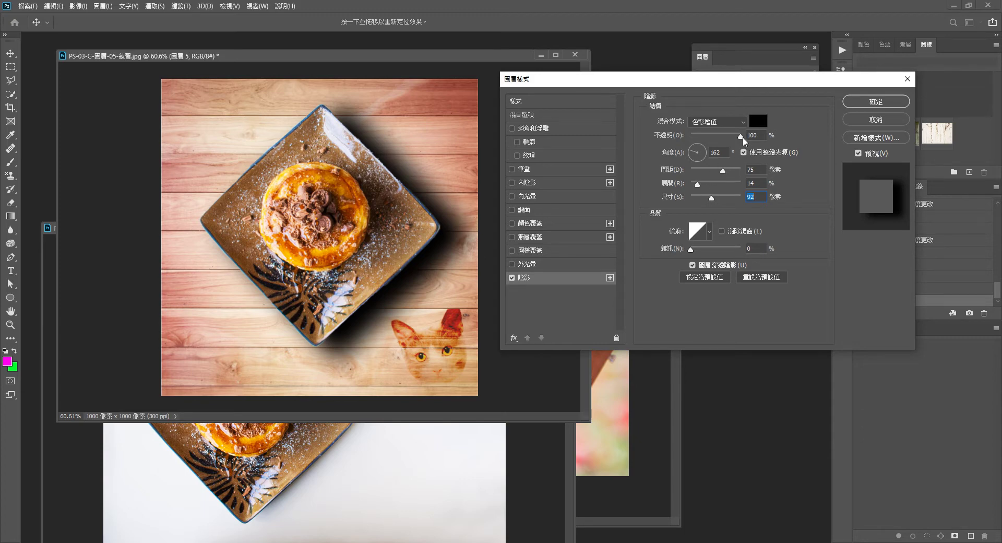
- Settle the shadow at 58% opacity, 160° angle and 54 px size, then disable Drop Shadow
drag(743, 137, 731, 138)
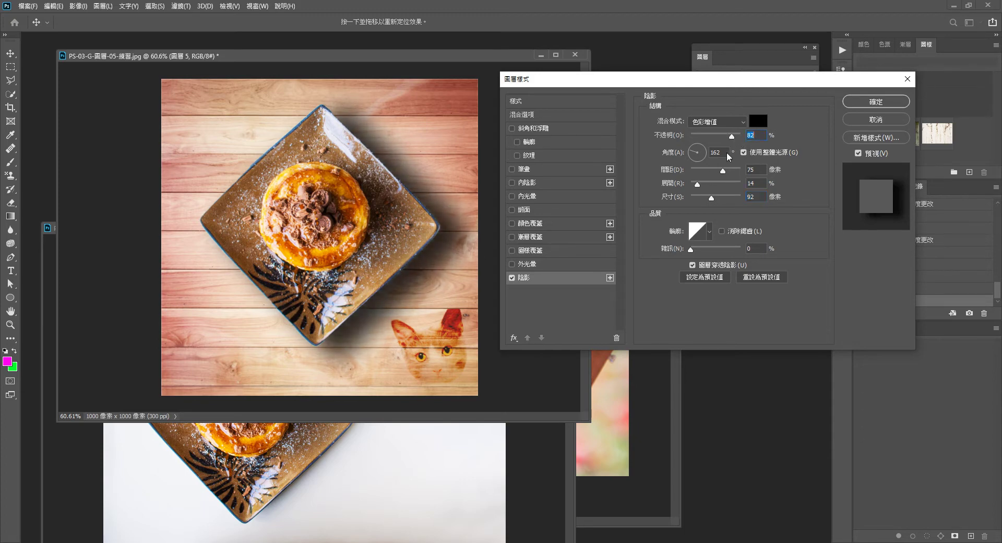
drag(712, 198, 711, 167)
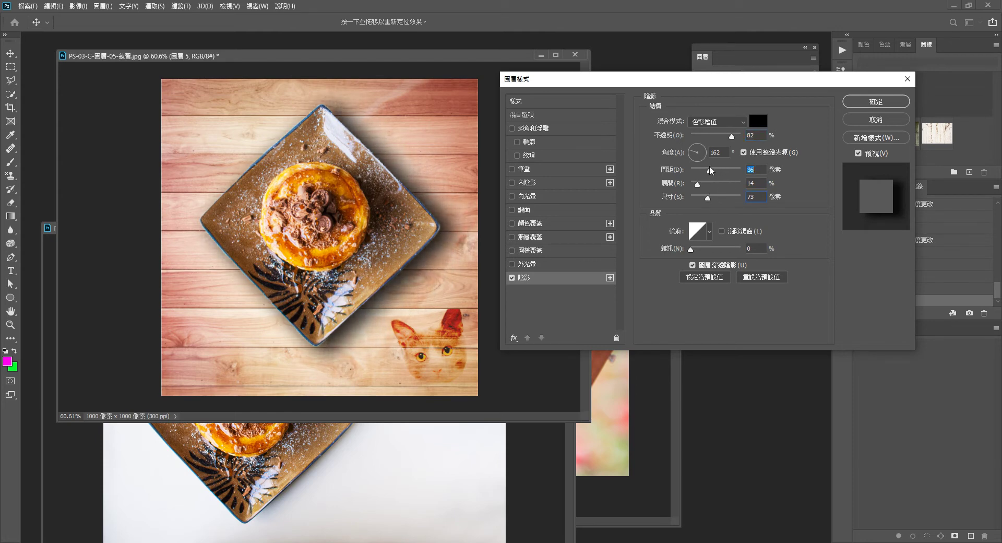
click(731, 136)
drag(696, 154, 693, 149)
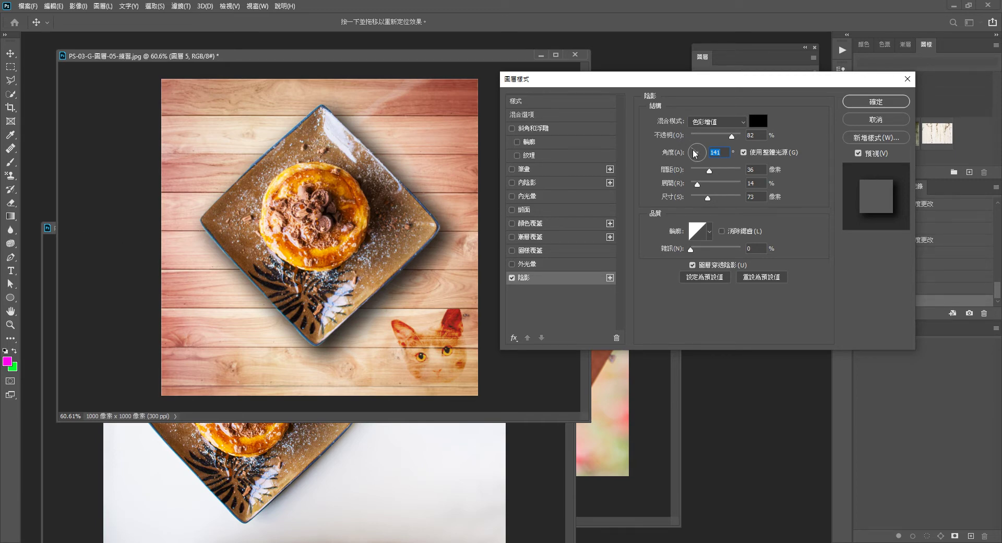
drag(694, 154, 690, 152)
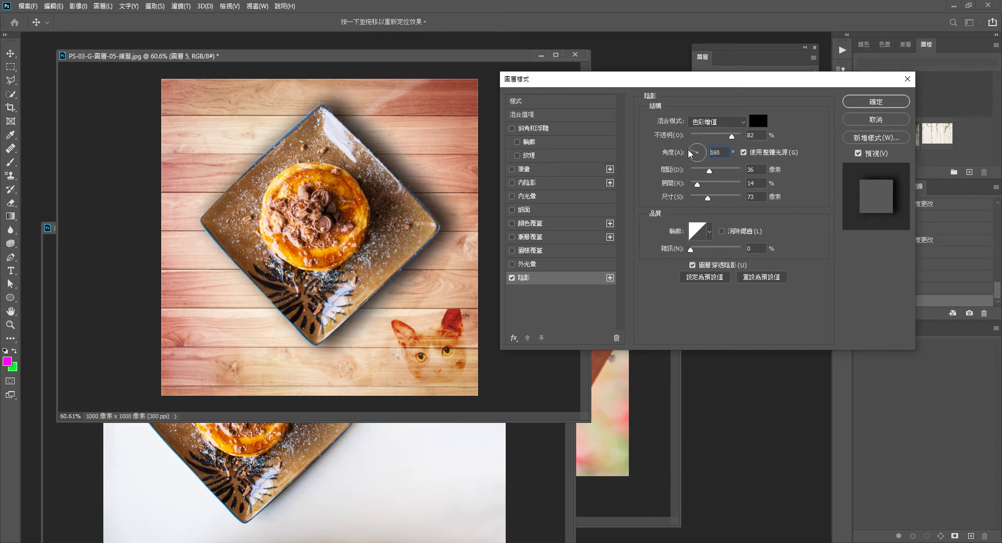
click(690, 151)
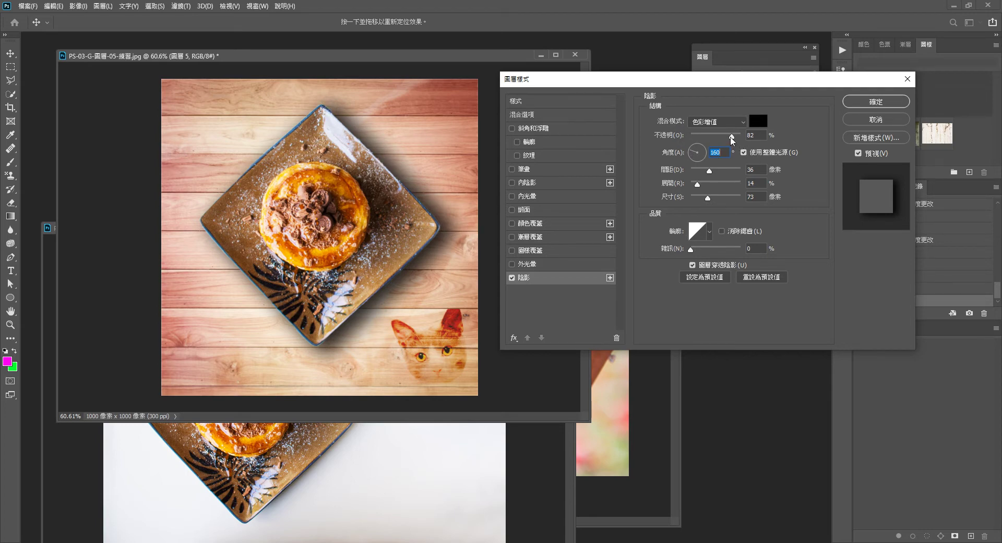
drag(732, 137, 721, 139)
drag(709, 198, 691, 184)
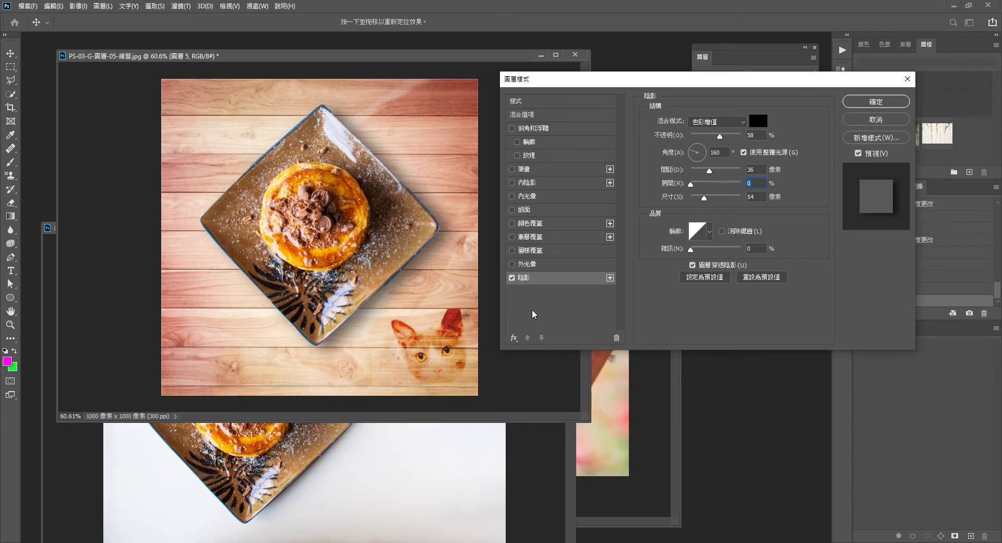
click(511, 278)
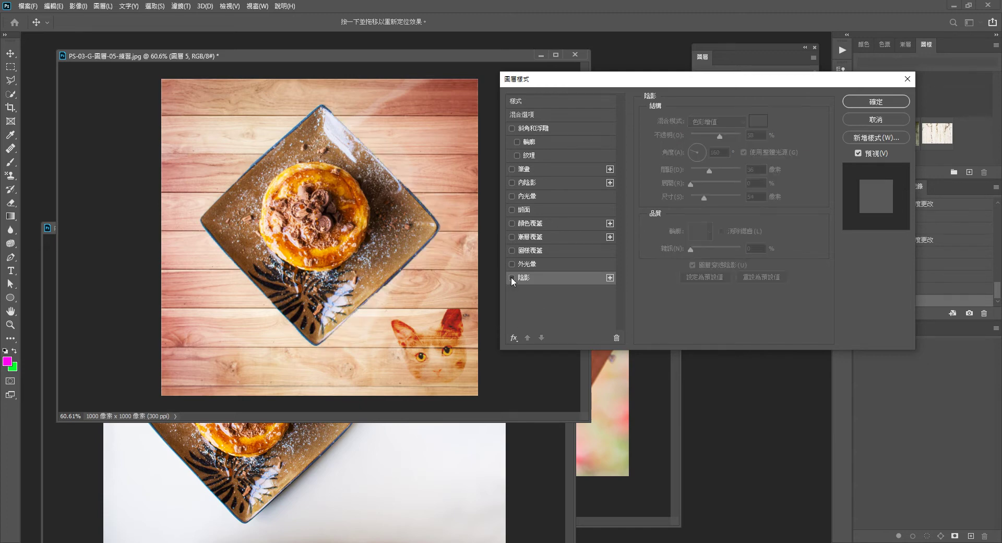
- Confirm the style, hide 圖層 5, and centre the cat face layer enlarged to about 190%
click(867, 105)
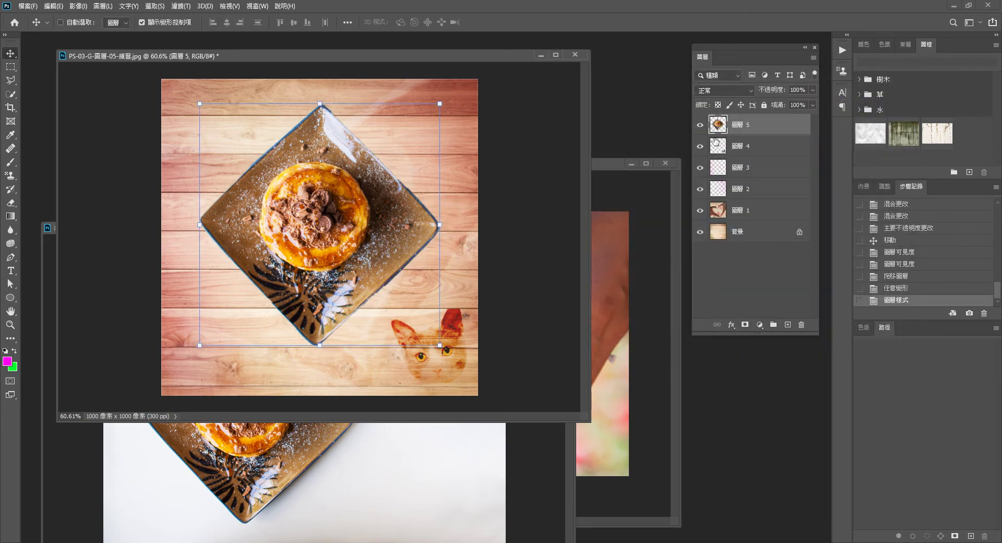
click(700, 125)
click(747, 149)
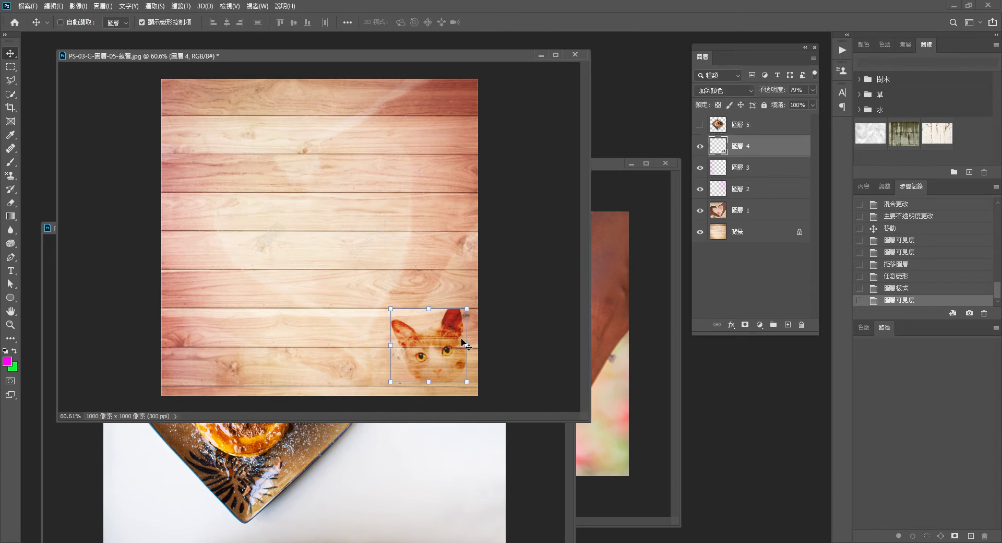
drag(462, 339, 332, 220)
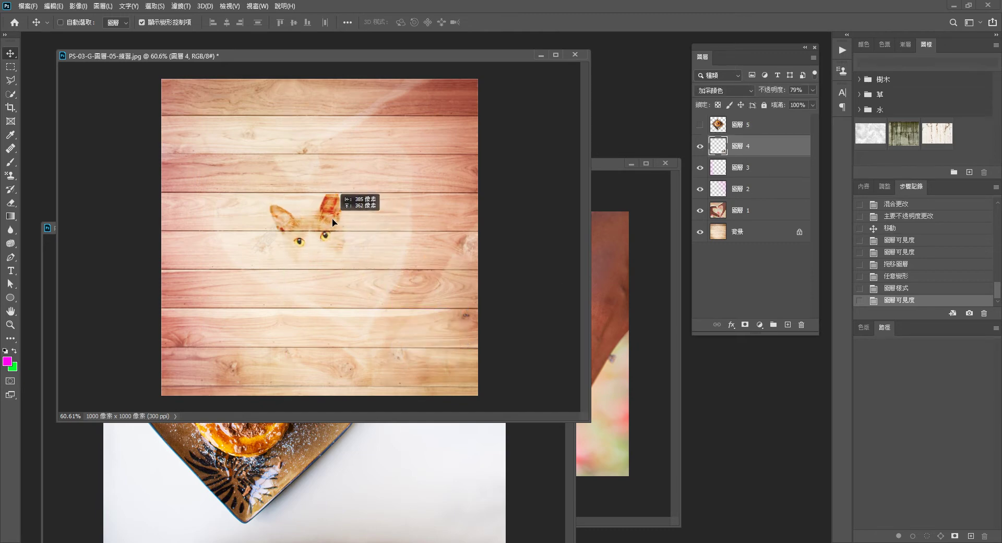
drag(347, 270, 414, 332)
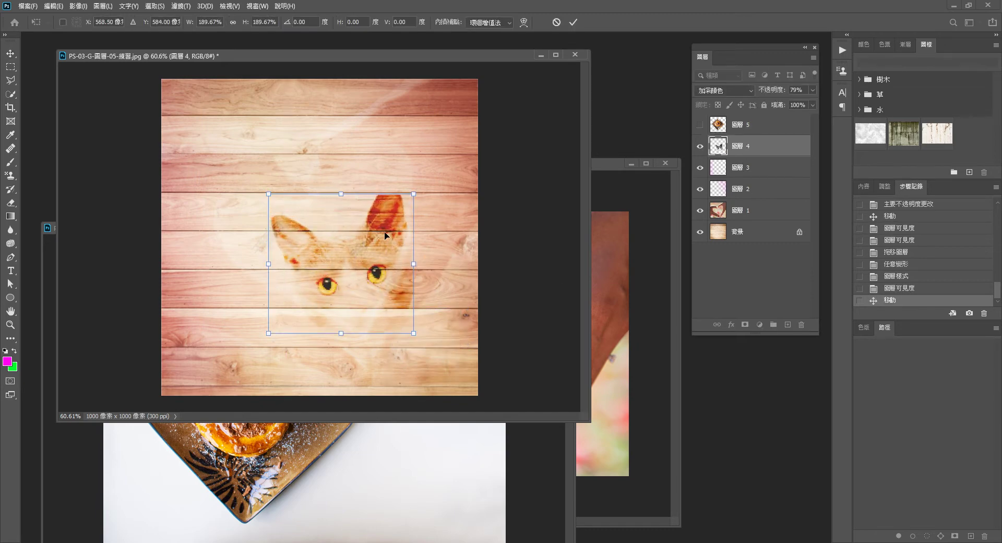
drag(386, 236, 365, 234)
click(572, 22)
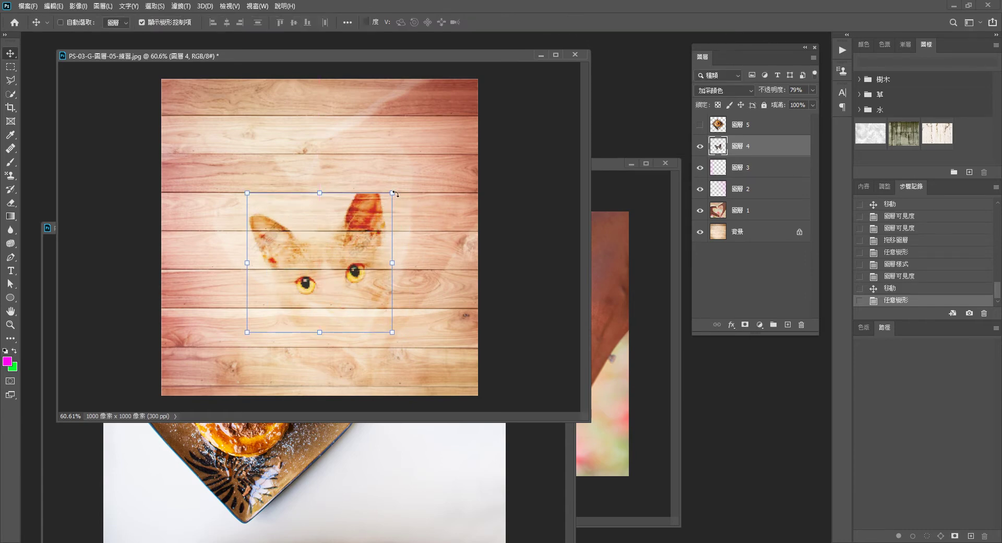
double_click(793, 154)
- Enable Bevel and Emboss on the cat, try and remove Texture, and lower Depth to 84%
click(552, 128)
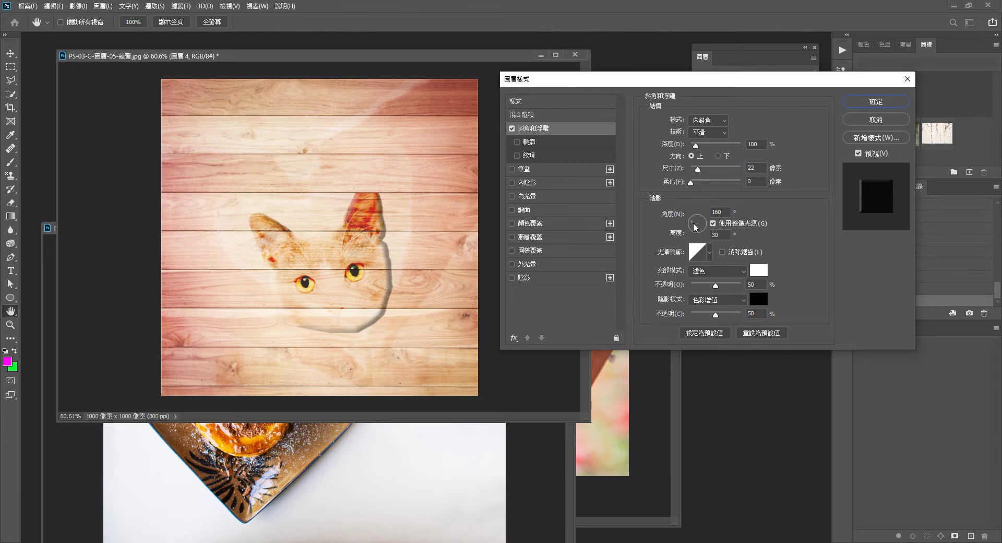
mouse_move(698, 174)
mouse_down()
mouse_move(730, 188)
mouse_move(708, 182)
mouse_up()
click(516, 155)
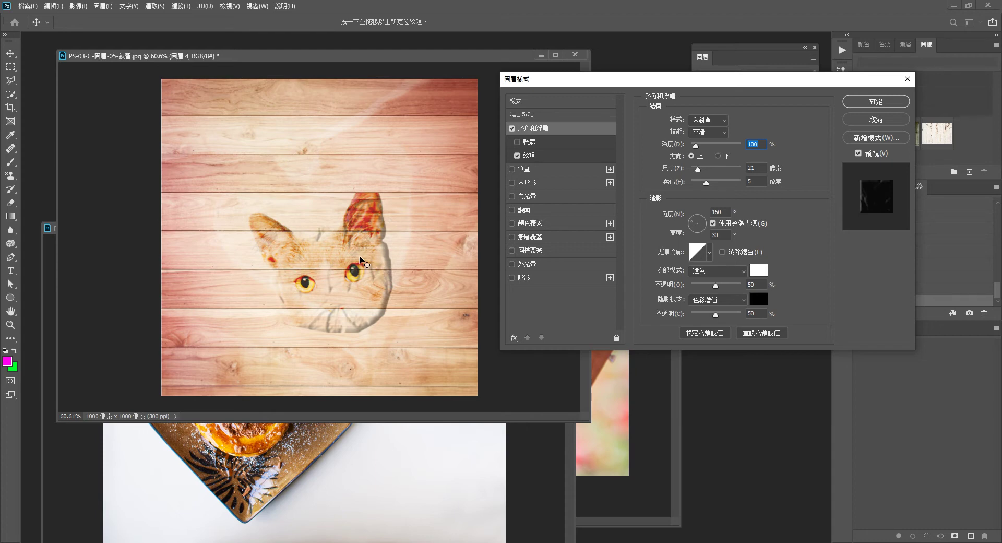
click(517, 156)
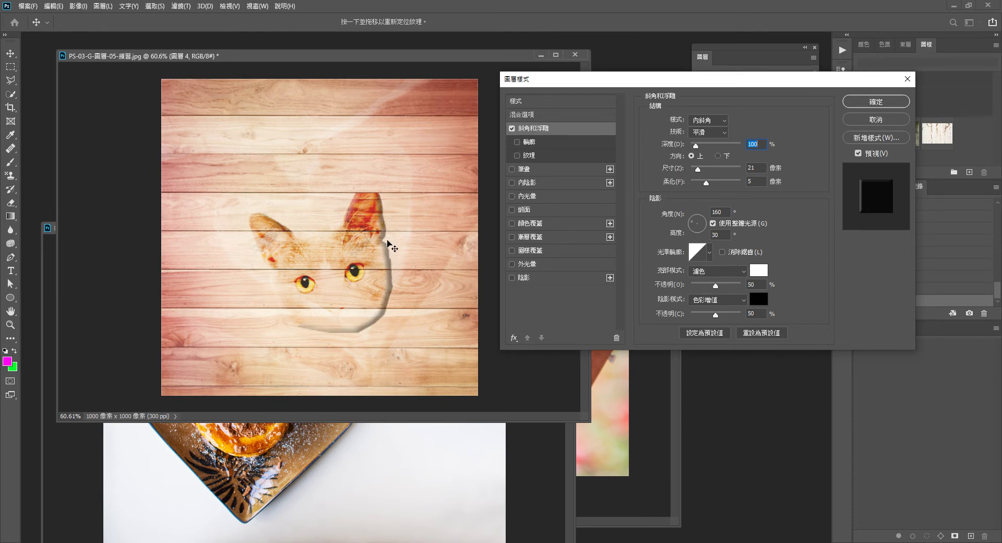
drag(698, 146, 697, 152)
- Trial a Down-direction textured bevel with size 8 and stronger highlight/shadow opacity, then cancel it
click(719, 156)
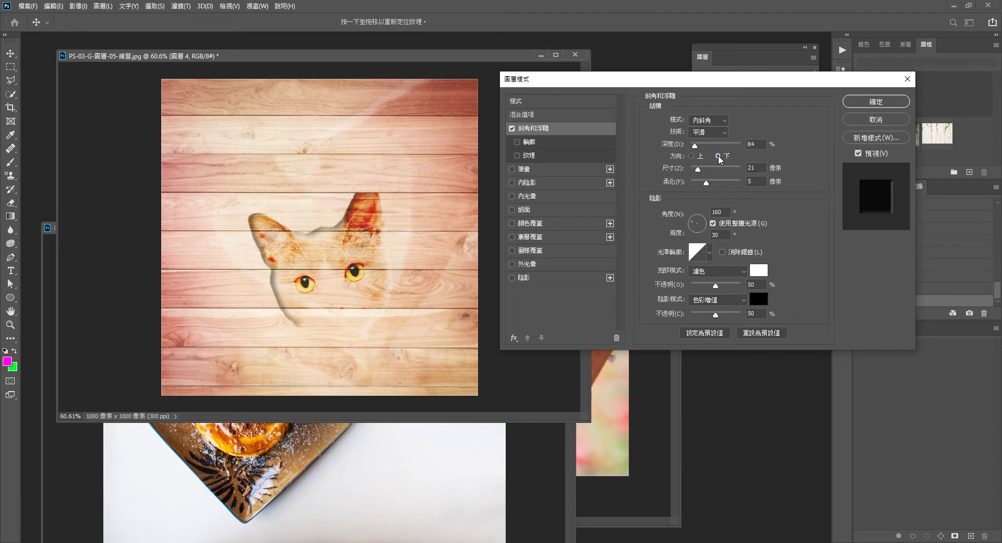
key(Up)
click(719, 156)
click(517, 156)
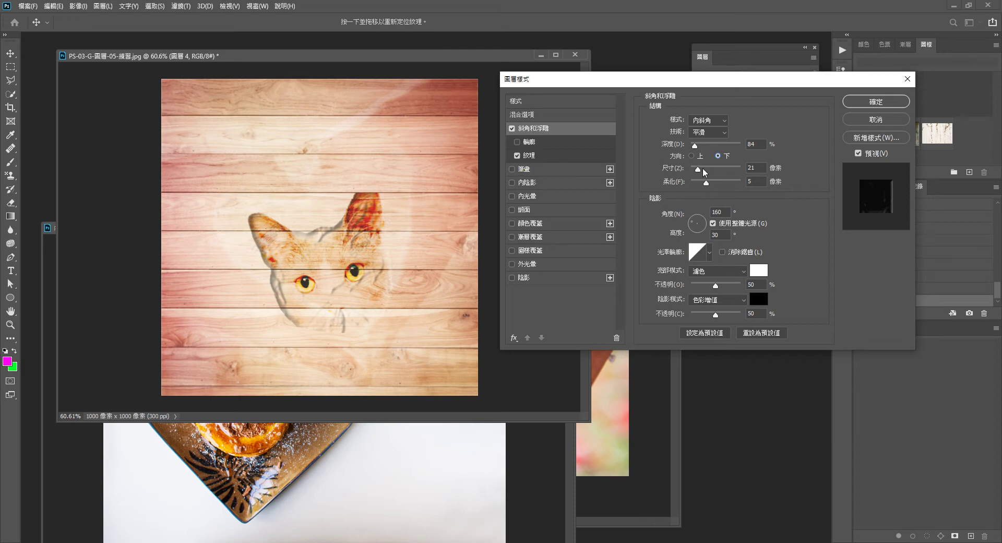
drag(698, 169, 692, 181)
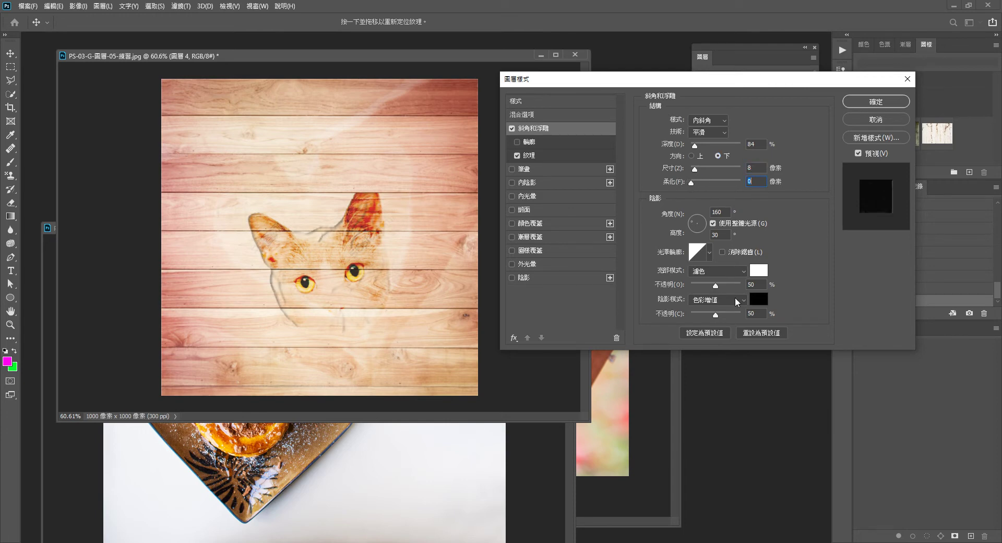
drag(716, 291, 748, 284)
drag(737, 285, 739, 285)
mouse_move(715, 315)
mouse_down()
mouse_move(725, 312)
mouse_move(699, 311)
mouse_move(720, 312)
mouse_up()
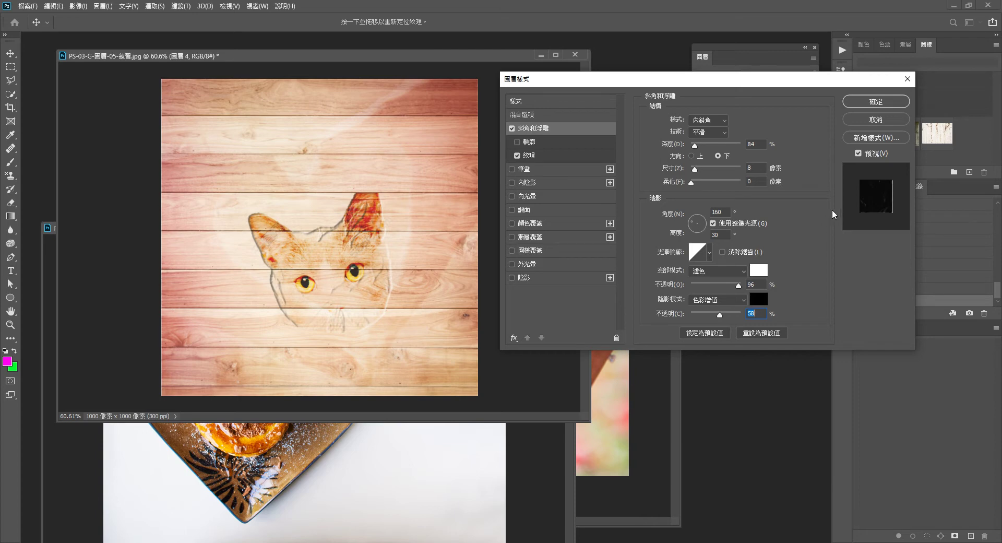
click(878, 120)
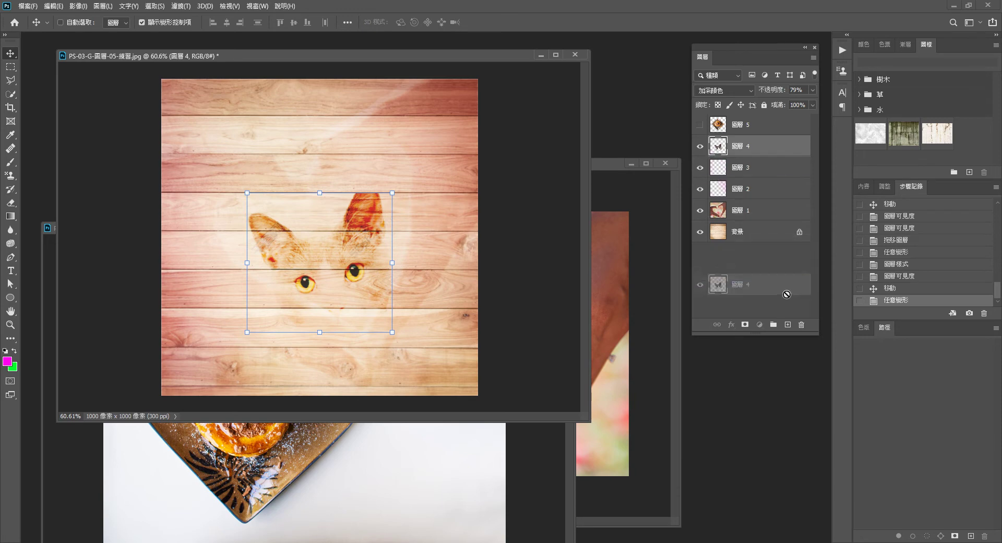
- Duplicate the cat layer, hide the original, and desaturate the copy to grey
drag(783, 149, 788, 324)
click(700, 167)
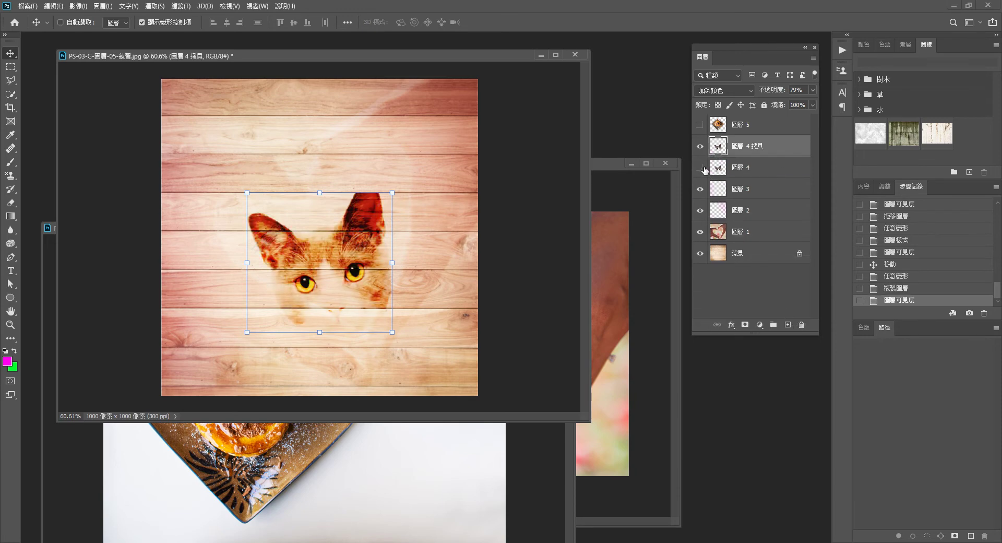
click(750, 91)
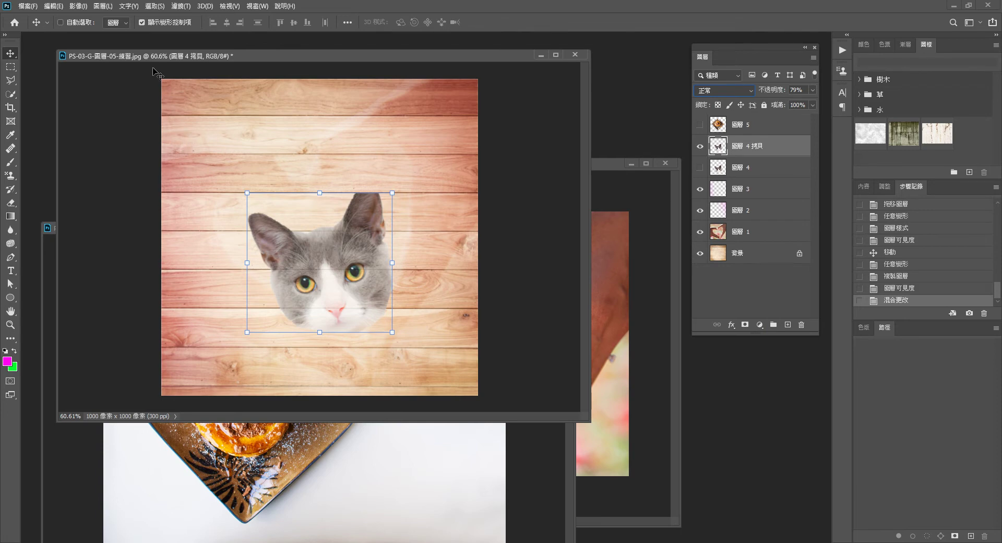
click(81, 6)
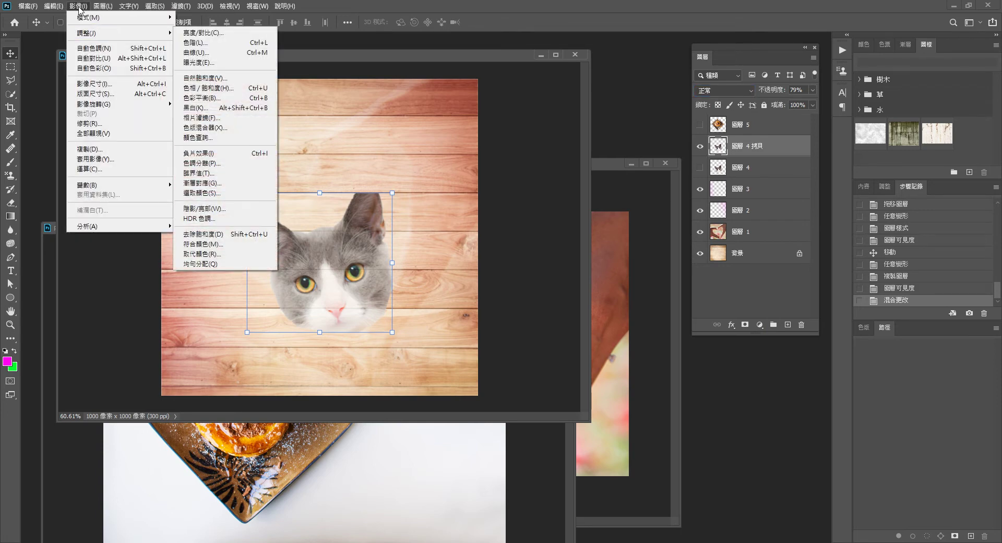
mouse_move(84, 32)
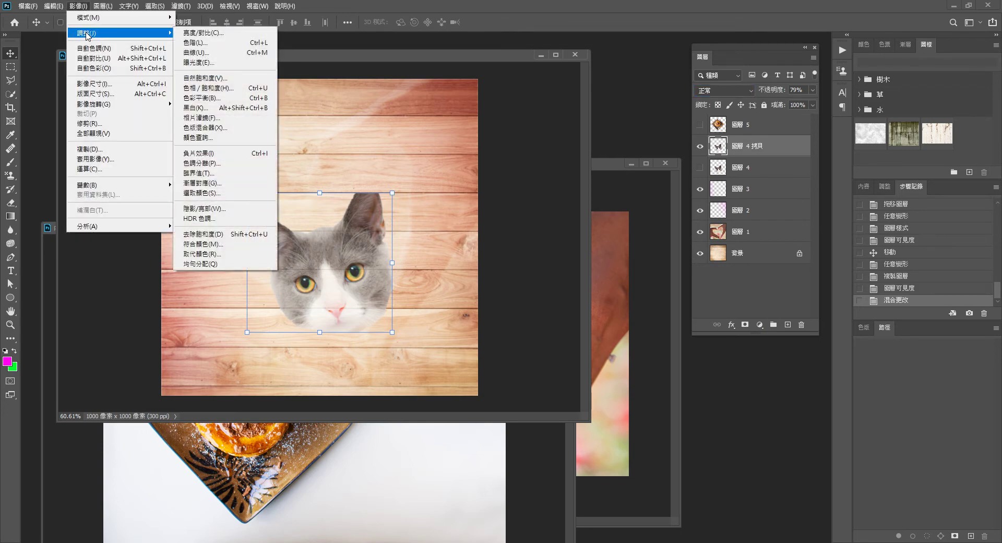
click(249, 234)
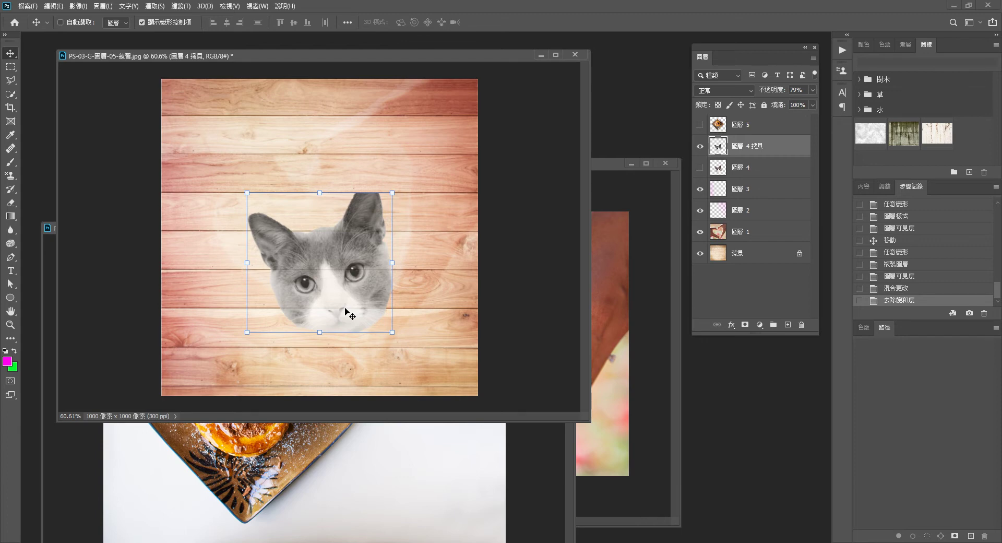
- Set the grey cat copy's blend mode to Color Burn after discarding a texture trial
click(751, 91)
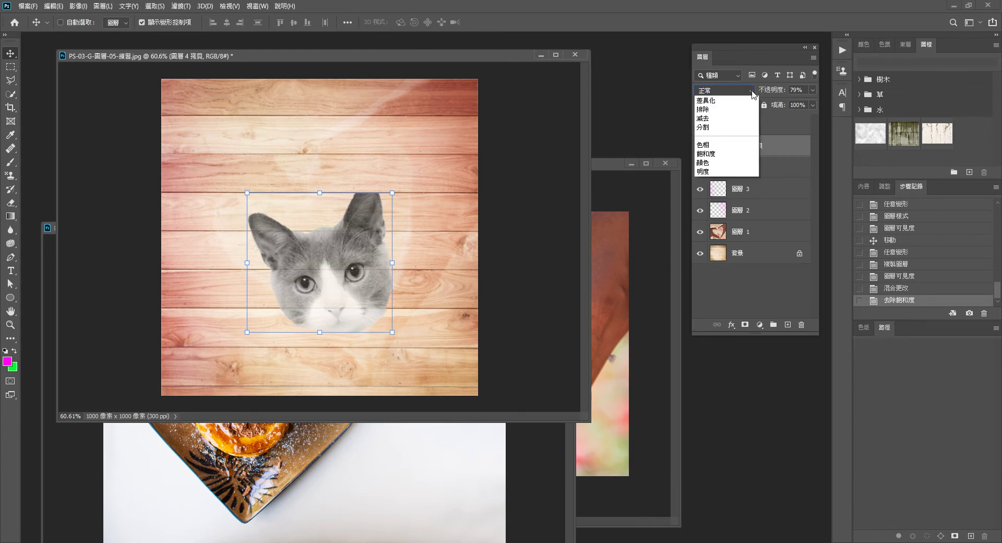
click(800, 145)
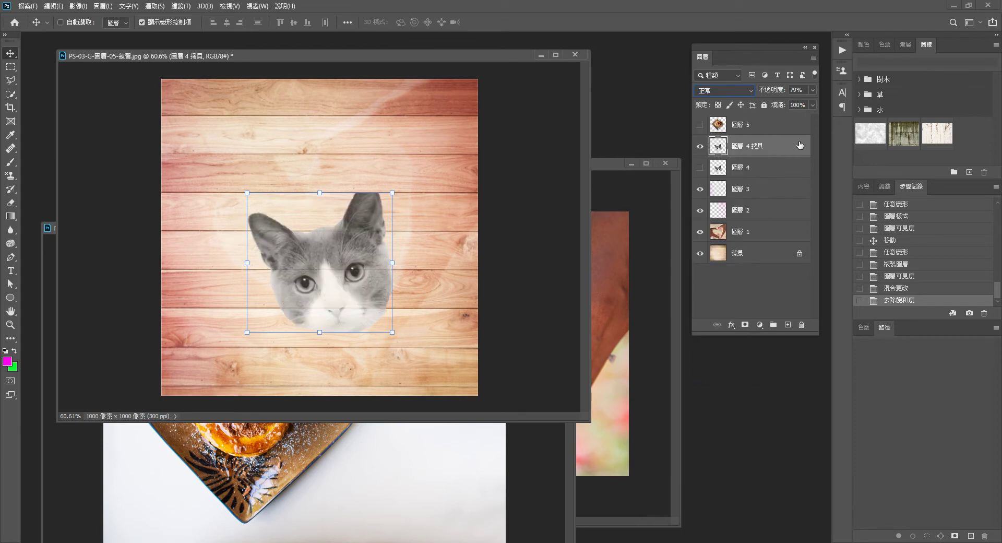
double_click(793, 148)
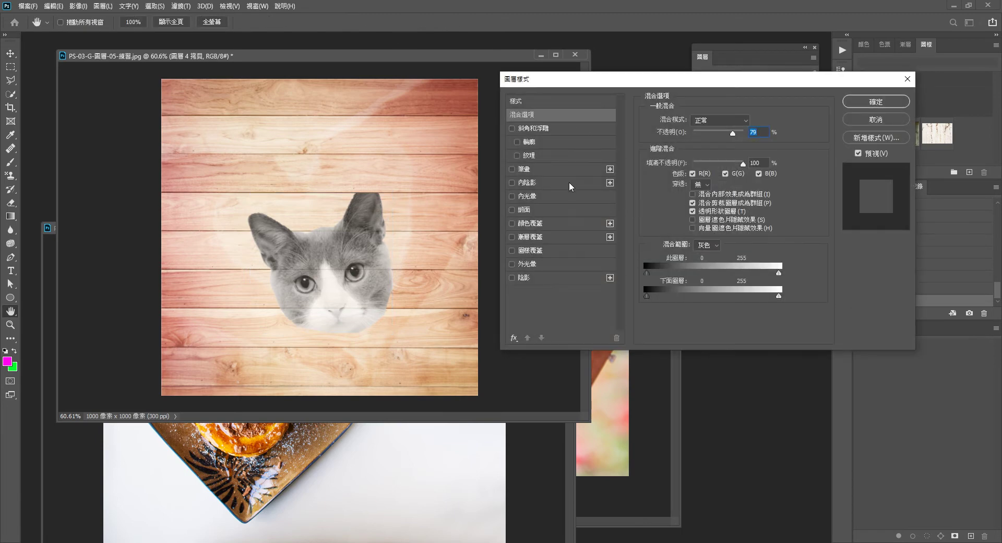
click(541, 153)
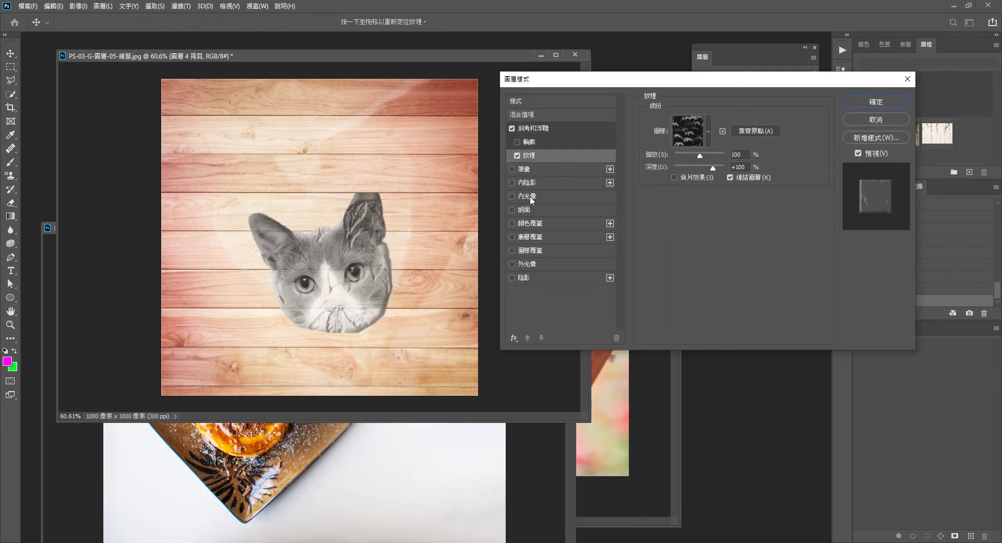
click(890, 118)
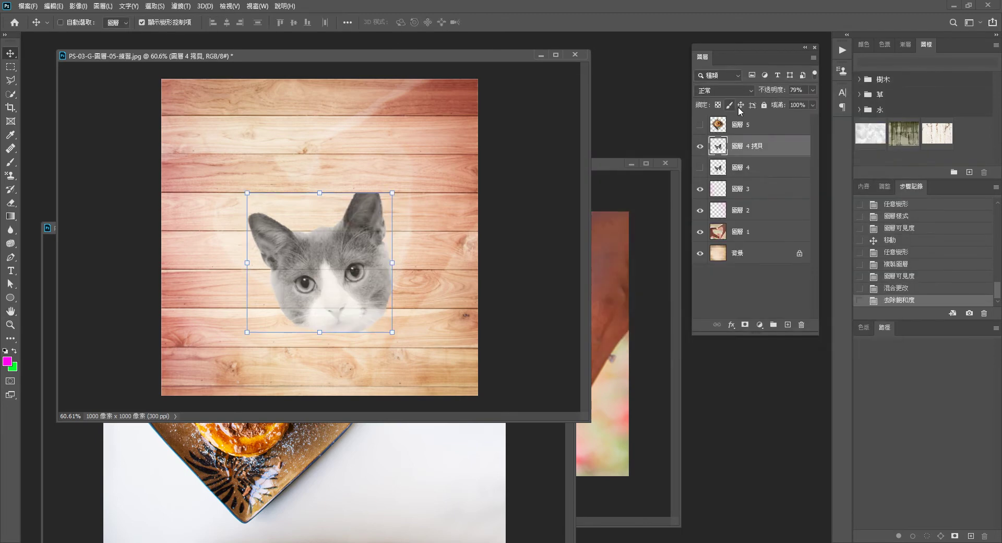
click(751, 90)
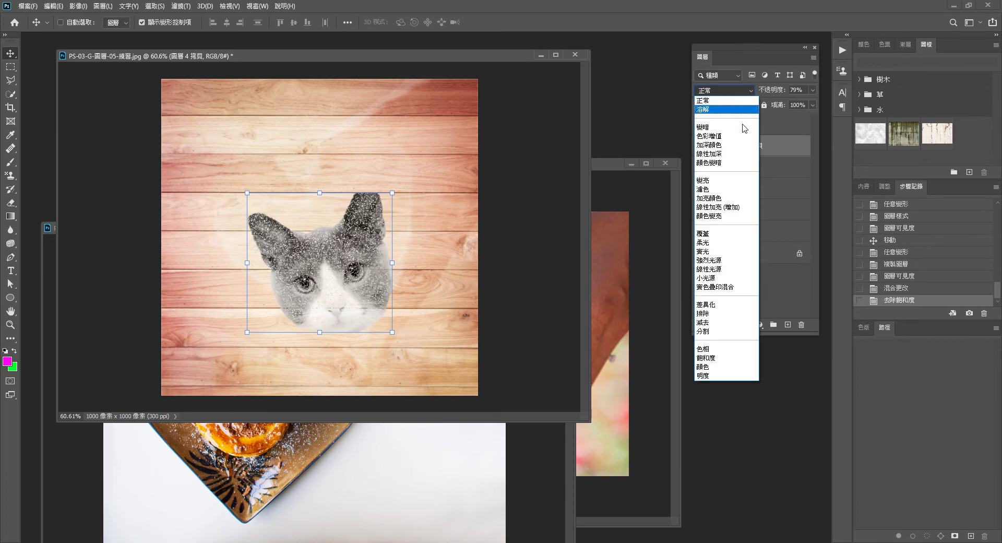
click(729, 149)
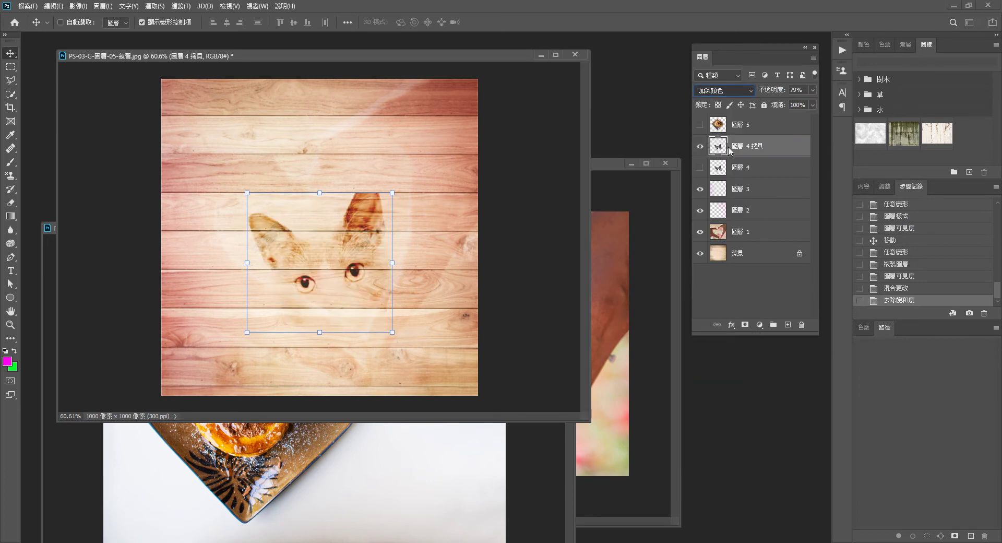
- Give the cat copy a Down bevel with texture and contour: 13 px, 97% highlight, 25% shadow
double_click(778, 146)
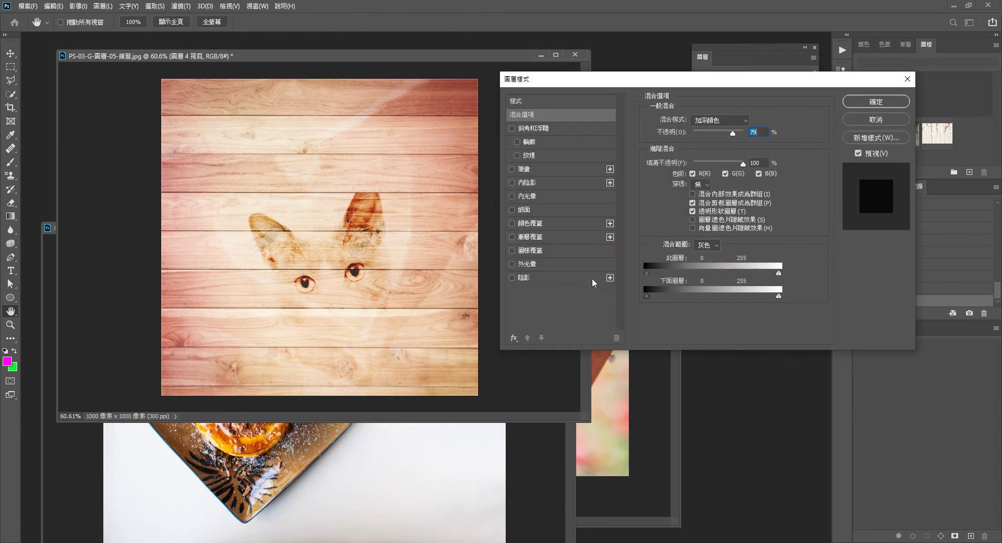
click(538, 128)
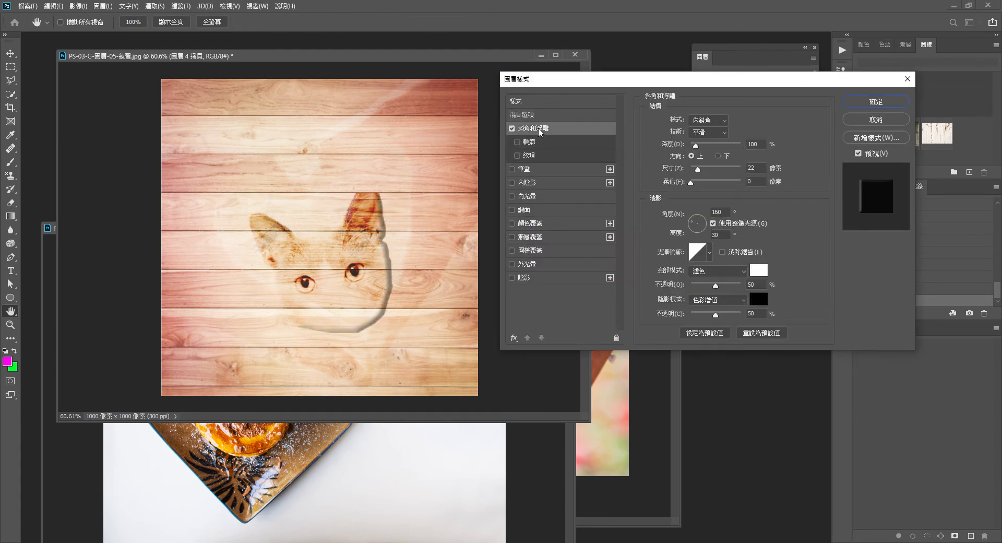
click(720, 156)
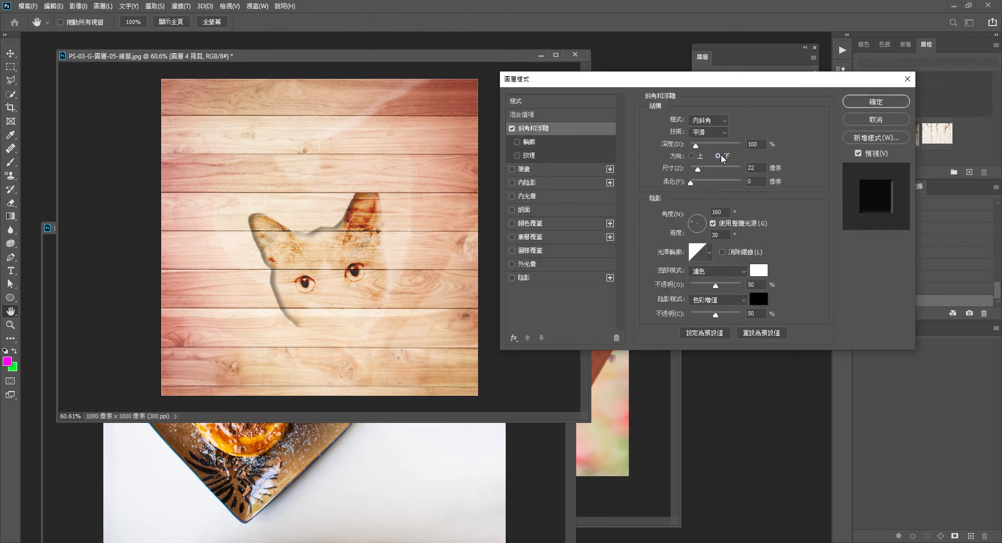
click(530, 155)
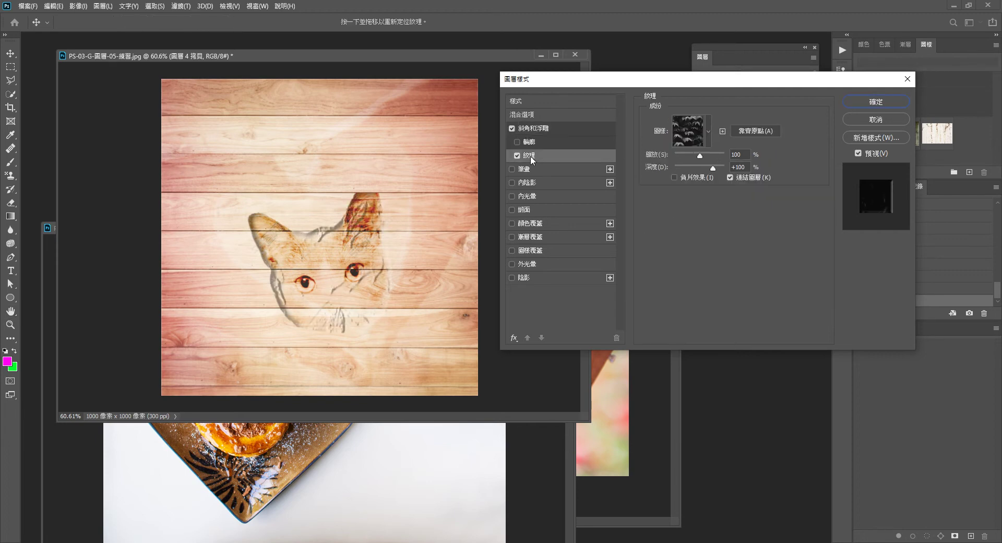
click(560, 129)
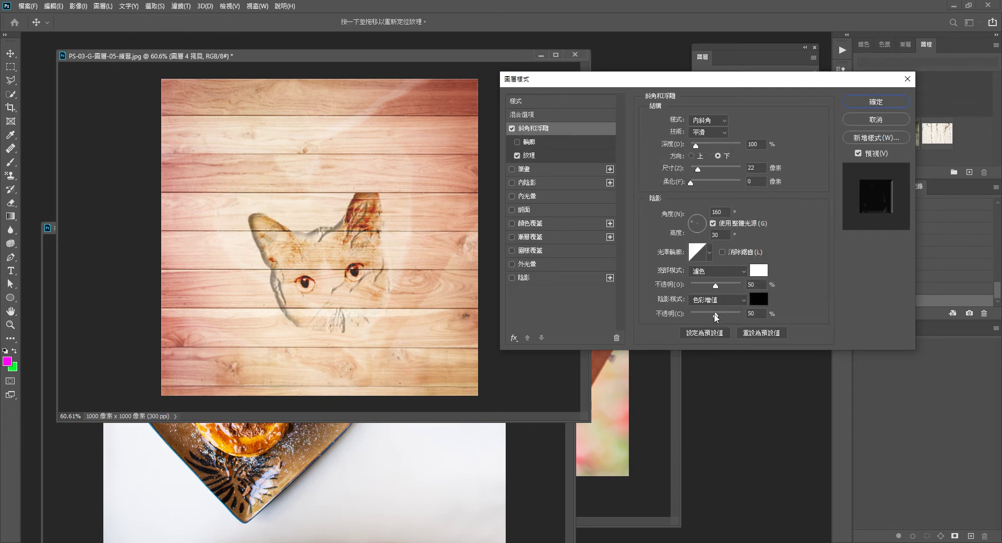
drag(715, 314, 702, 315)
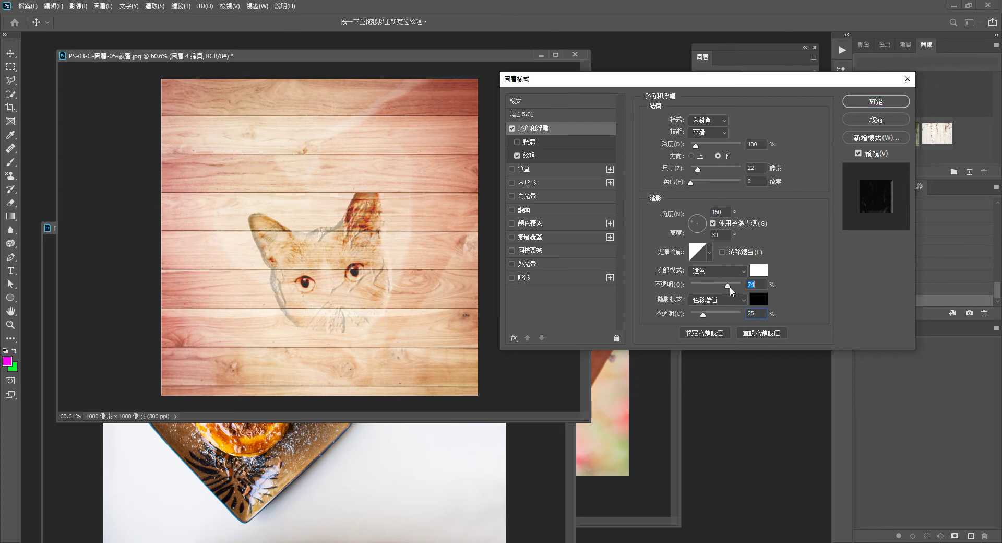
mouse_move(698, 169)
mouse_down()
mouse_move(694, 183)
mouse_move(697, 170)
mouse_up()
drag(742, 286, 739, 285)
click(517, 142)
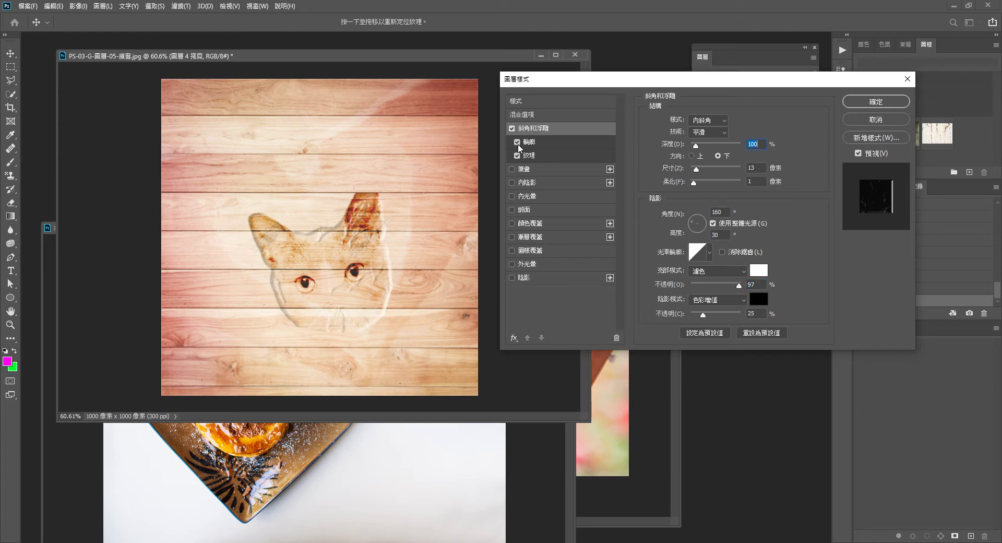
click(876, 102)
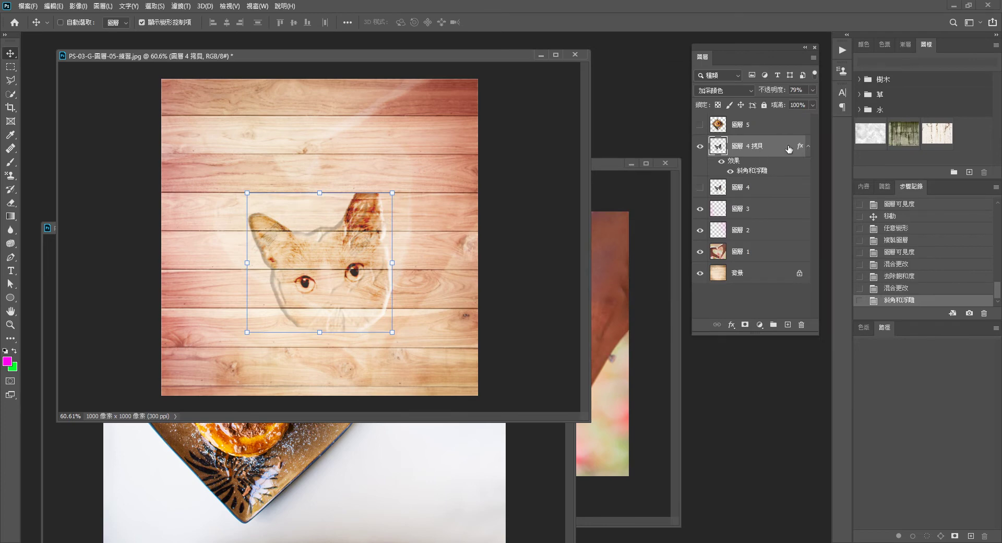
- Lower the cat copy's opacity to 72% and toggle its visibility to compare
click(813, 90)
mouse_move(793, 101)
mouse_down()
mouse_move(783, 103)
mouse_move(798, 102)
mouse_up()
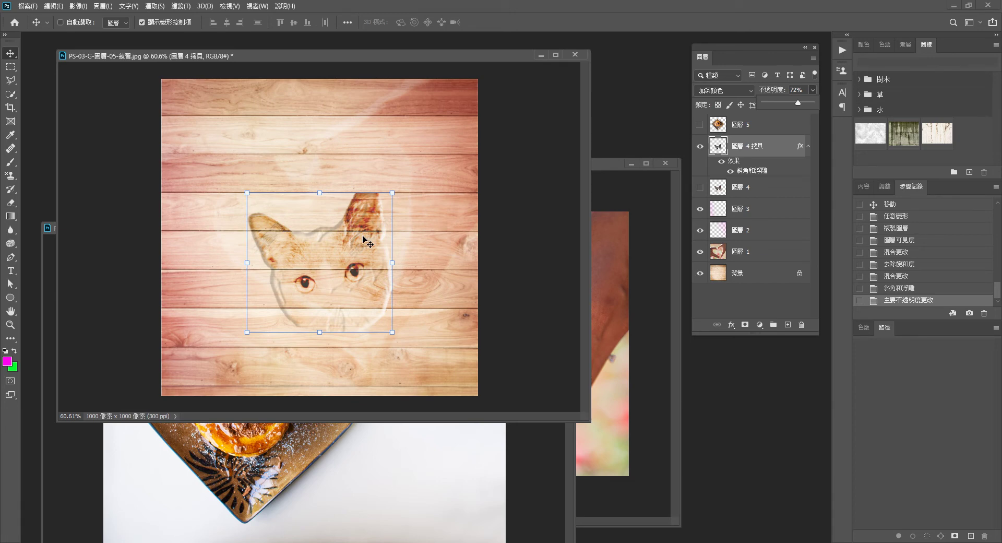
click(700, 147)
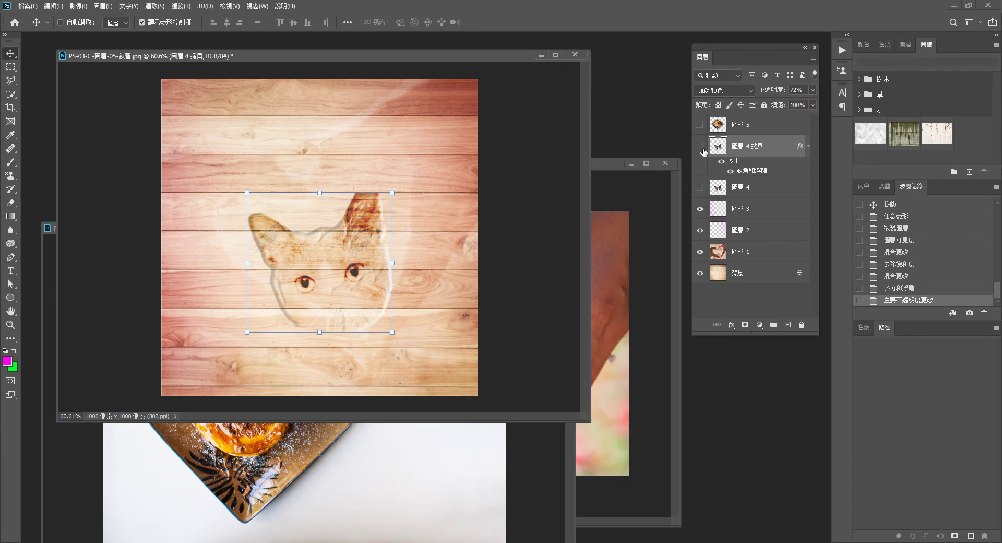
click(700, 147)
- Keep Color Burn blending on the cat copy and nudge it slightly down-right
click(725, 91)
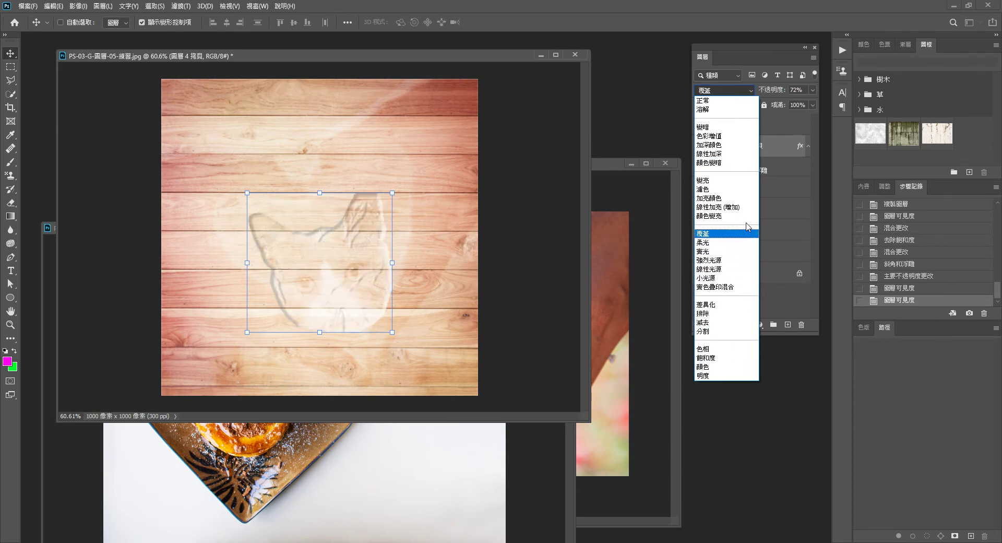
click(736, 146)
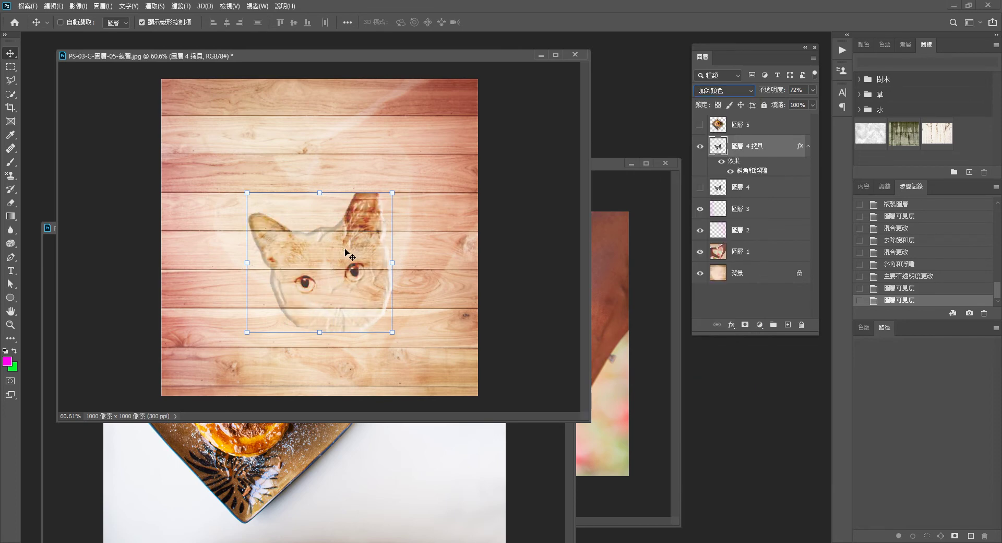
drag(347, 253, 425, 255)
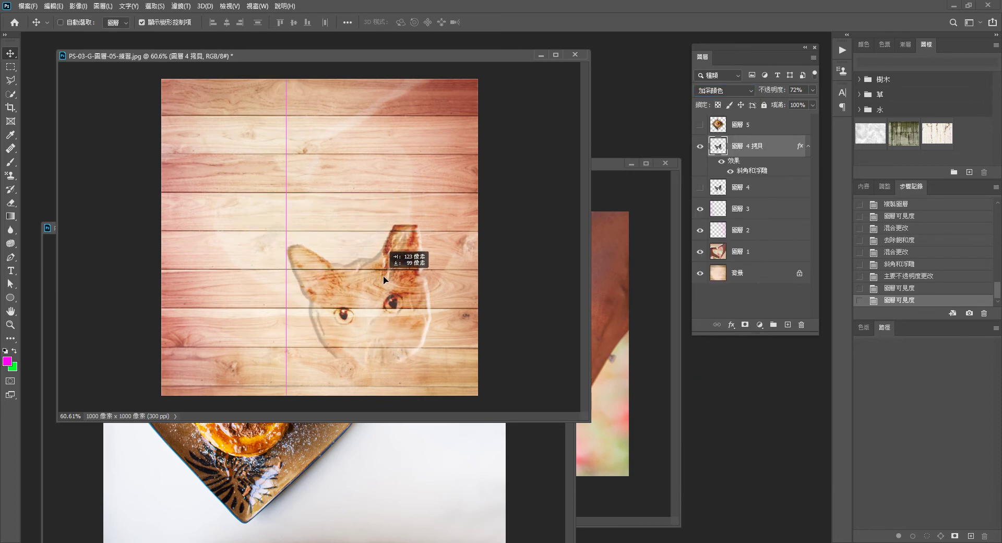
- Show the pancake plate layer (Layer 5) and center it on the wood planks
click(761, 128)
click(700, 125)
drag(397, 175, 383, 156)
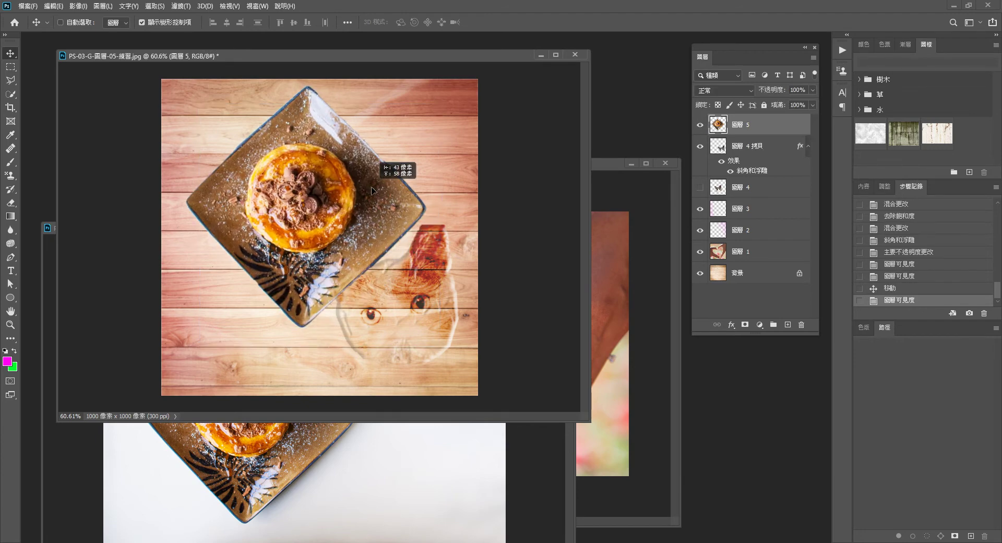
drag(371, 206, 370, 232)
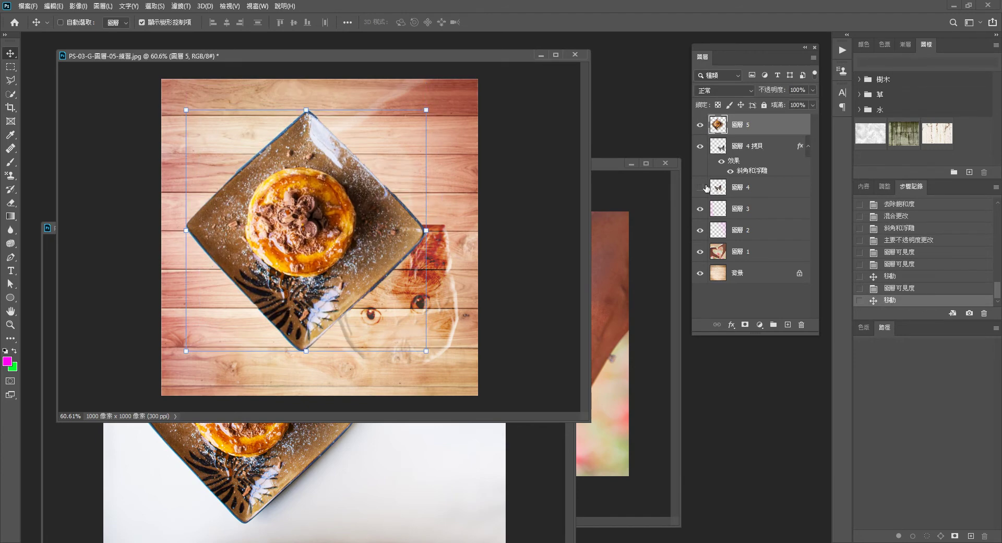
- Give the plate an 8 px black Stroke positioned Outside
double_click(790, 129)
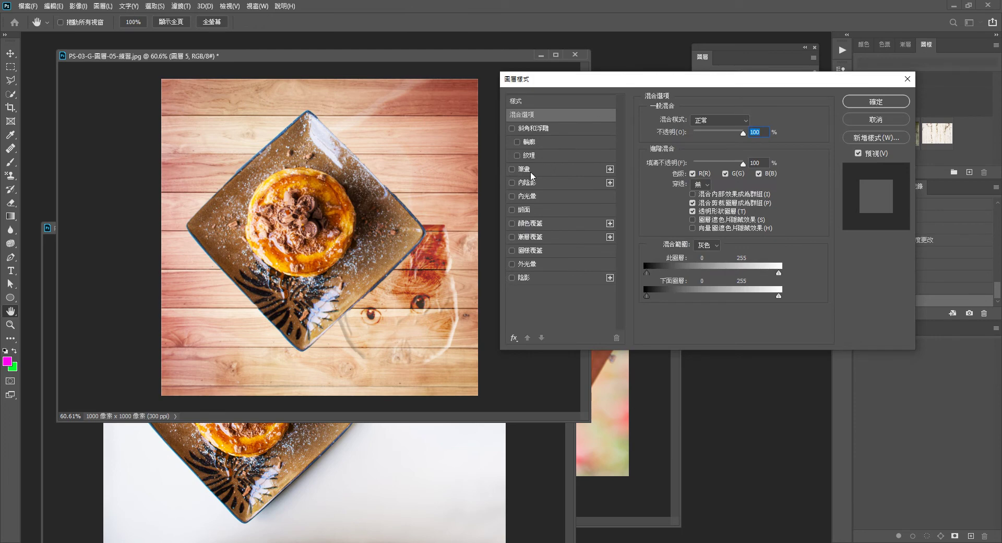
click(558, 168)
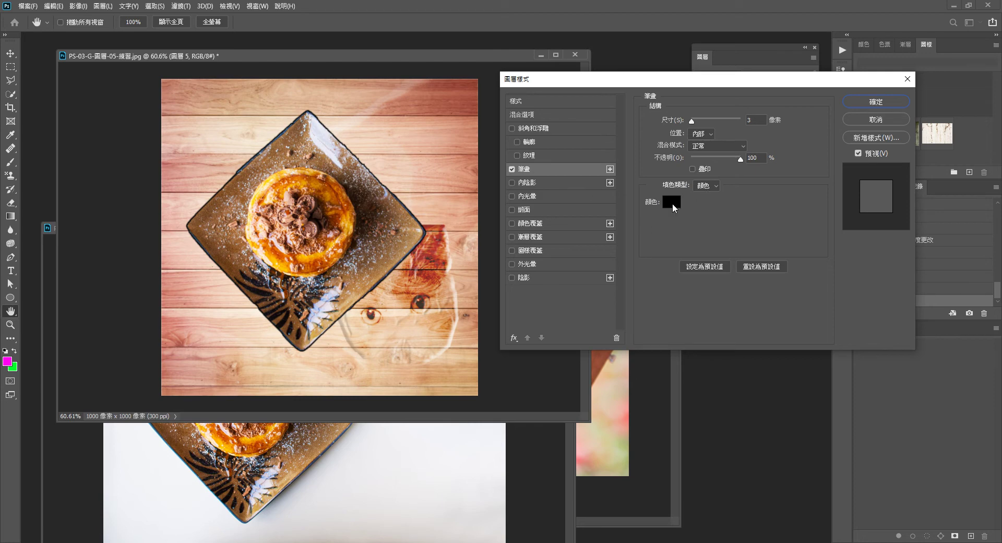
click(672, 202)
click(608, 156)
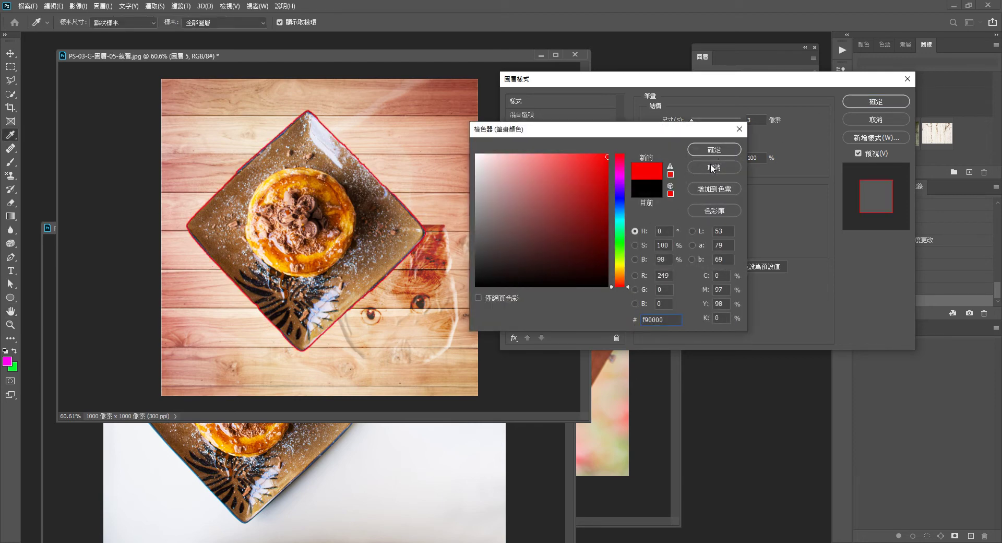
click(708, 170)
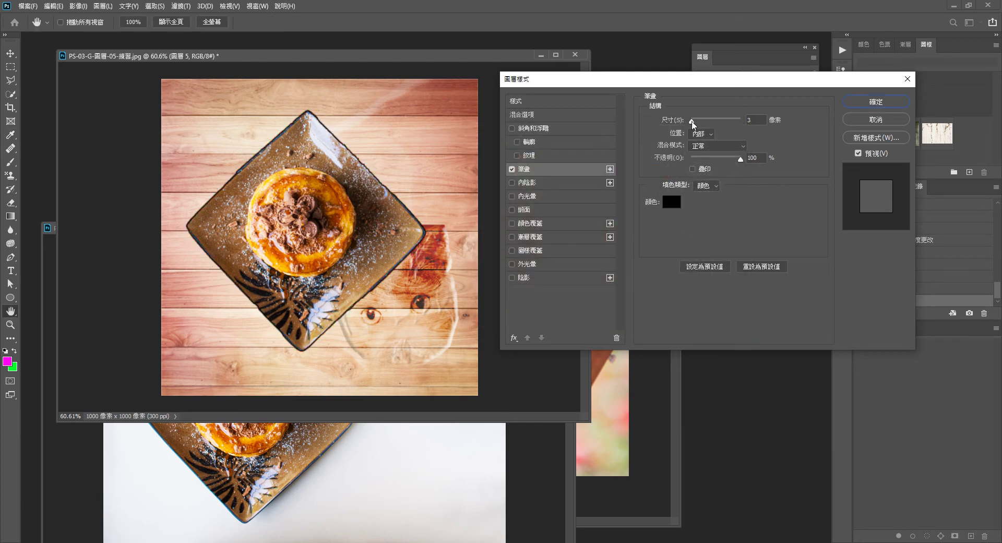
drag(692, 121, 697, 121)
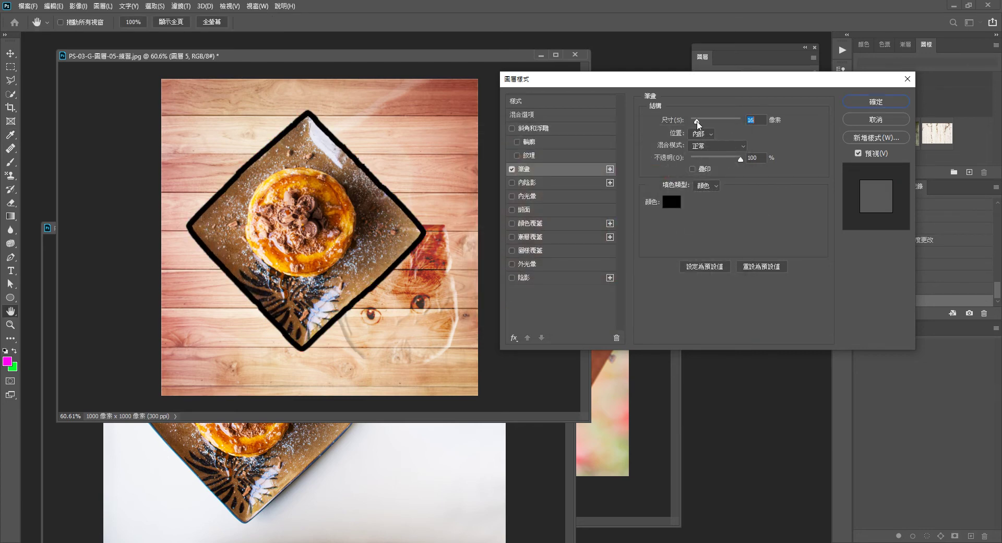
click(700, 134)
click(699, 140)
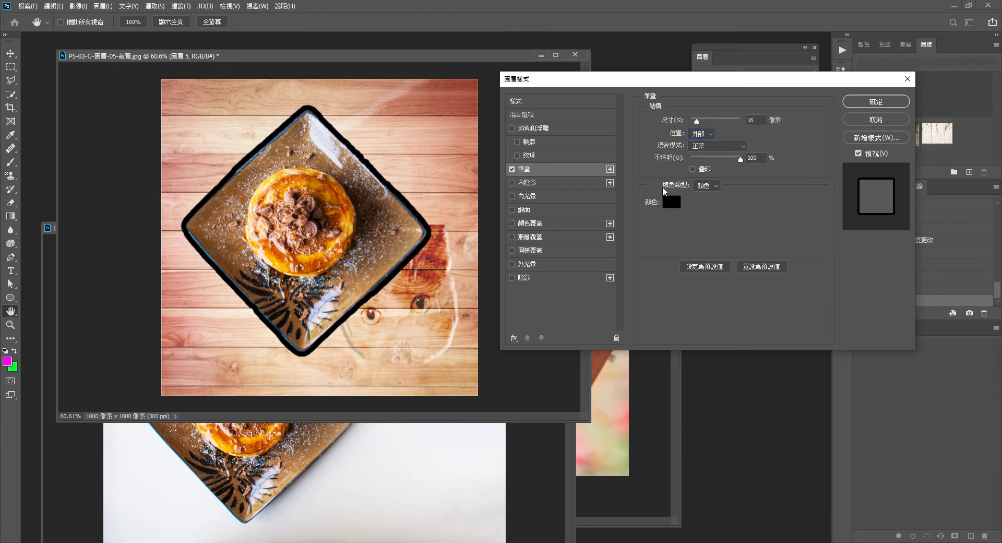
mouse_move(696, 121)
mouse_down()
mouse_move(708, 121)
mouse_move(694, 121)
mouse_up()
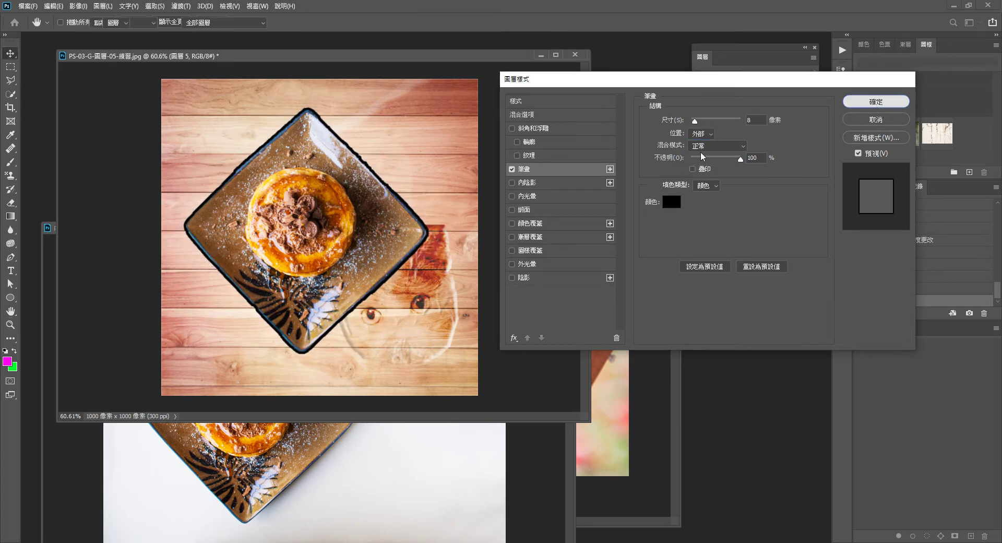
key(Return)
- Switch to Chrome and load google.com in a new tab
key(alt+Tab)
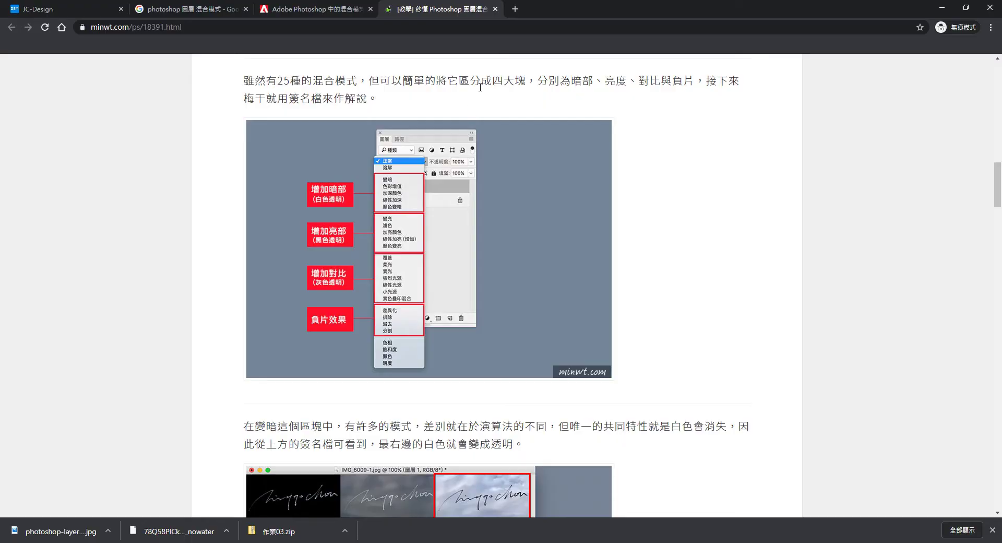
click(515, 9)
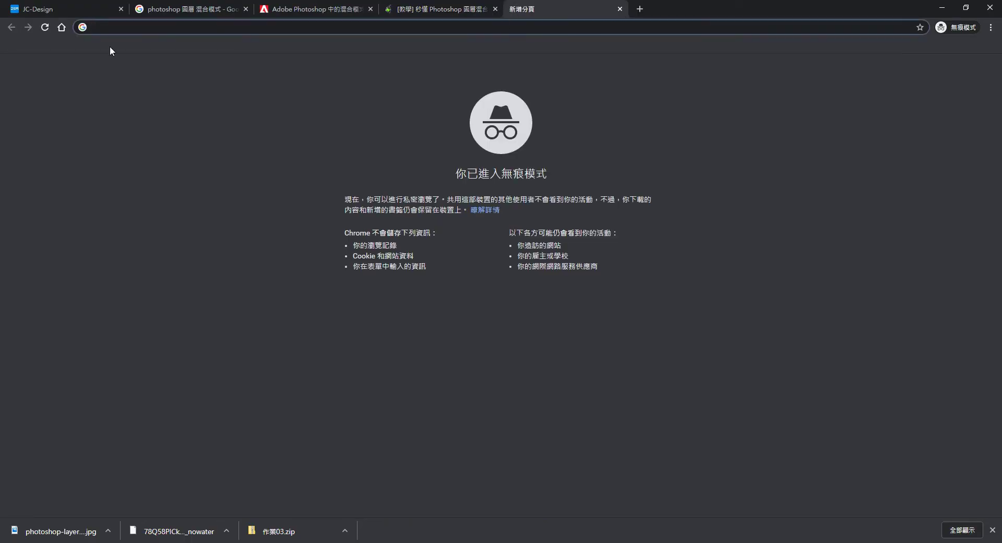
text(ㄕㄟ)
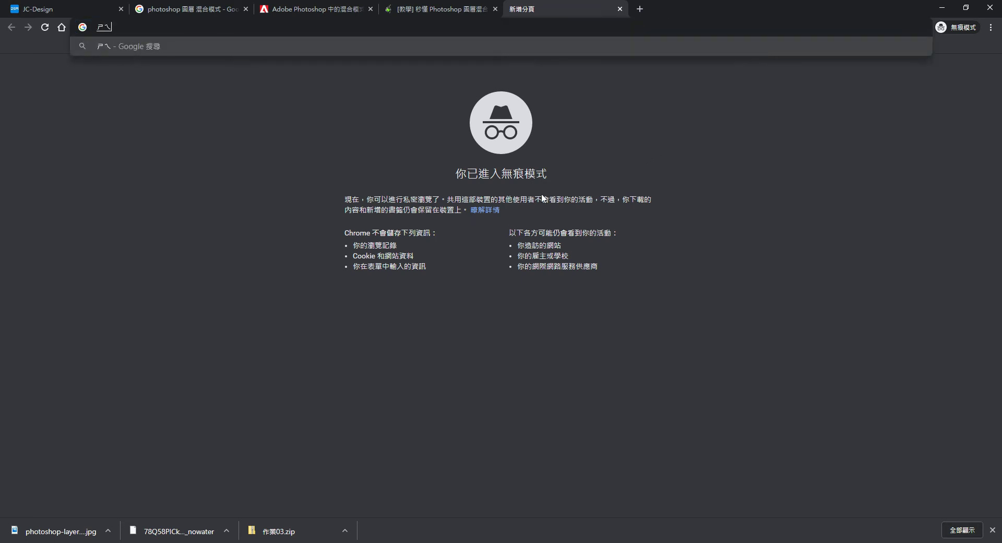
key(BackSpace)
key(BackSpace)
text(googl)
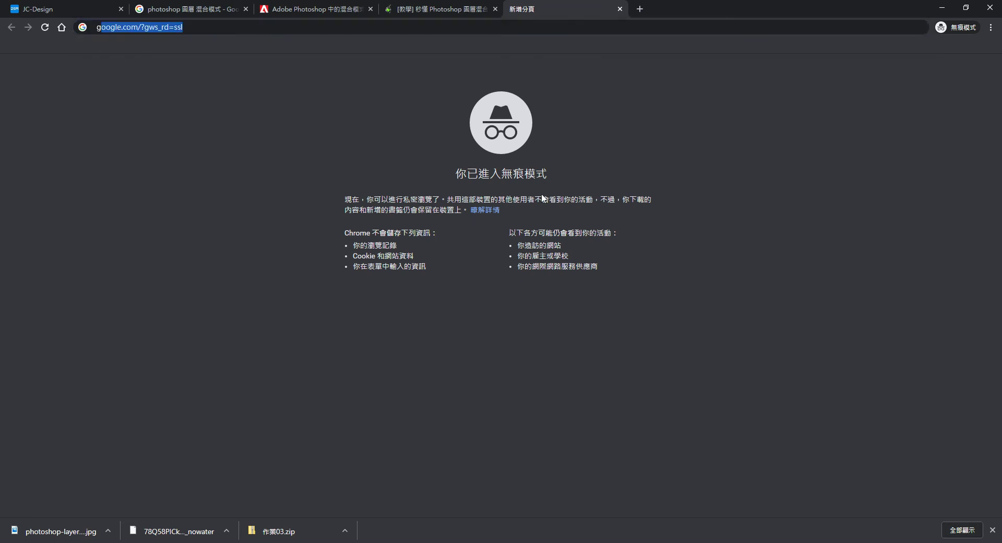
text(e.com/)
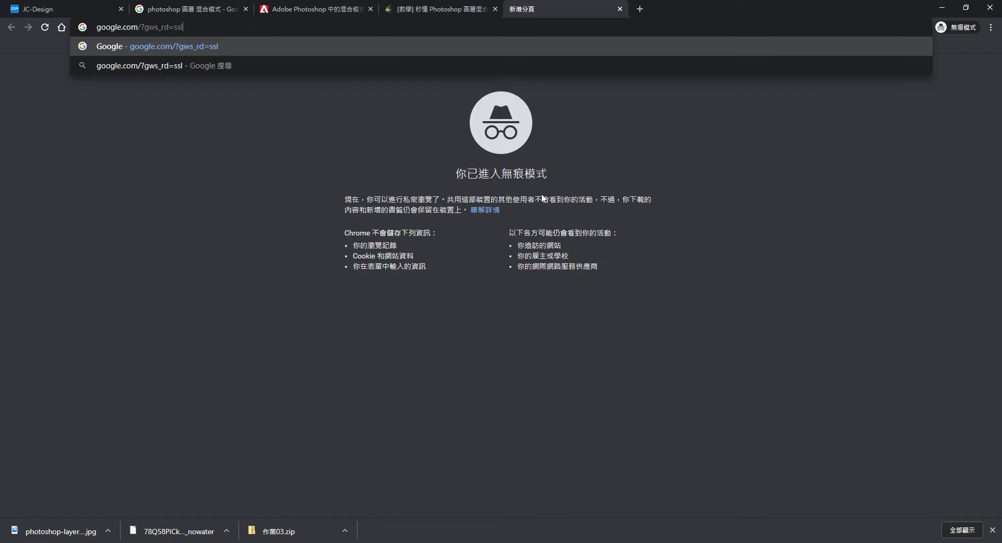
text(?gw)
key(BackSpace)
key(BackSpace)
key(BackSpace)
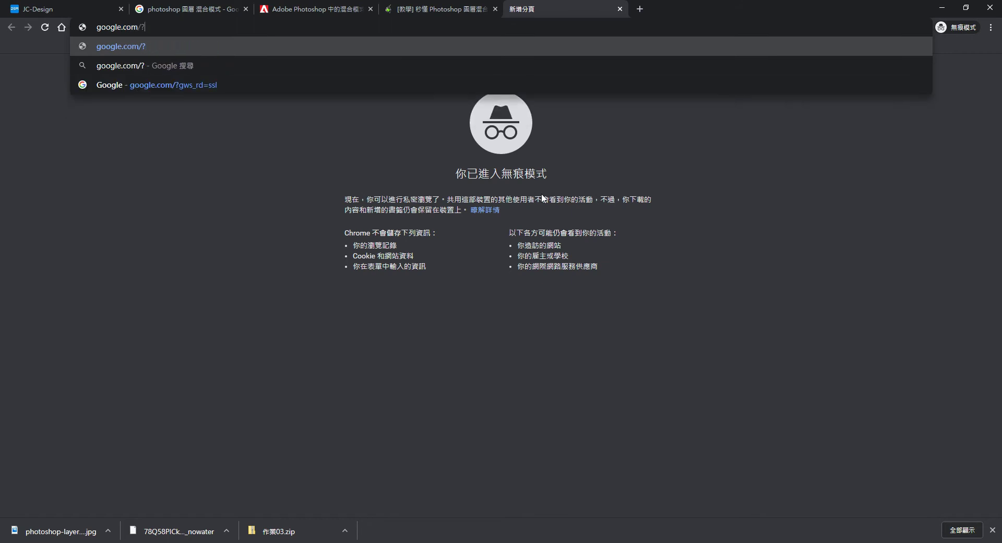
key(BackSpace)
key(Return)
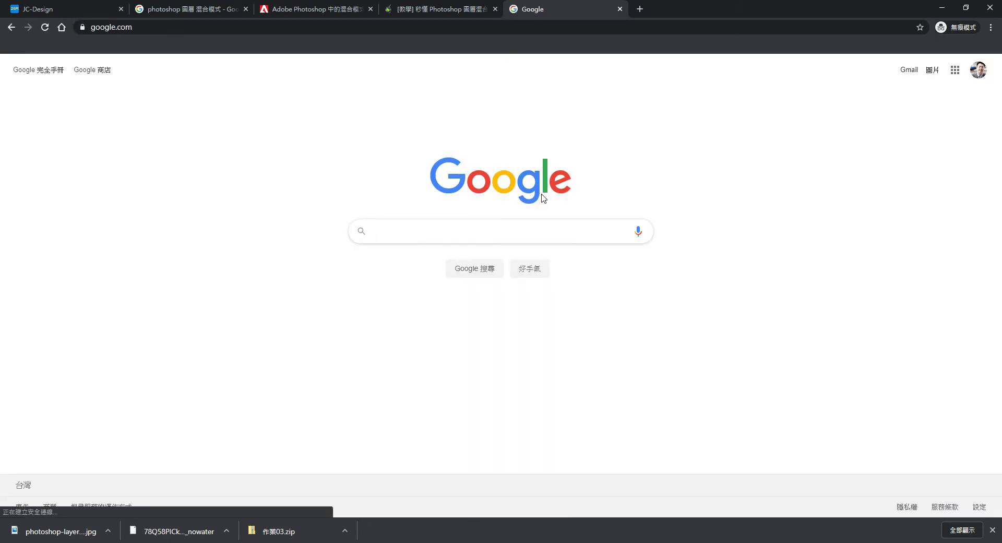
- Search Google for '照片 卡通'
click(513, 234)
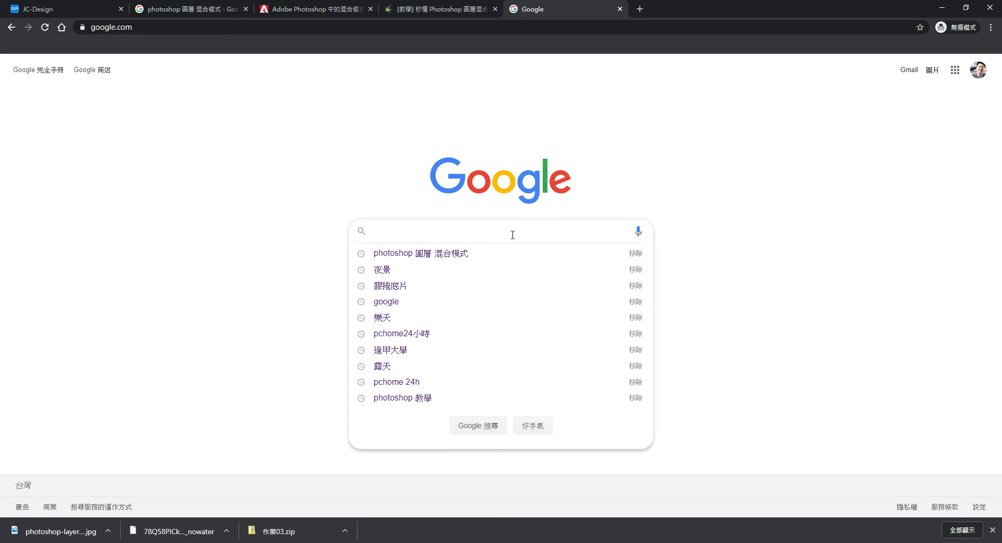
text(照片)
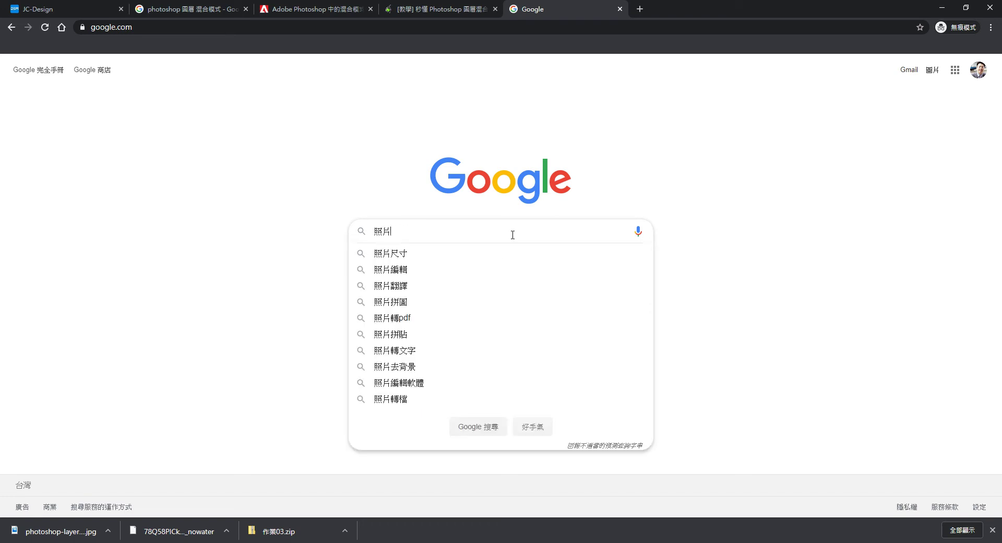
text( 卡)
text(通)
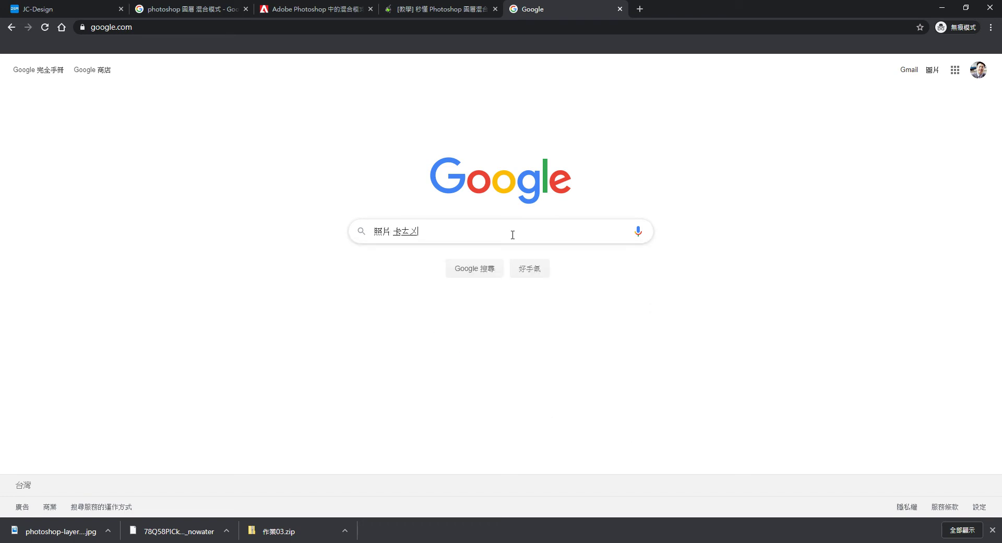
key(Return)
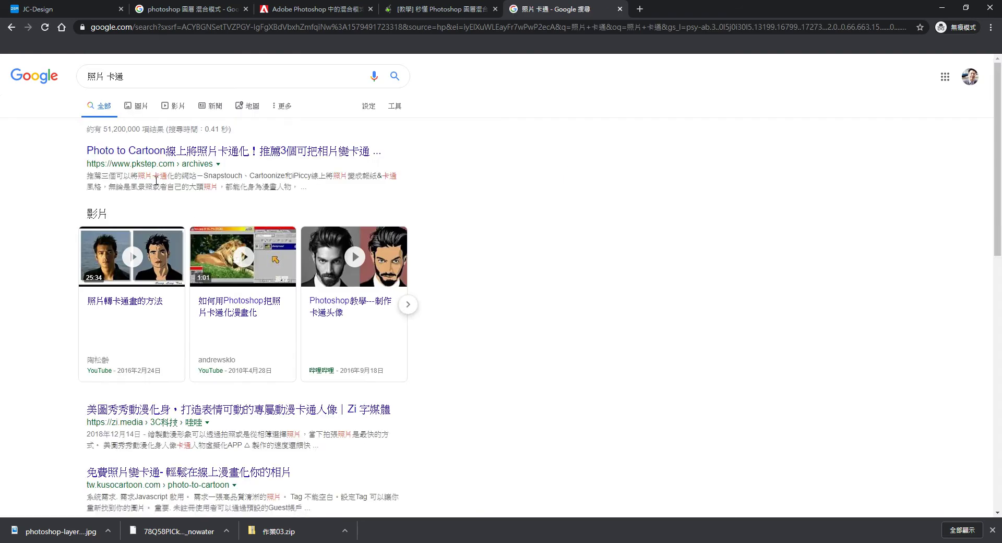
- Preview several photo-to-cartoon examples in Google Images, then return to Photoshop
click(140, 107)
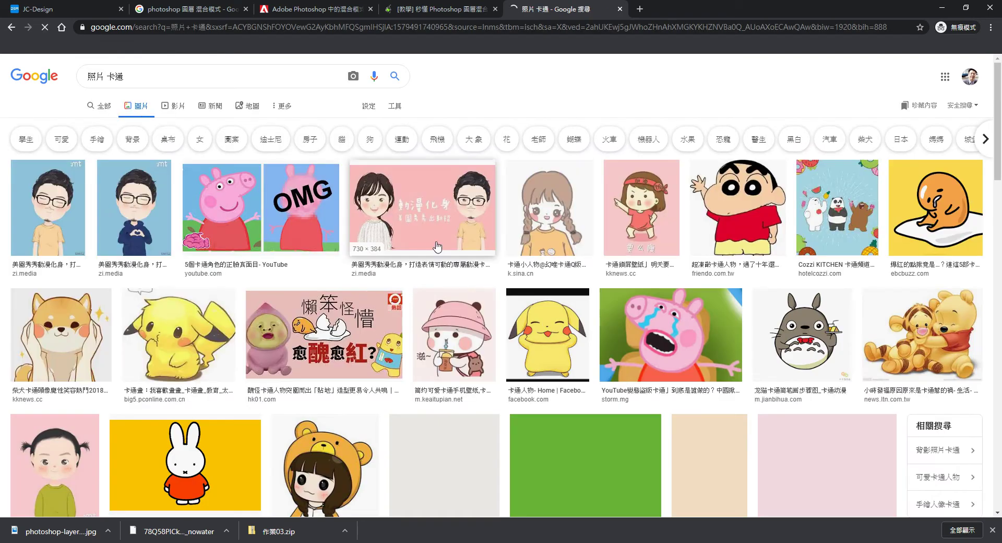
scroll(404, 327, down, 6)
scroll(403, 328, down, 7)
scroll(491, 242, up, 6)
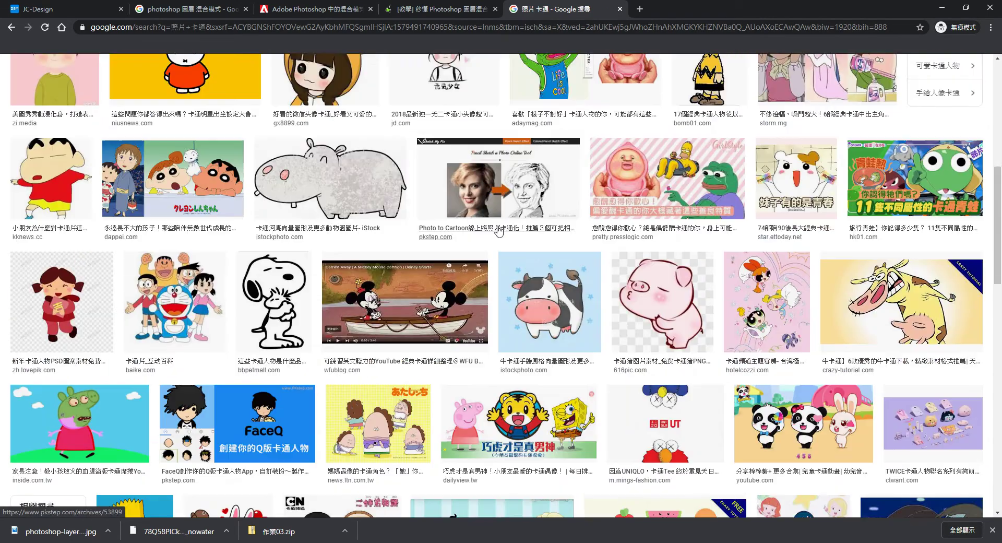
click(491, 243)
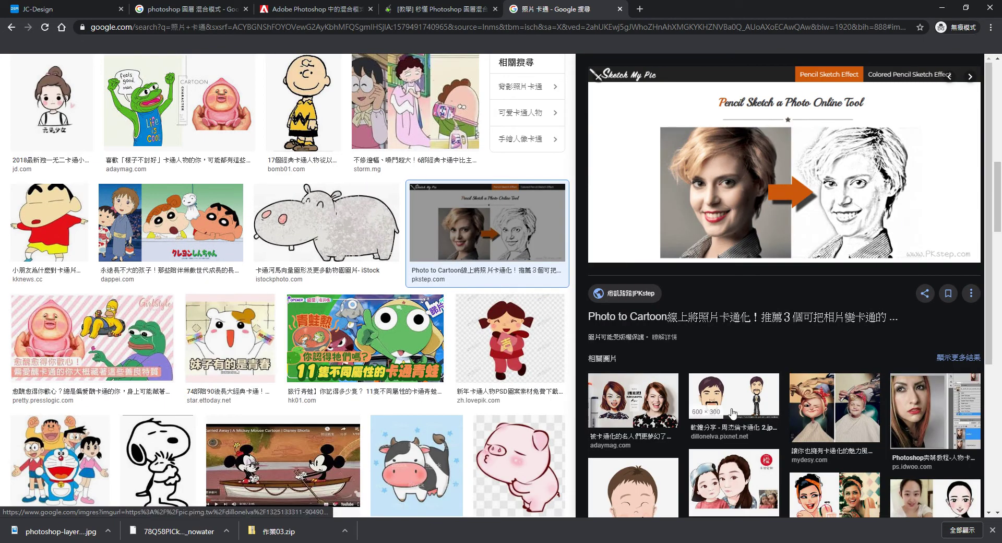
click(648, 412)
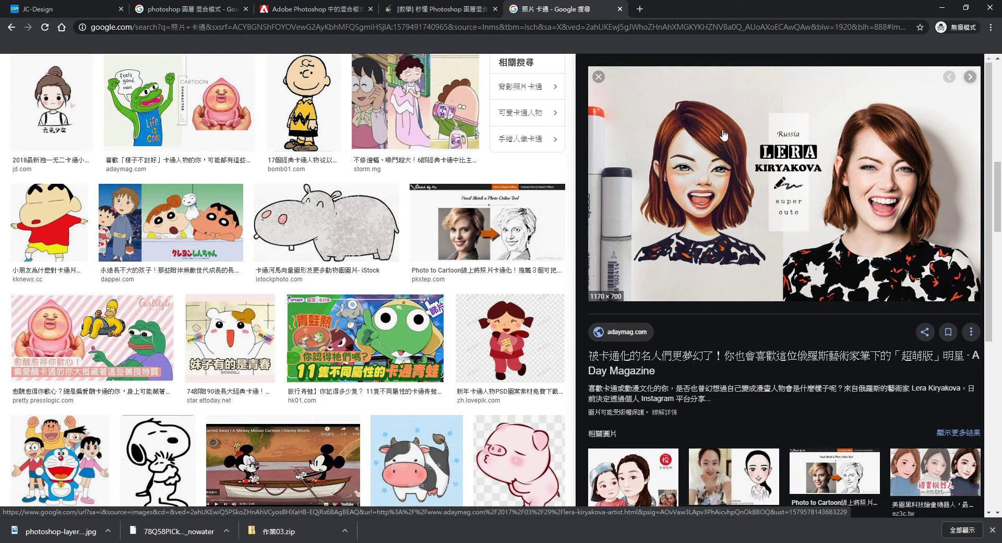
scroll(813, 264, down, 3)
scroll(812, 265, down, 2)
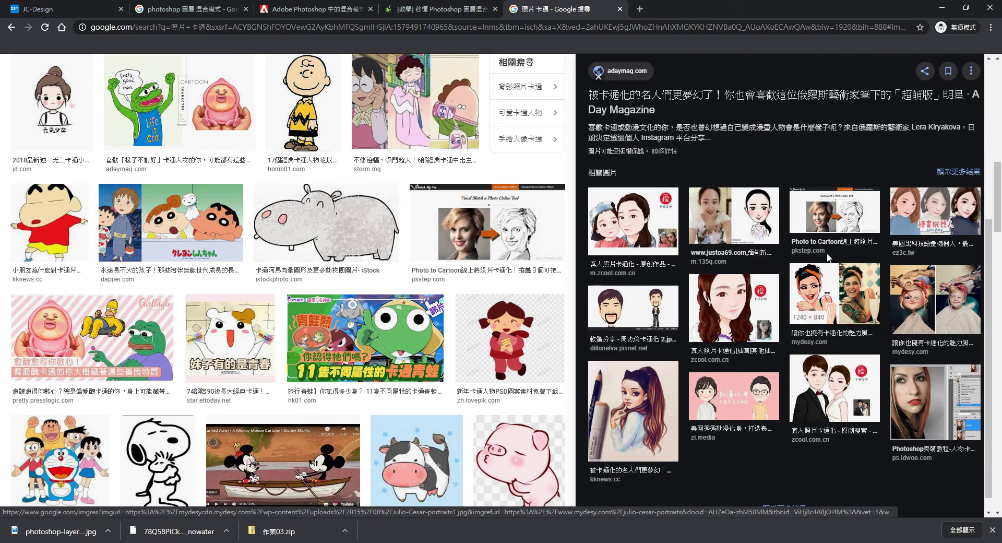
click(770, 235)
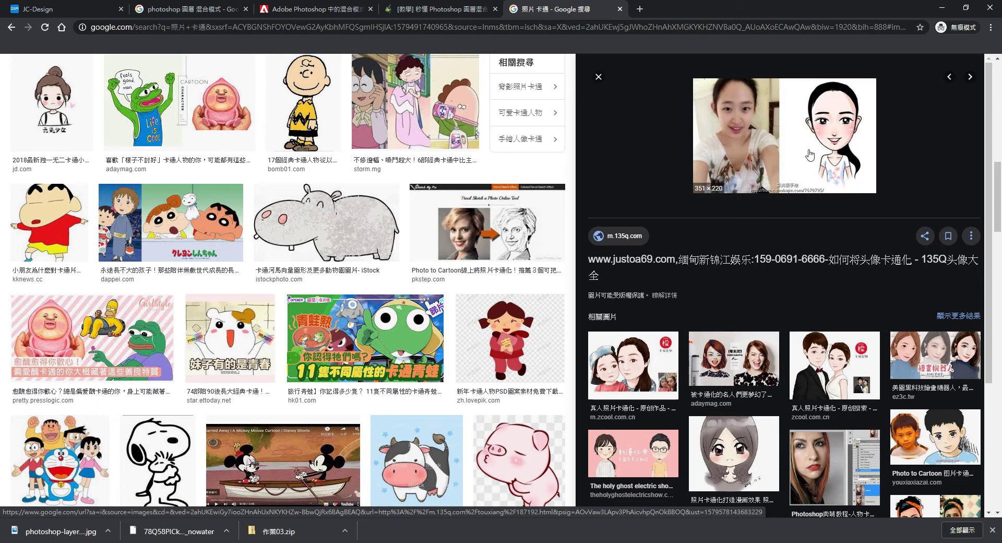
click(939, 6)
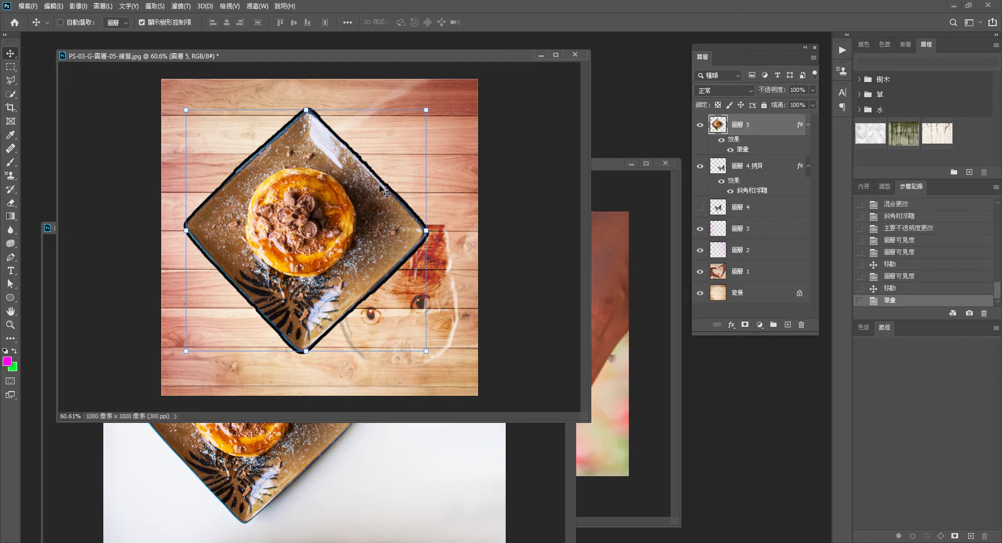
- Reopen the plate's Layer Style and tweak the stroke's size and opacity
double_click(790, 132)
click(560, 168)
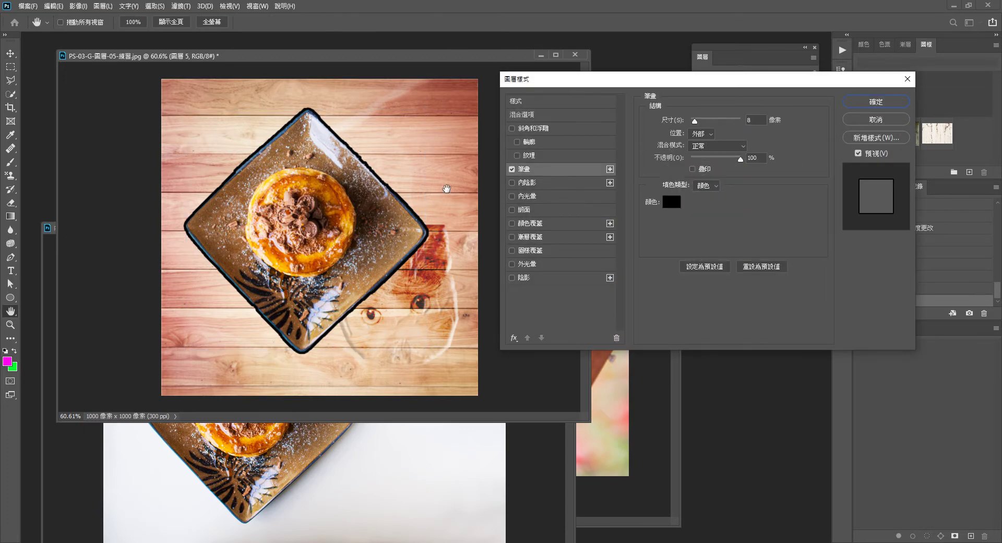
mouse_move(694, 120)
mouse_down()
mouse_move(708, 121)
mouse_move(694, 122)
mouse_up()
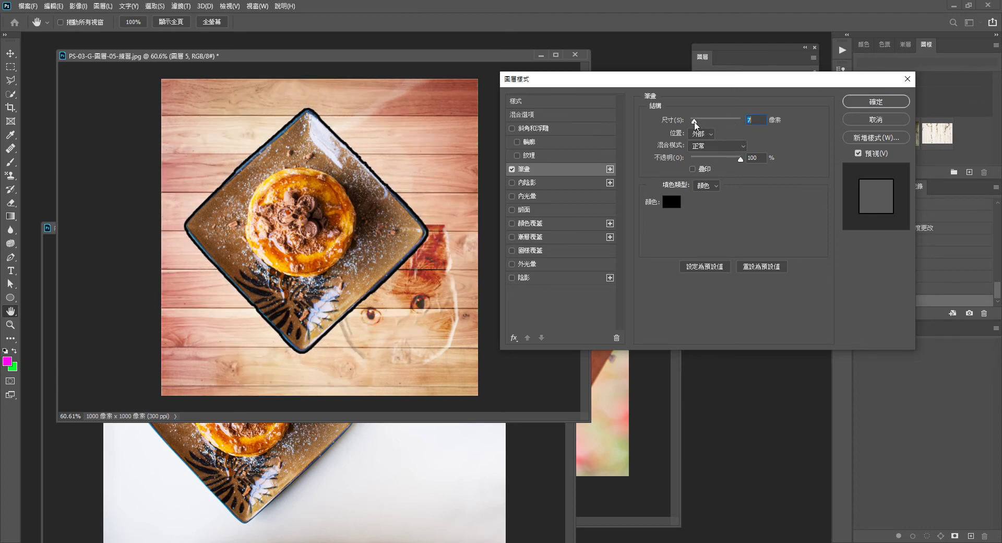
drag(740, 159, 746, 162)
- Trial drop and inner shadows, close Layer Style, and drag the plate up-left
click(511, 169)
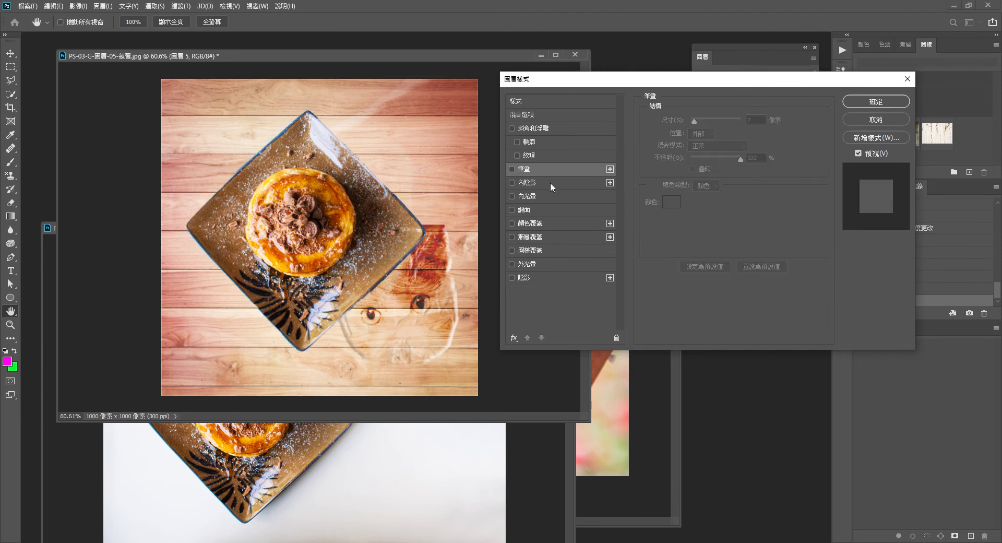
click(512, 278)
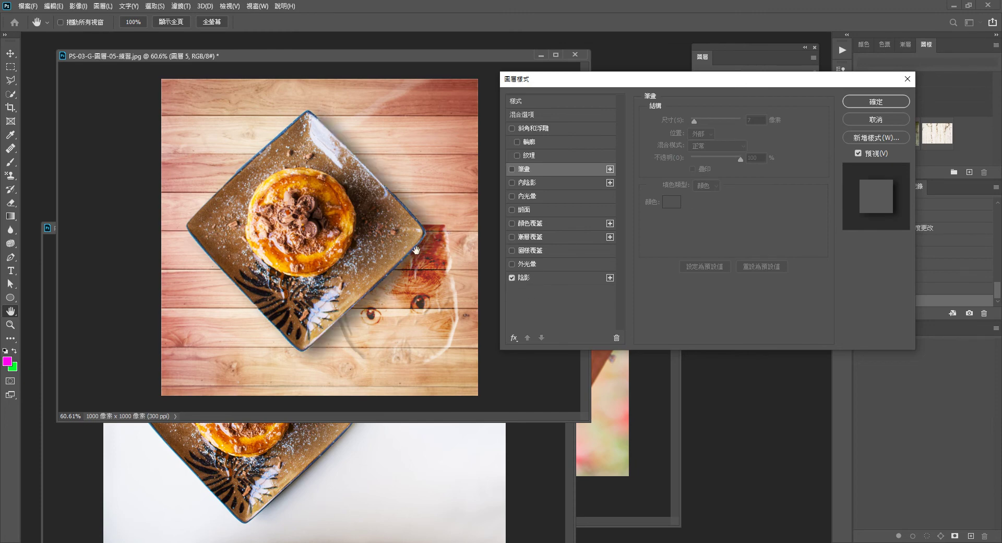
click(512, 277)
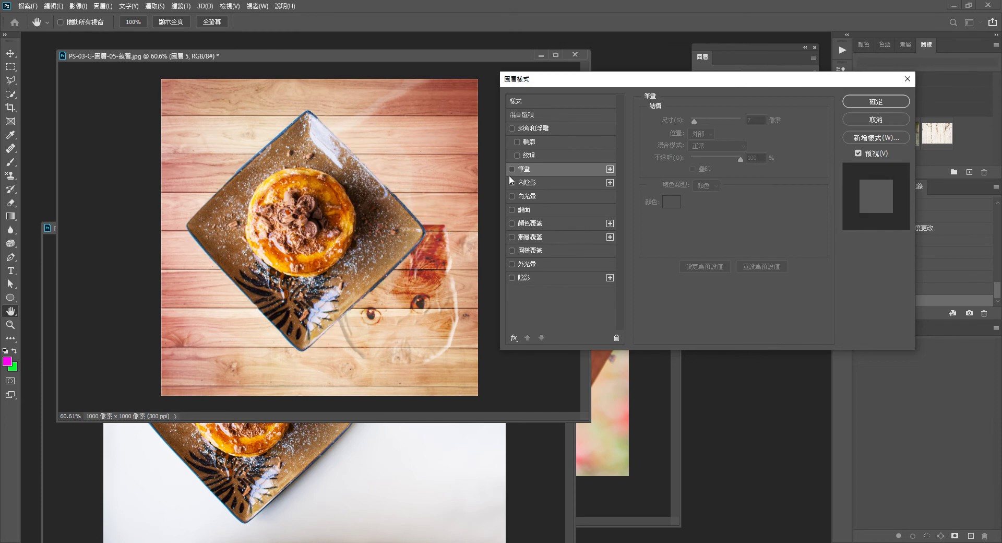
click(512, 182)
click(512, 183)
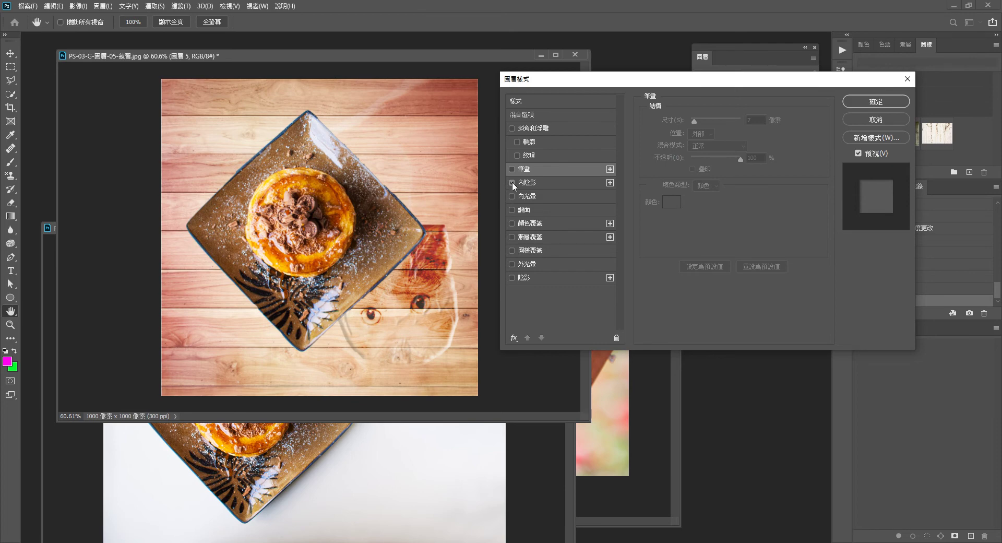
click(863, 120)
drag(420, 265, 354, 208)
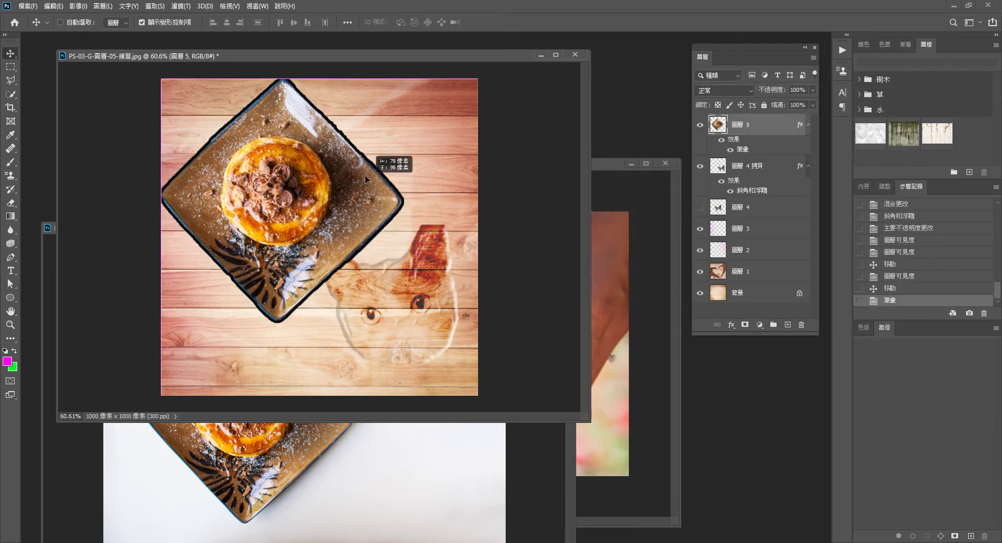
- Hide the plate and add an Inner Shadow to the cat copy layer
click(700, 125)
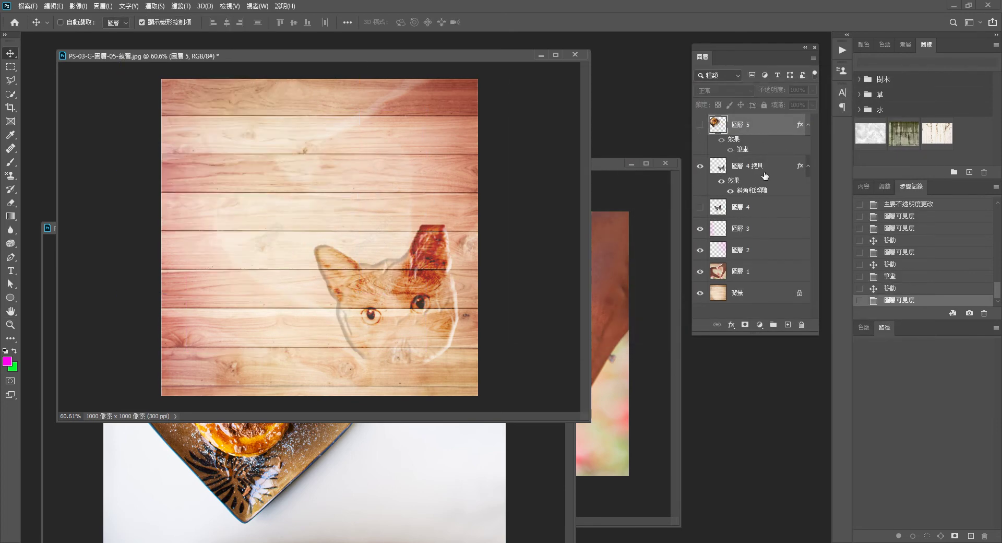
click(765, 170)
double_click(772, 169)
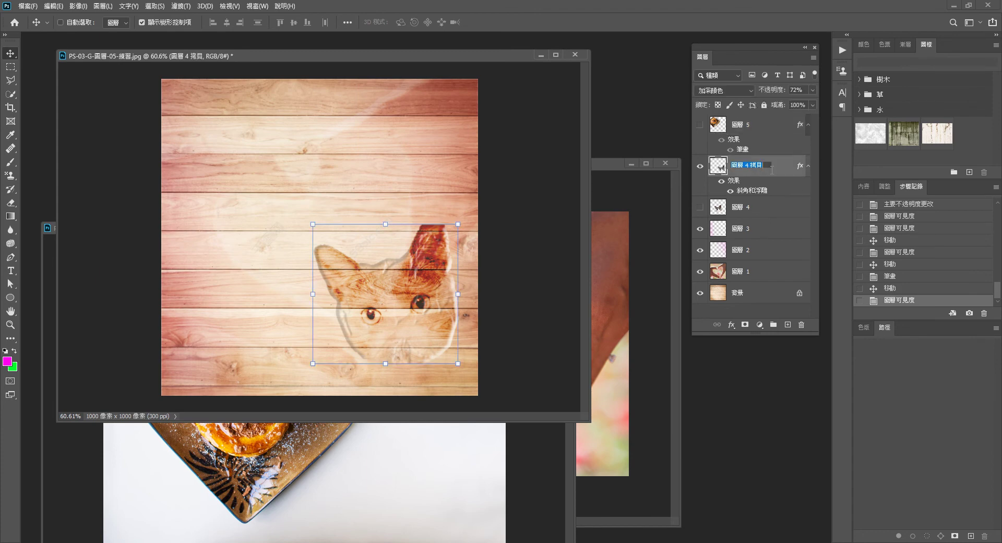
double_click(787, 170)
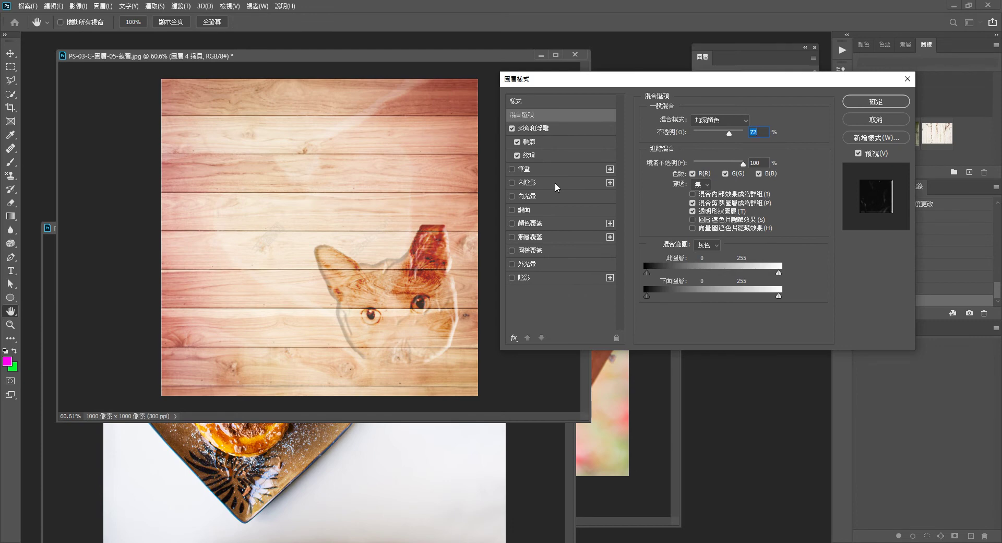
click(555, 183)
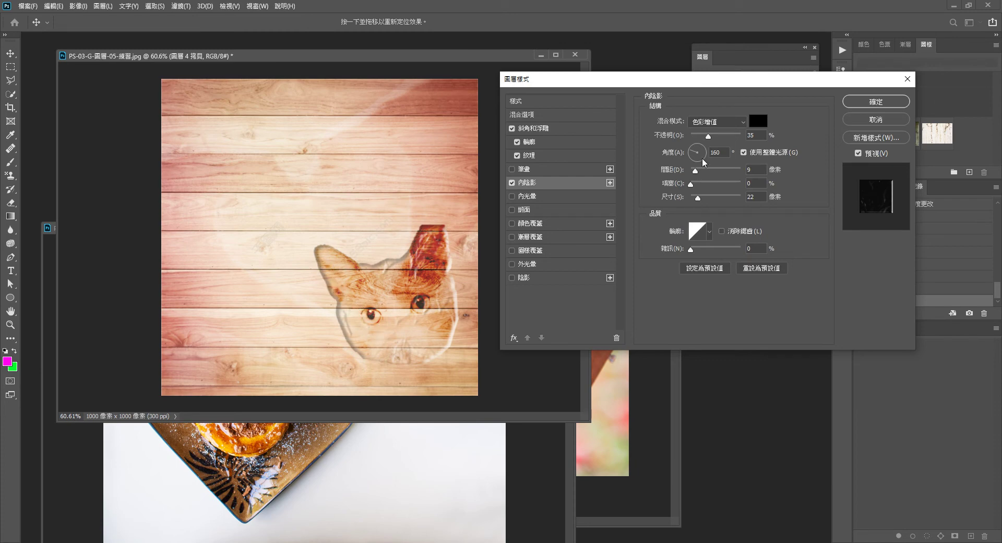
- Set the cat's inner shadow to 153° angle, 75% opacity and 21 px size
double_click(715, 152)
text(15)
key(Up)
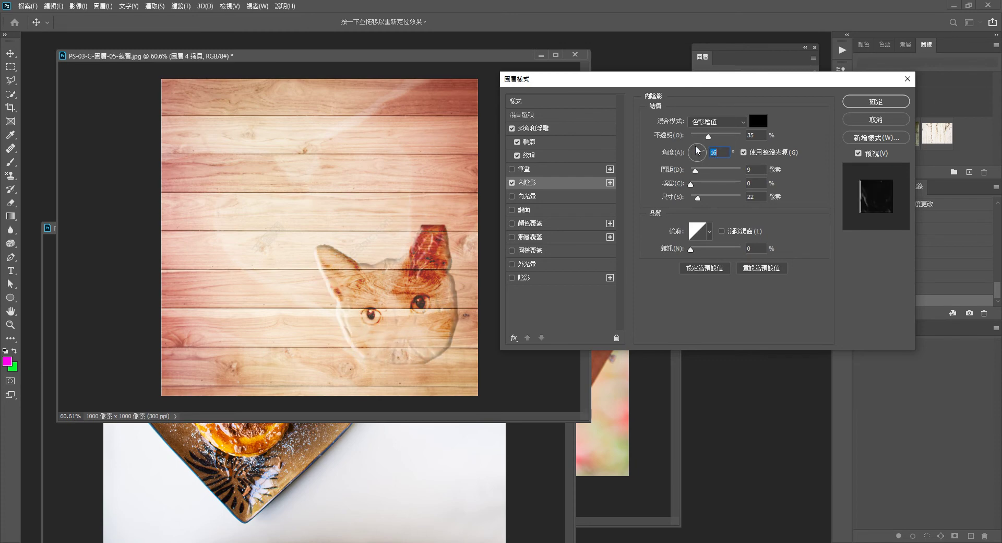
click(696, 151)
key(Up)
key(Up)
key(Up)
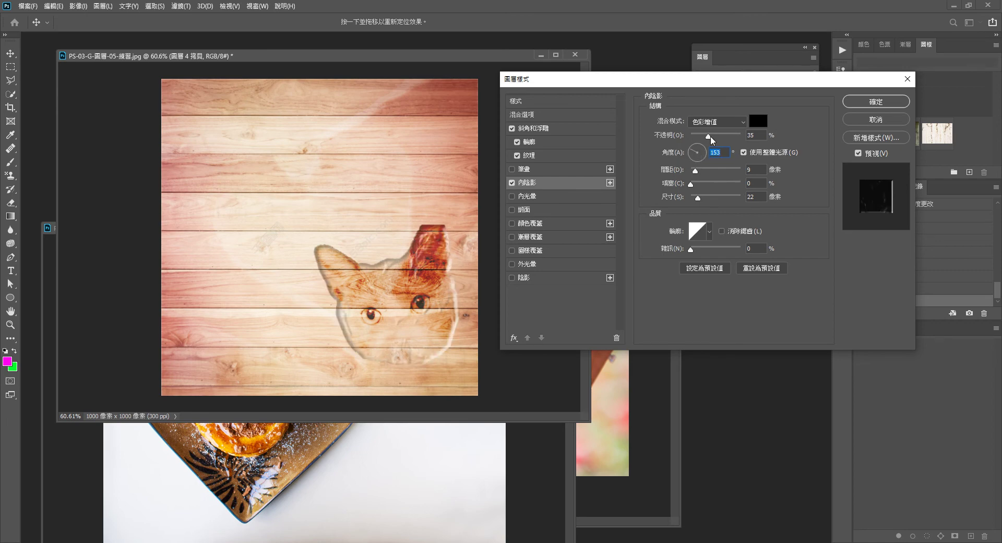
drag(709, 137, 728, 136)
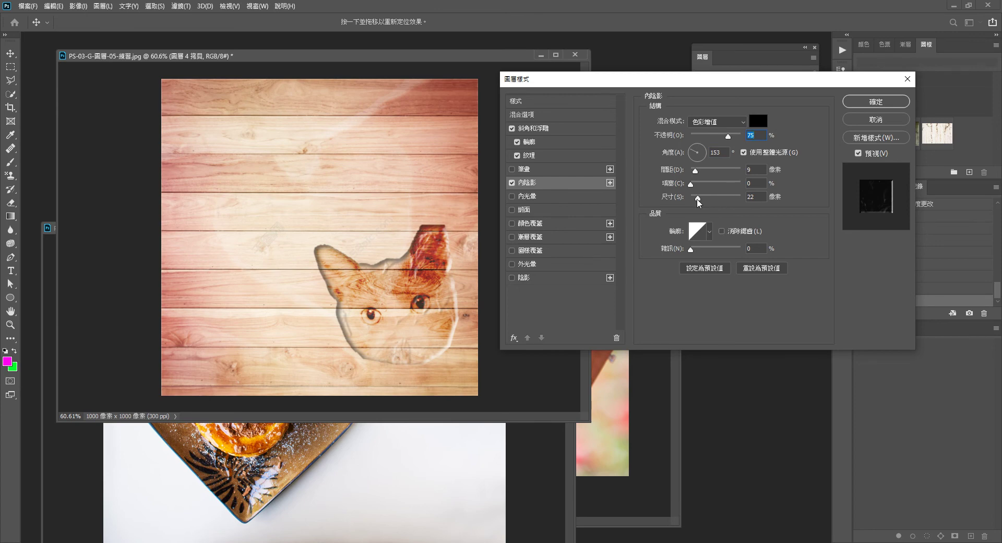
drag(698, 198, 691, 186)
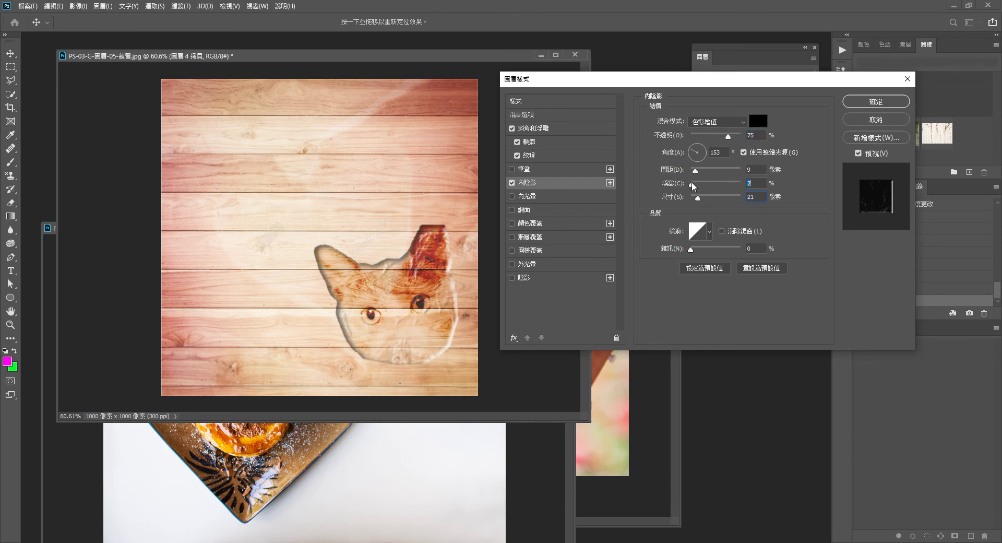
- Keep the inner shadow on, apply it, and show the plate layer again
click(512, 182)
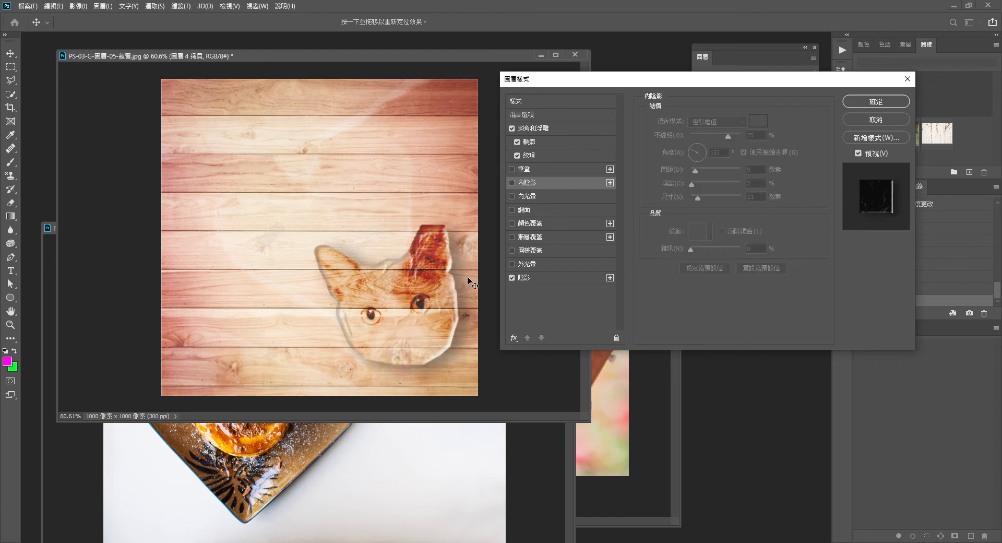
click(512, 277)
click(511, 182)
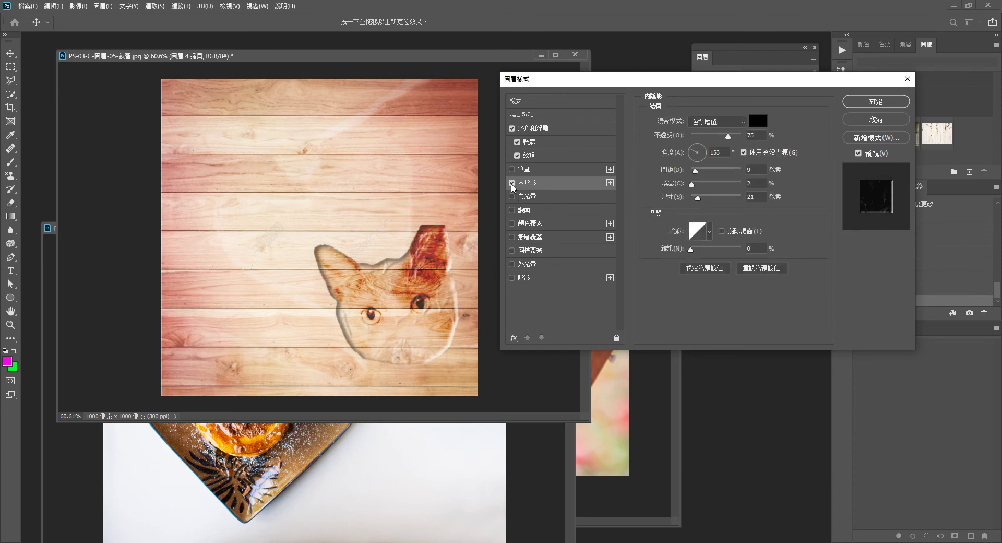
click(882, 103)
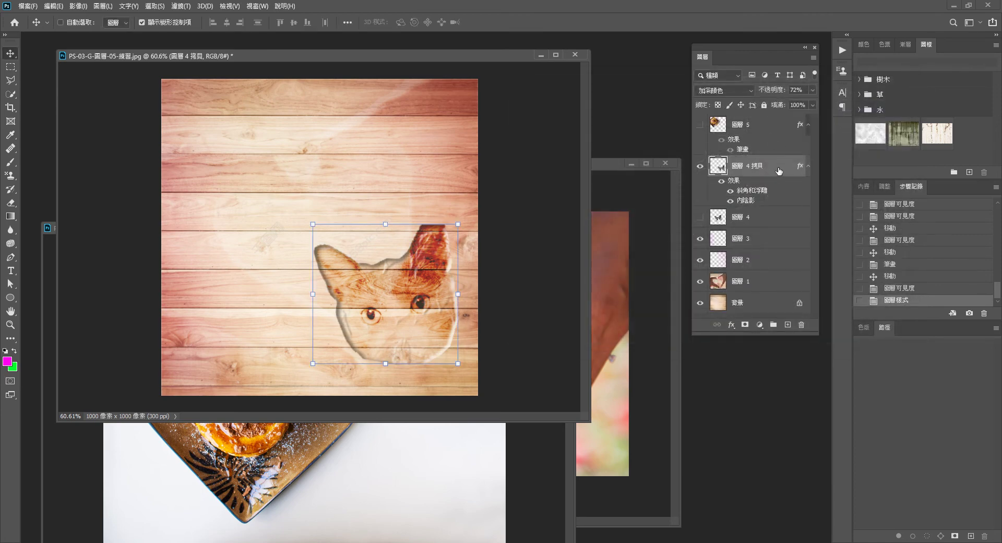
click(785, 126)
click(700, 124)
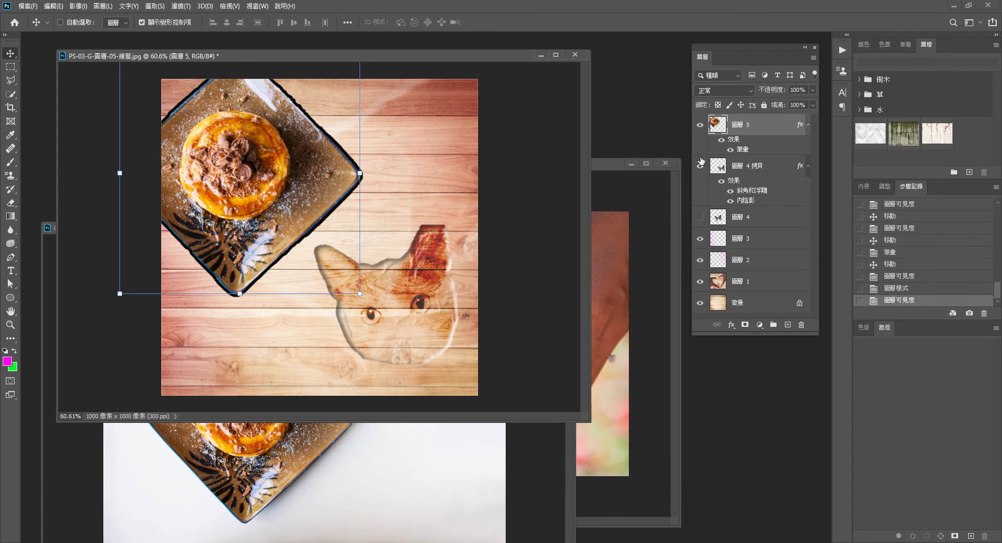
- Uncheck the plate's Stroke and add an Outer Glow coloured red fc0808
double_click(786, 125)
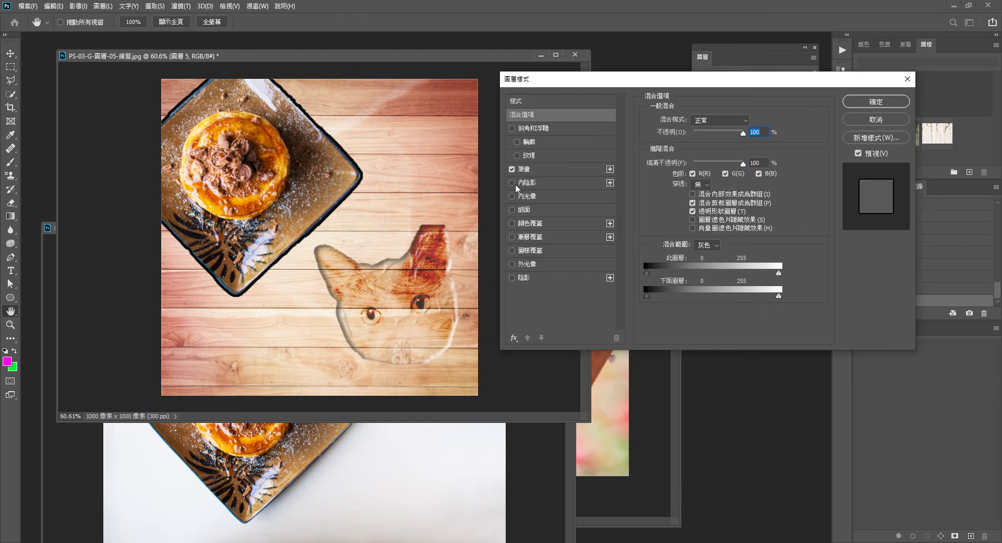
click(512, 169)
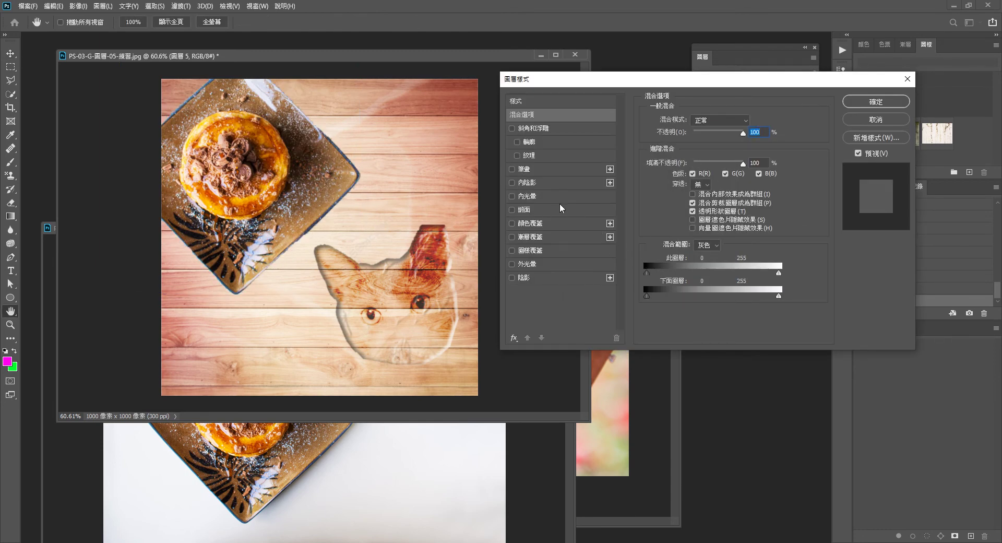
click(539, 196)
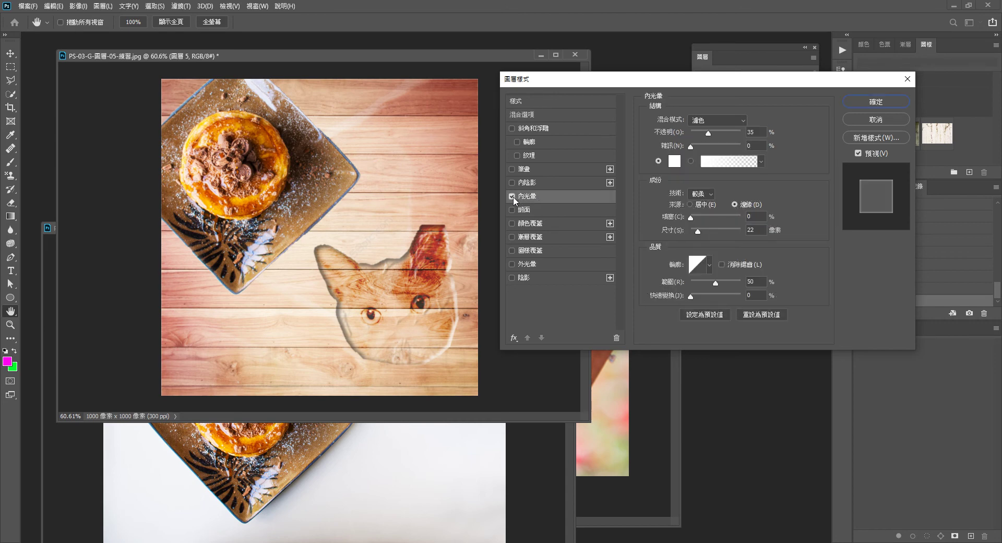
click(535, 264)
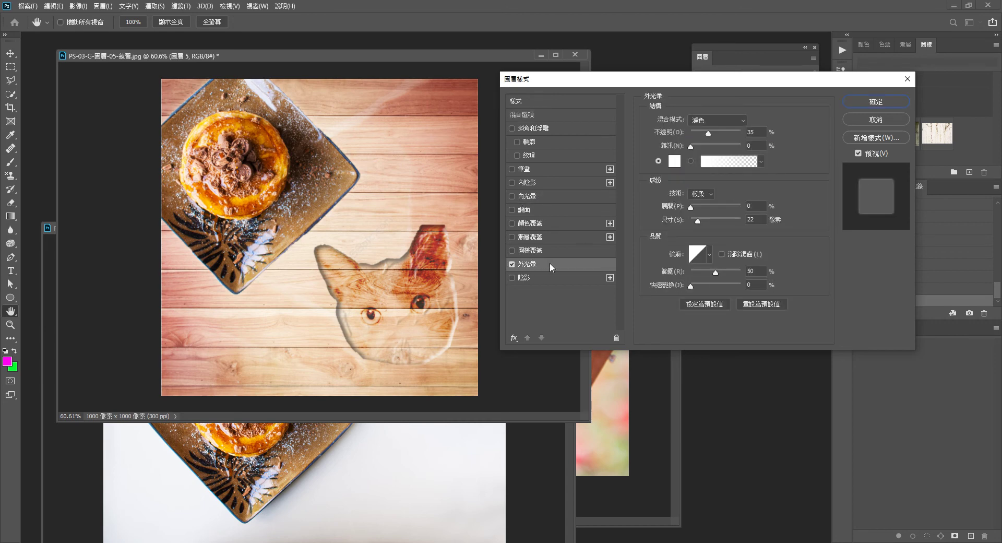
click(680, 168)
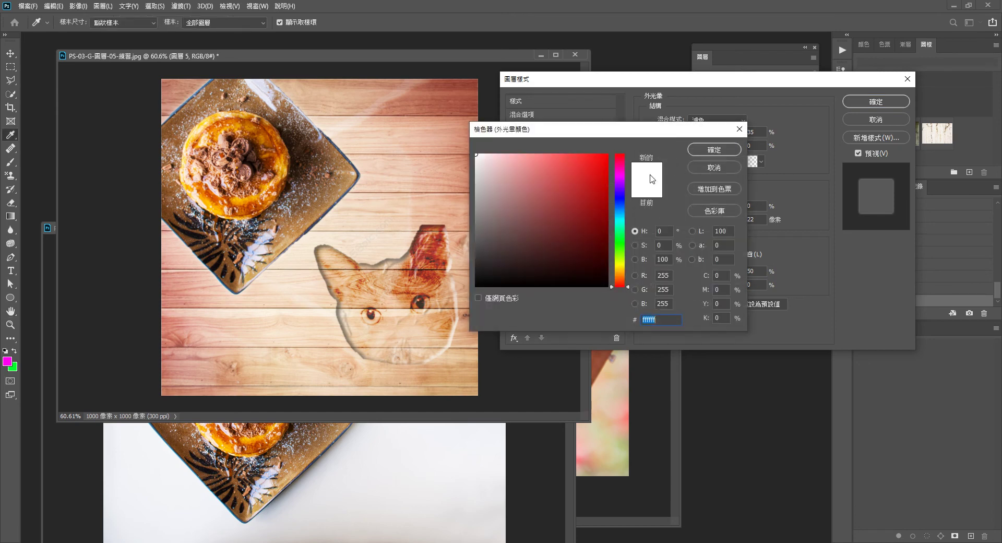
click(603, 168)
click(710, 152)
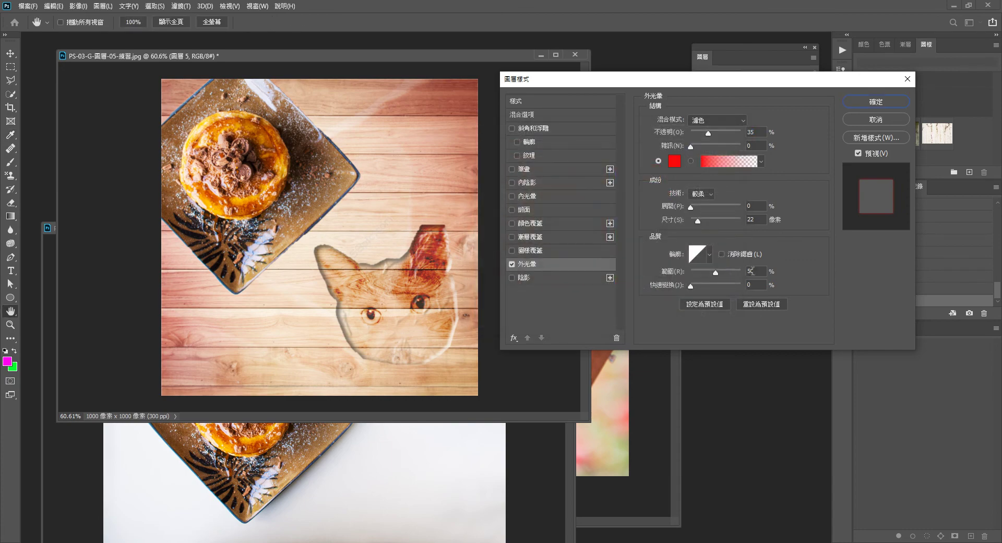
click(875, 102)
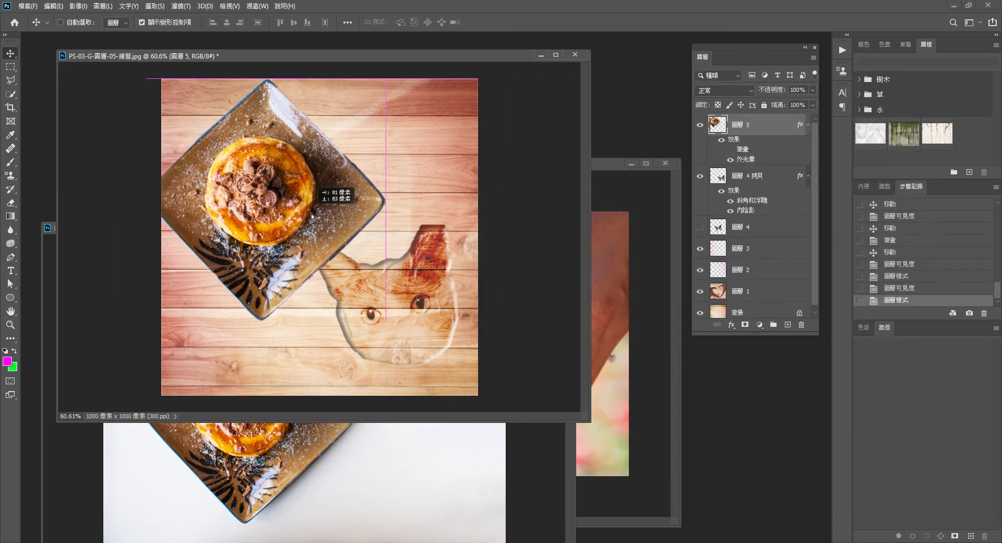
- Centre the plate; set Outer Glow to 65% opacity, 16% spread, 109 px, green 08fc30
drag(283, 188, 356, 233)
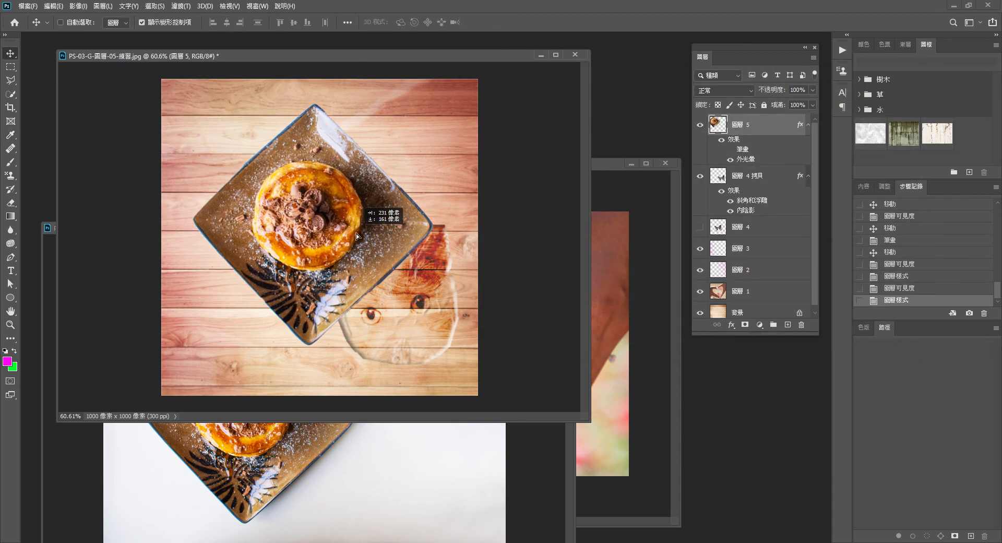
double_click(772, 140)
click(564, 264)
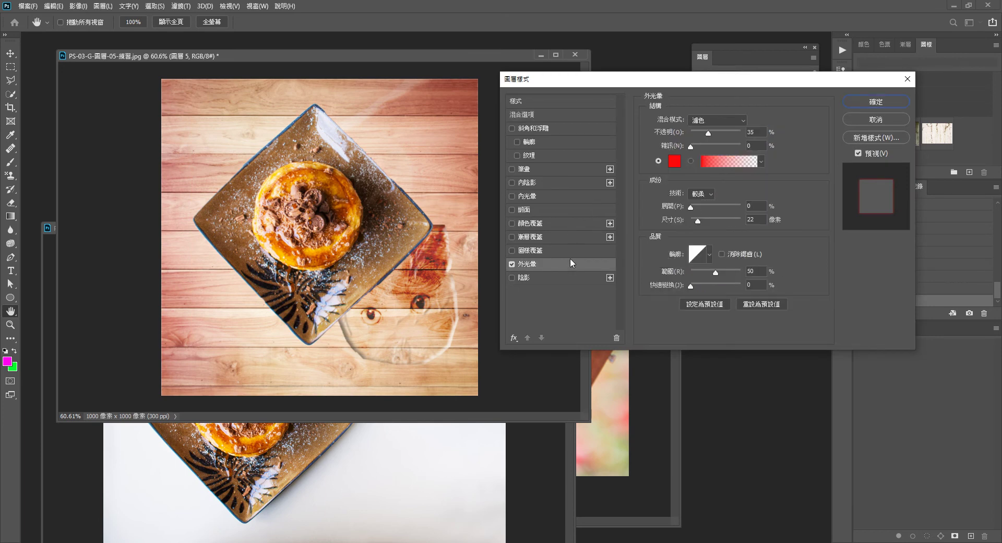
drag(708, 133, 727, 133)
mouse_move(700, 223)
mouse_down()
mouse_move(717, 207)
mouse_move(714, 220)
mouse_move(699, 205)
mouse_up()
click(674, 161)
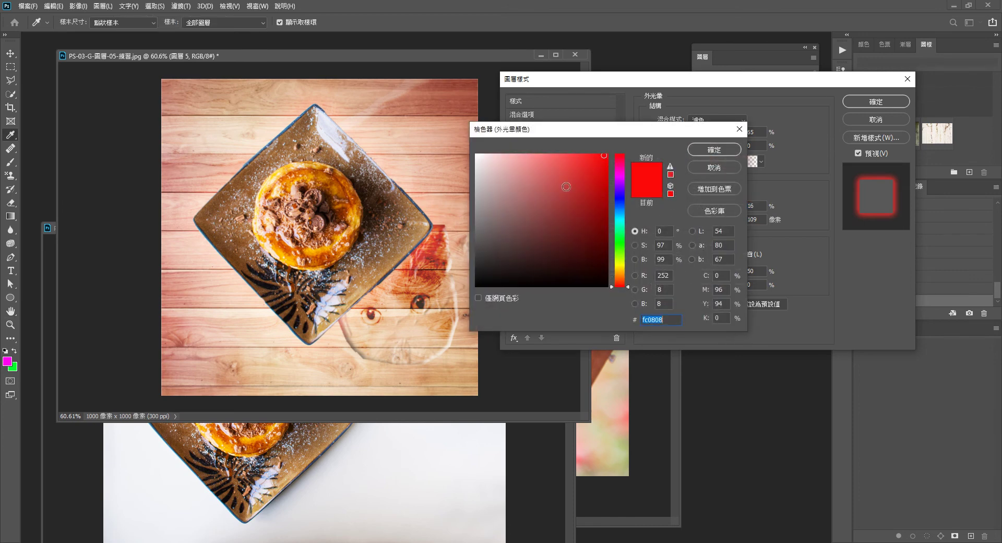
click(620, 238)
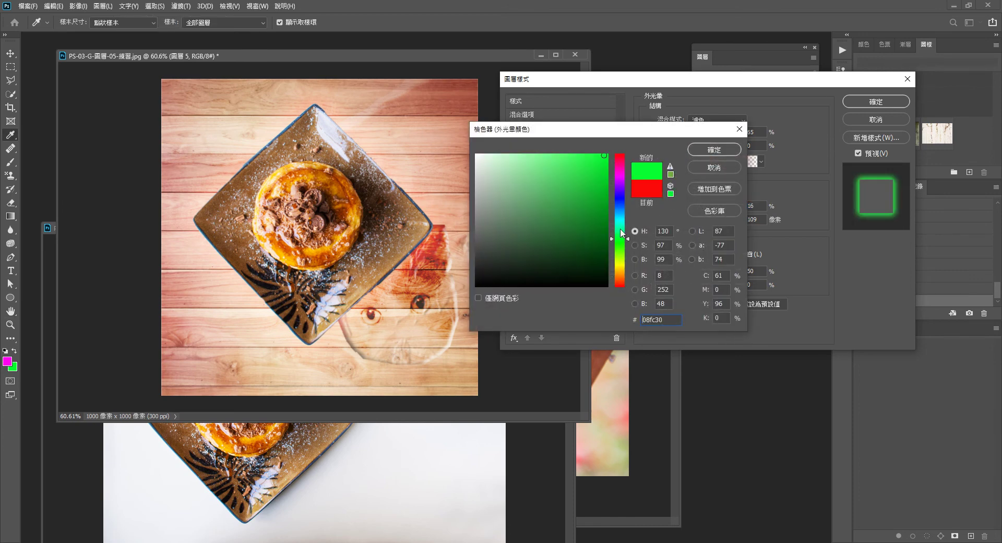
click(723, 151)
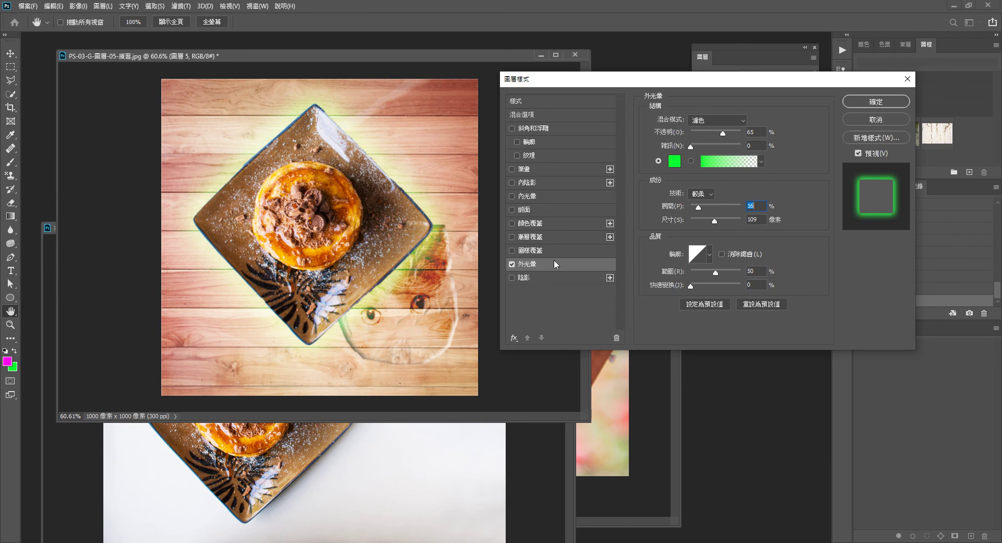
- Swap the outer glow for a bright green Inner Glow with 20% noise, 28% choke, 101 px
click(512, 264)
click(512, 196)
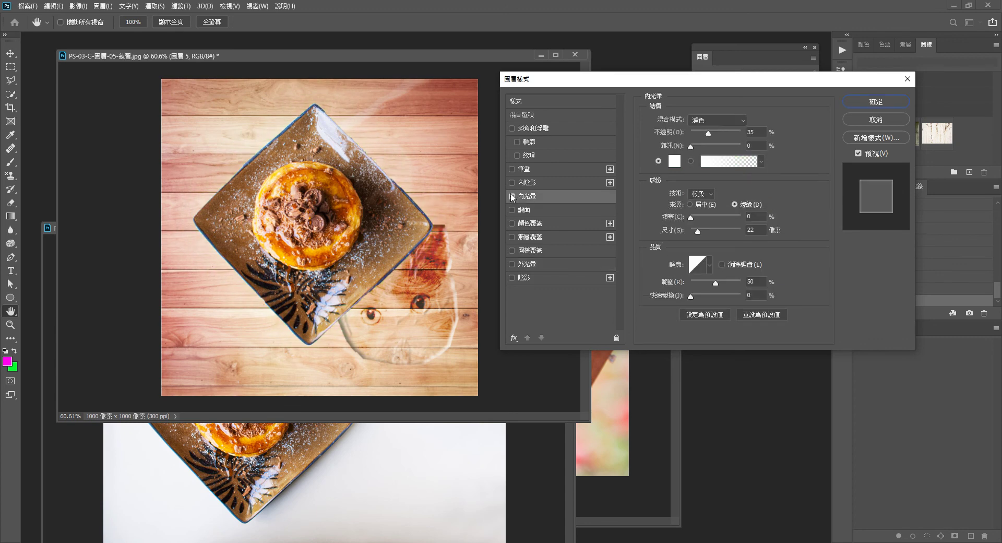
click(674, 161)
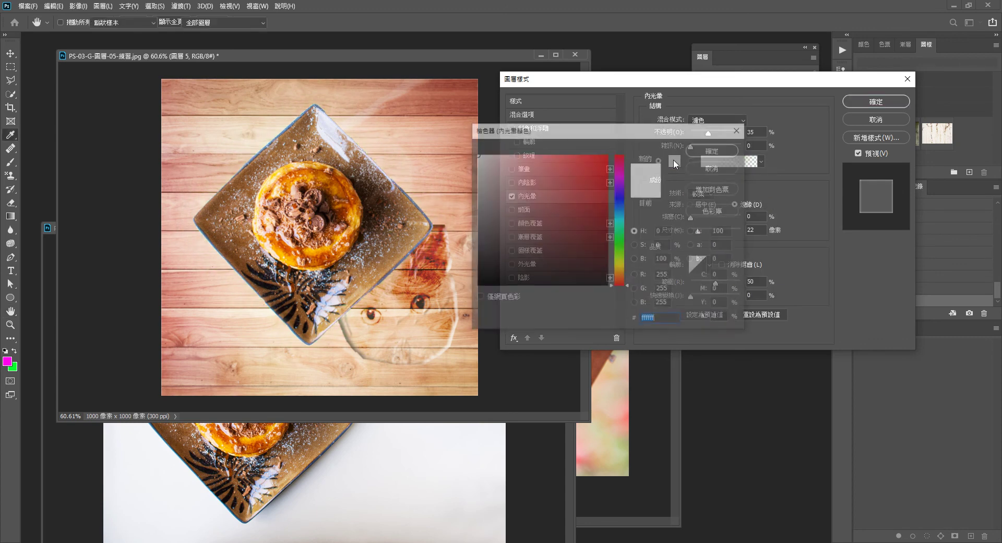
click(623, 247)
click(609, 162)
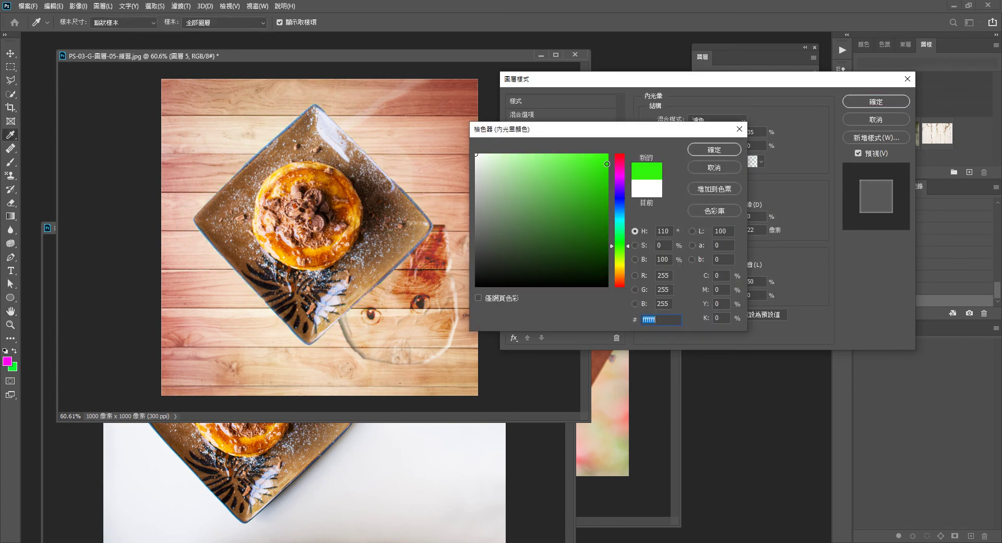
click(714, 150)
drag(691, 147, 700, 147)
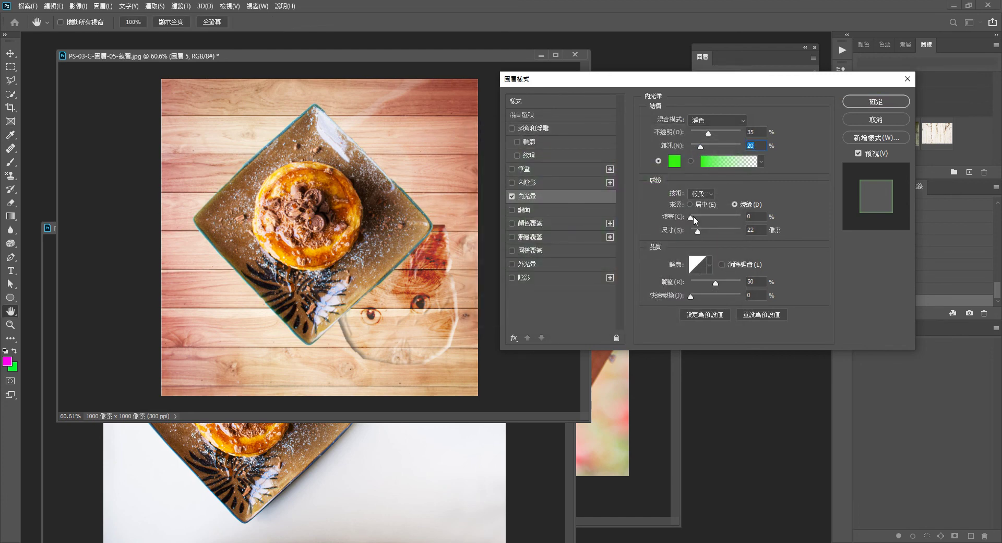
drag(694, 216, 713, 232)
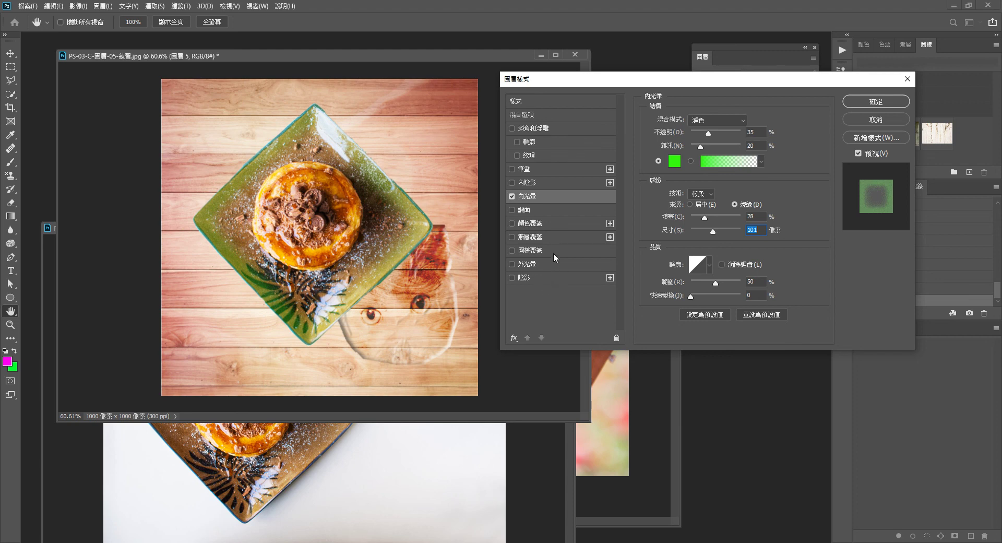
- Try a Satin effect on the plate with the inner glow turned off
click(552, 212)
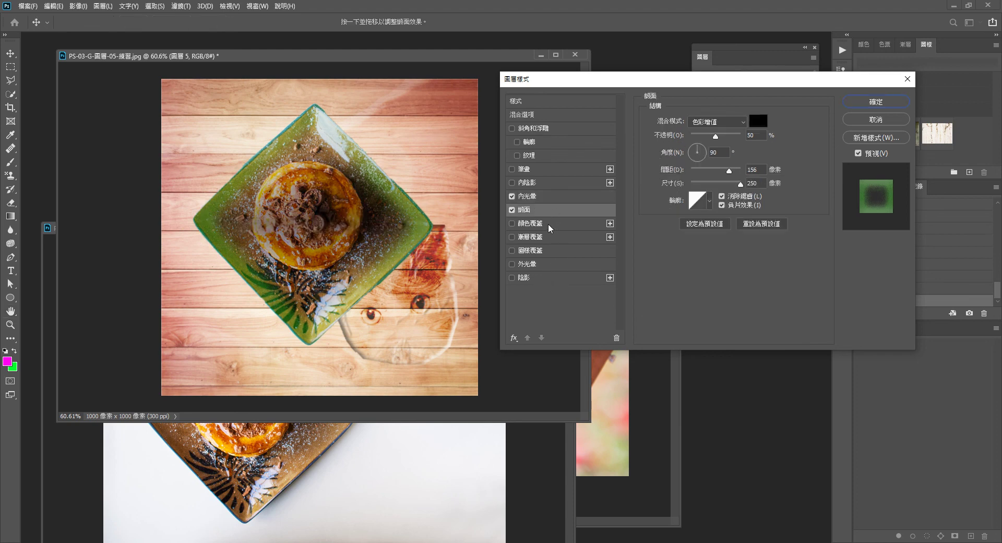
click(511, 196)
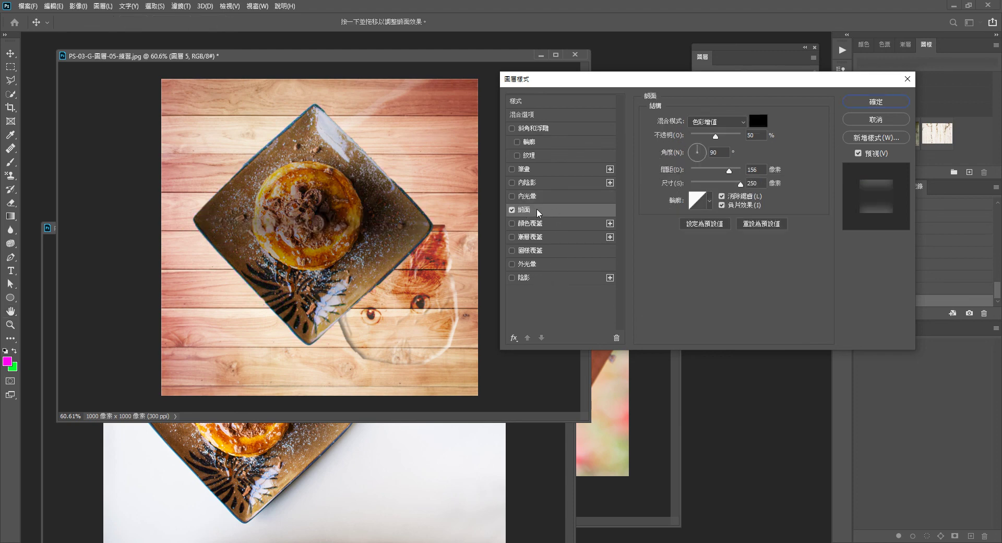
click(512, 209)
- Preview colour, gradient and pattern overlays, settling on a grey Color Overlay at 64%
click(513, 223)
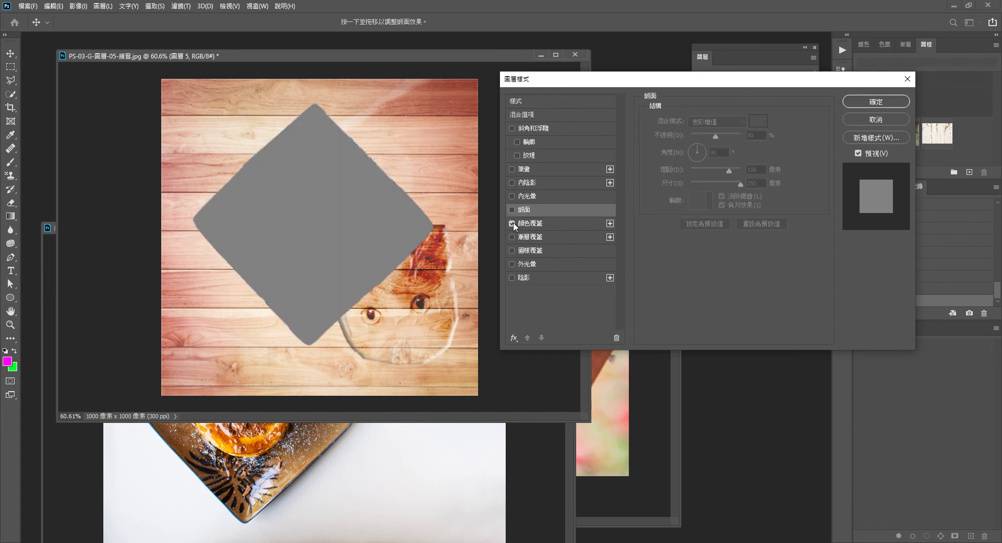
click(512, 237)
click(512, 235)
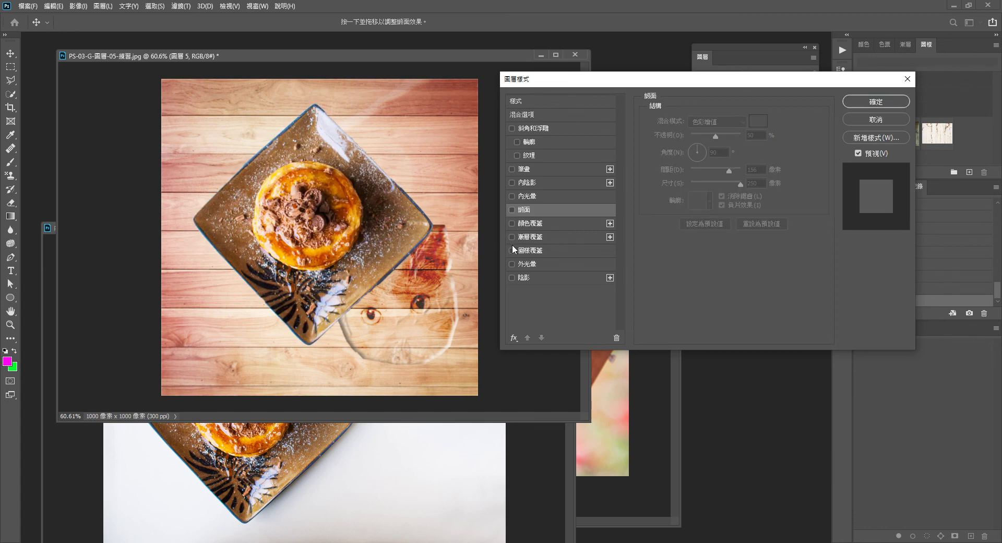
click(512, 251)
click(545, 222)
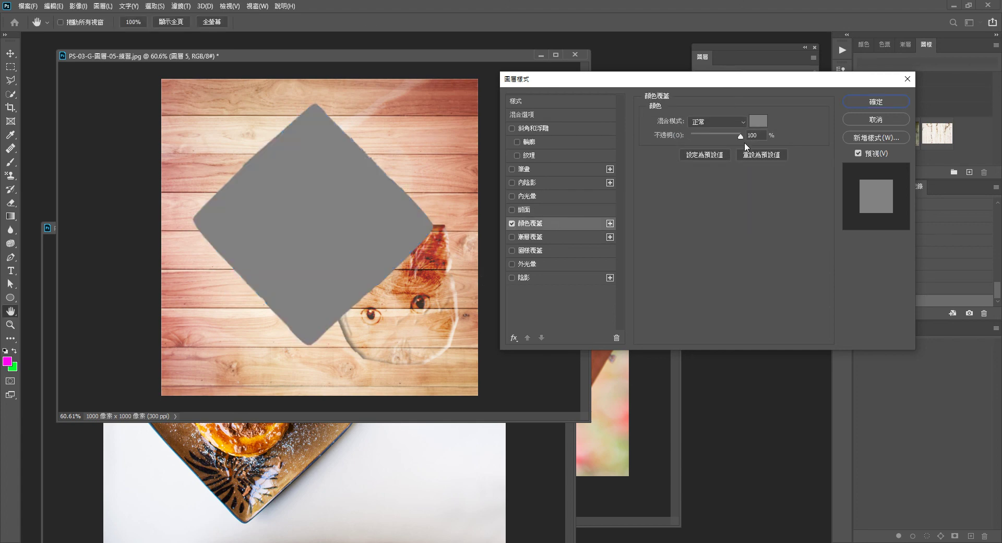
mouse_move(741, 136)
mouse_down()
mouse_move(712, 133)
mouse_move(741, 136)
mouse_up()
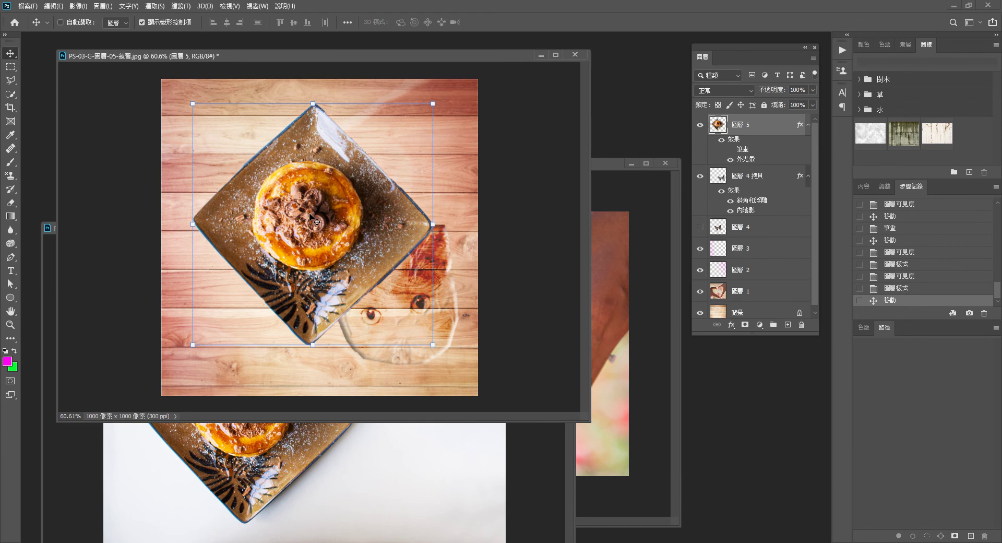
- Give the plate layer (Layer 5) a black Color Overlay
double_click(777, 130)
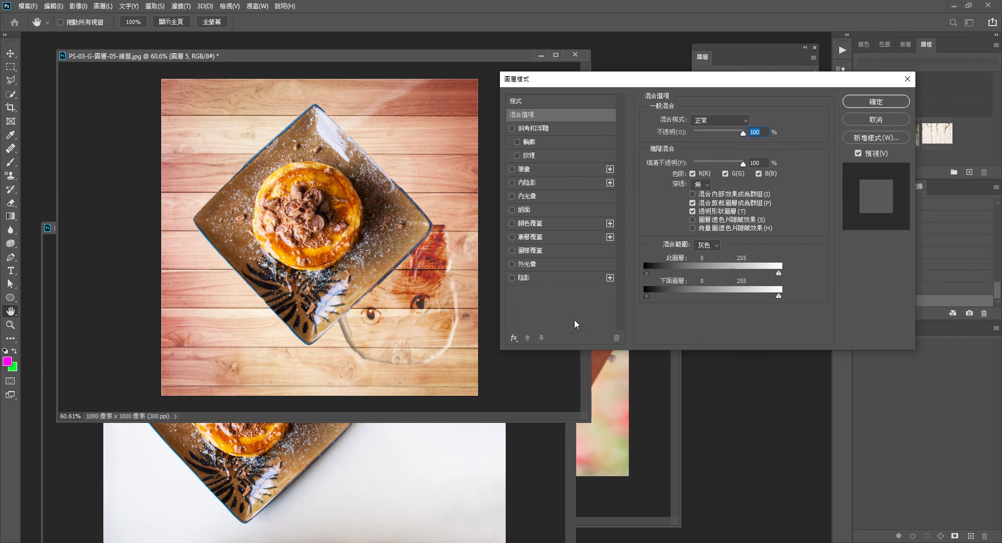
click(552, 223)
click(760, 119)
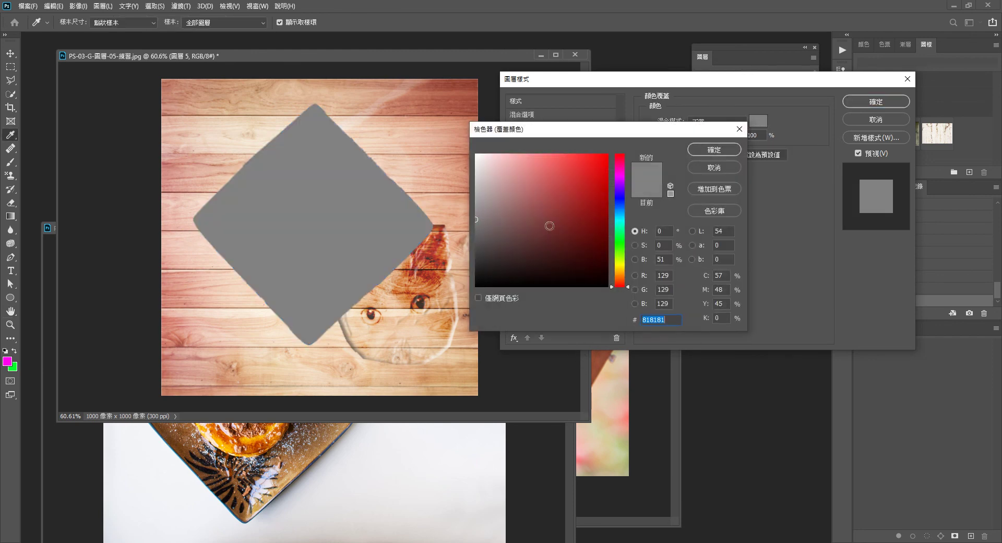
click(476, 286)
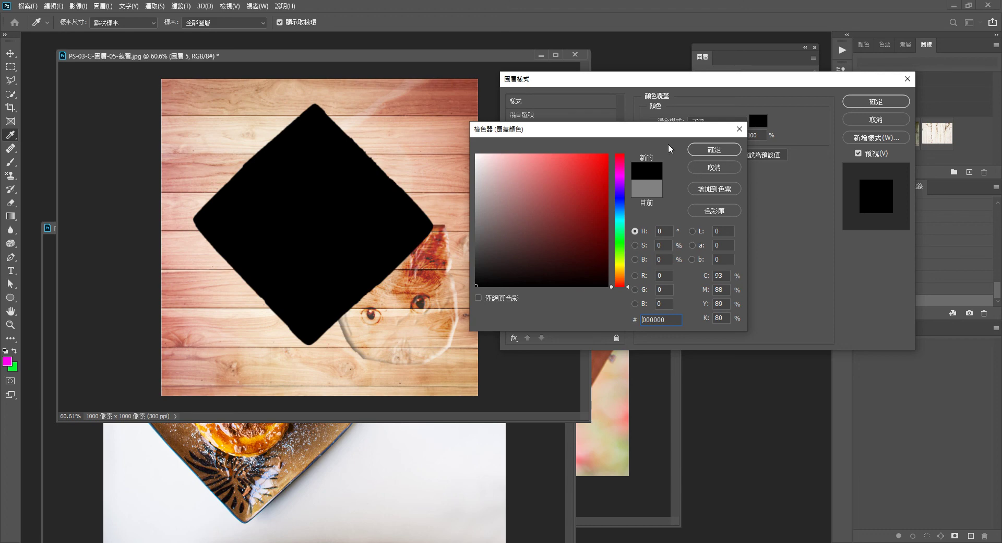
drag(668, 129, 608, 329)
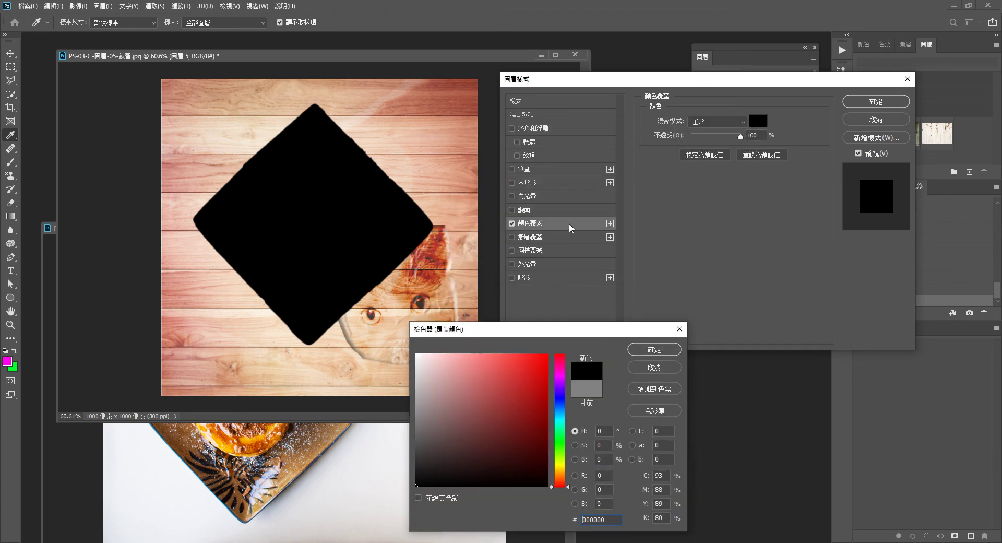
click(661, 350)
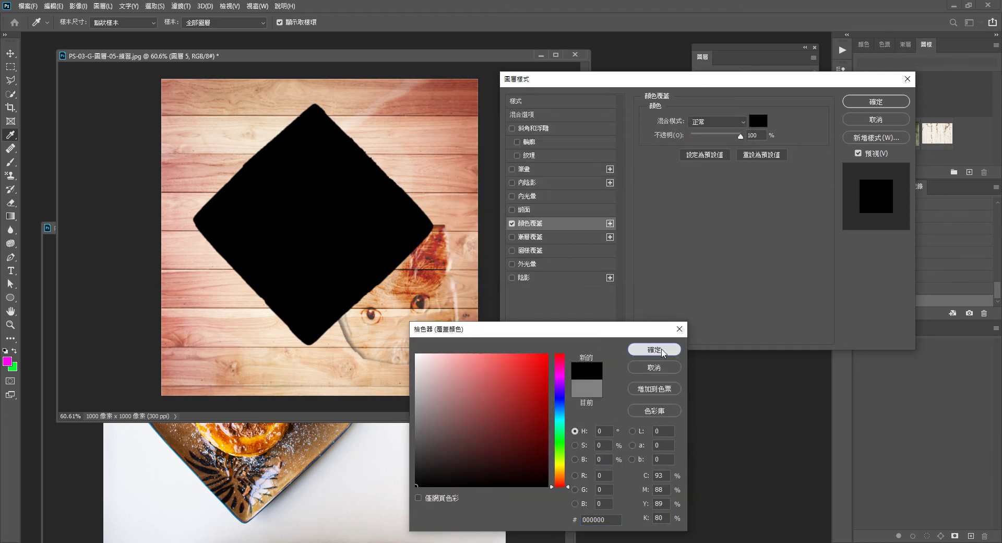
- Try the black overlay at 86% opacity, restore full opacity, then turn it off
drag(740, 136, 734, 136)
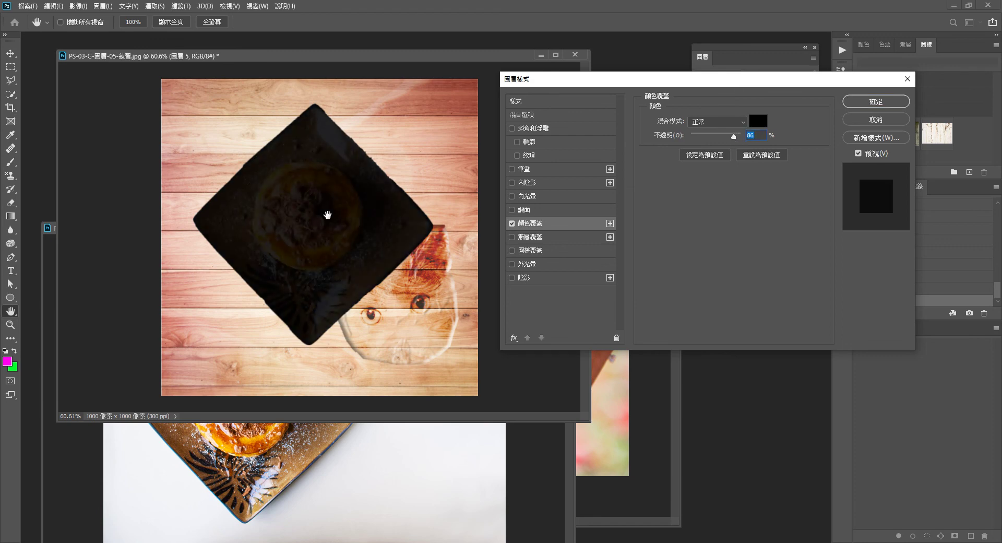
drag(734, 137, 759, 146)
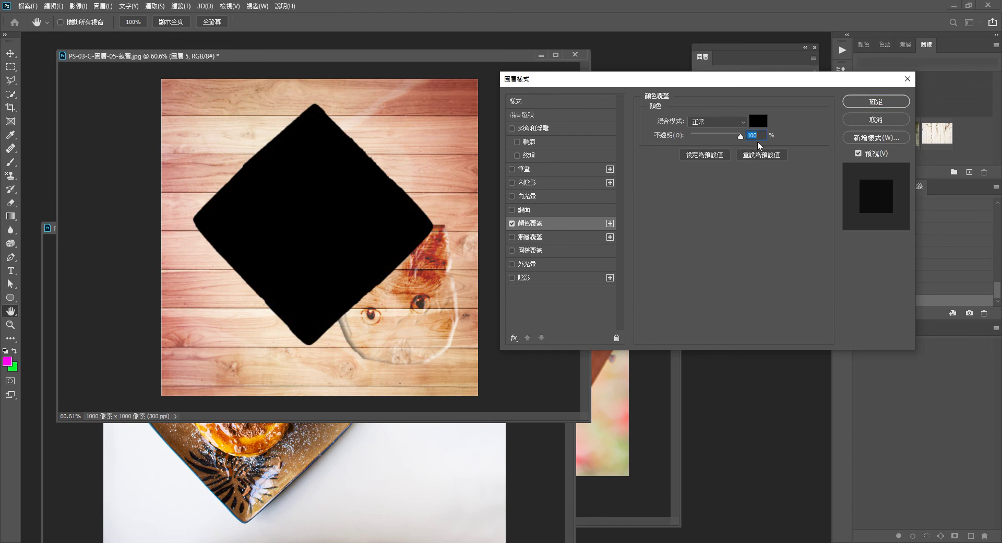
click(511, 223)
- Try a magenta Basics > Foreground to Transparent gradient overlay on the plate, then remove it
click(552, 239)
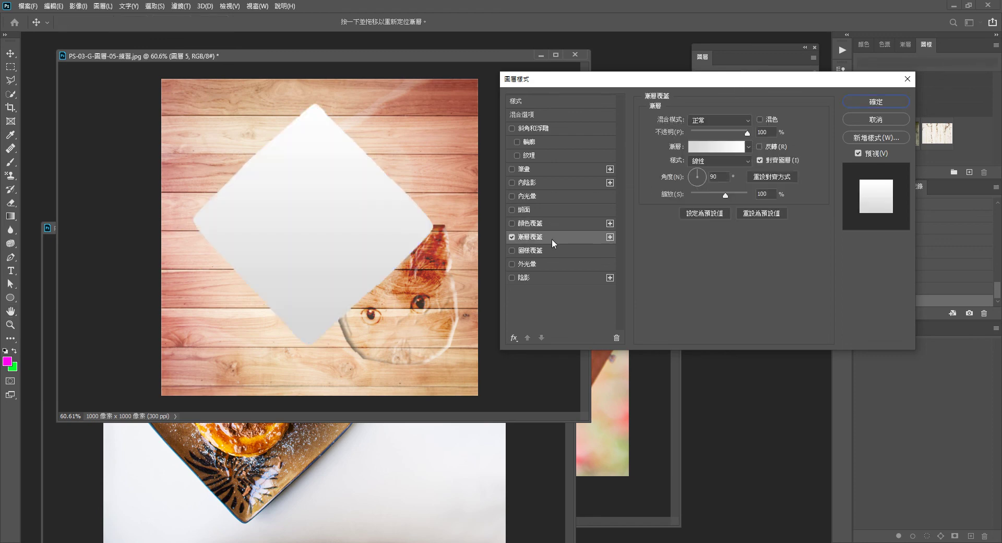
click(700, 147)
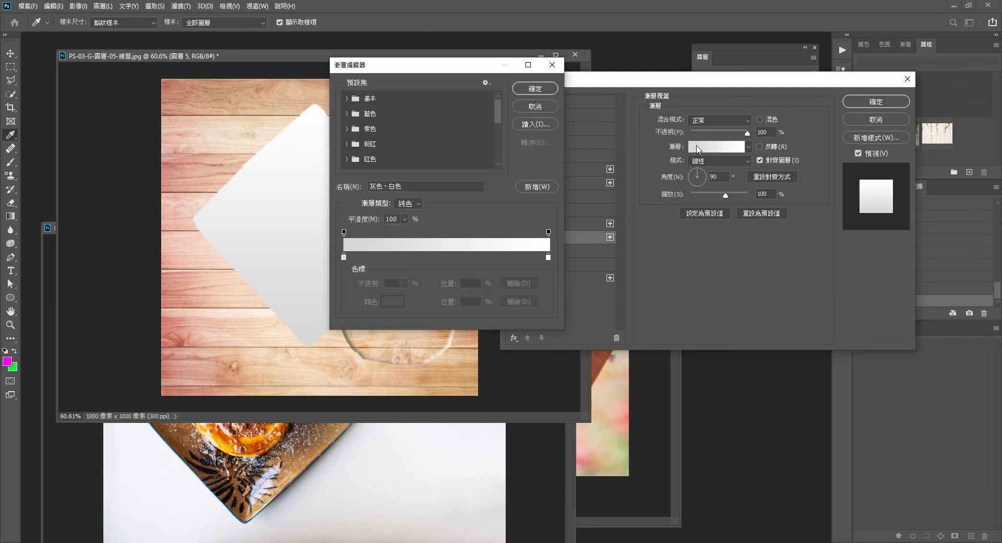
click(349, 98)
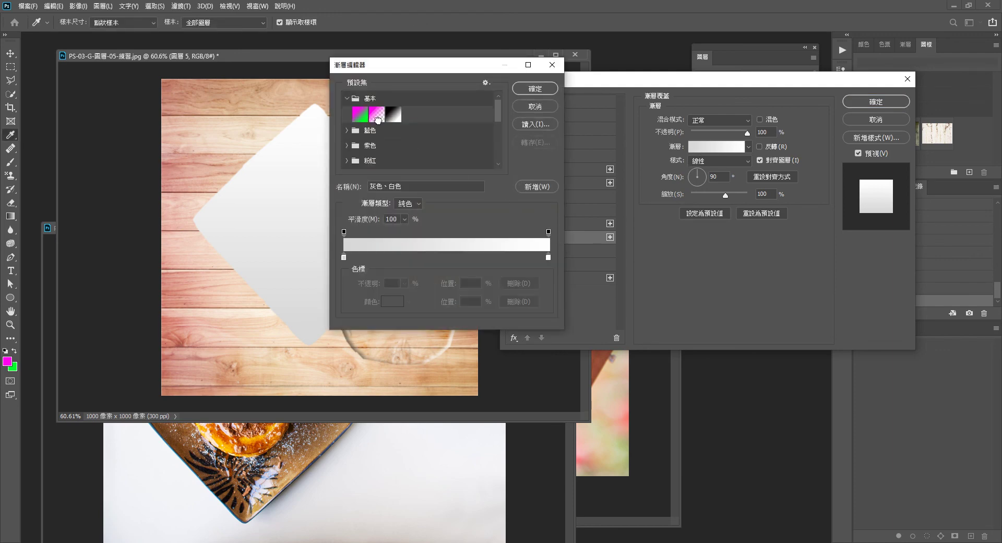
click(376, 114)
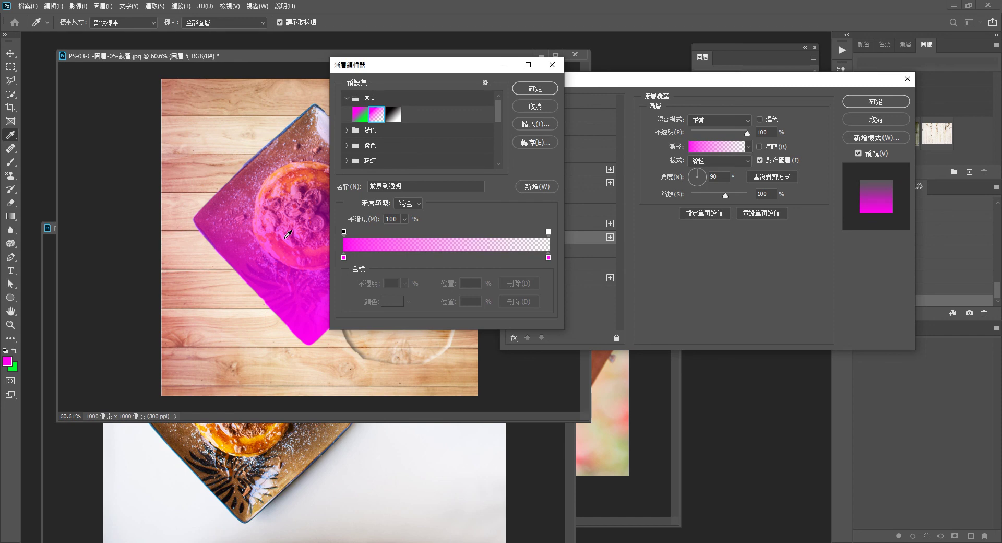
click(538, 90)
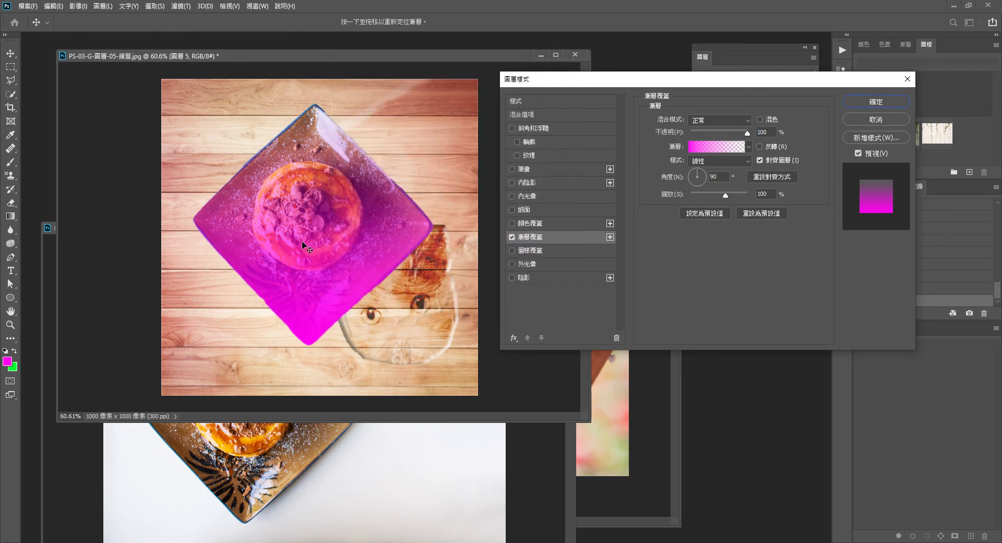
click(512, 238)
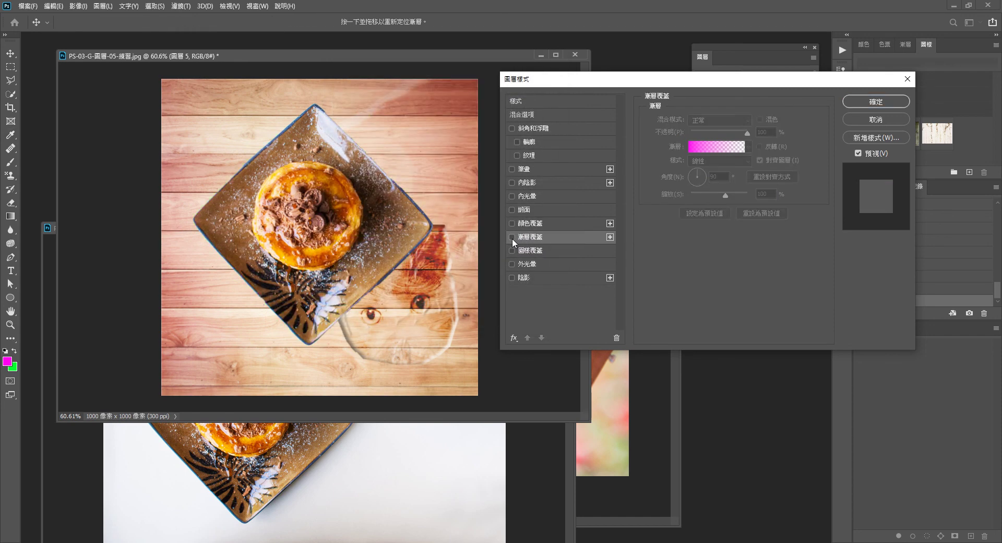
- Try a leaf Pattern Overlay at 78% opacity on the plate, then remove it
click(512, 251)
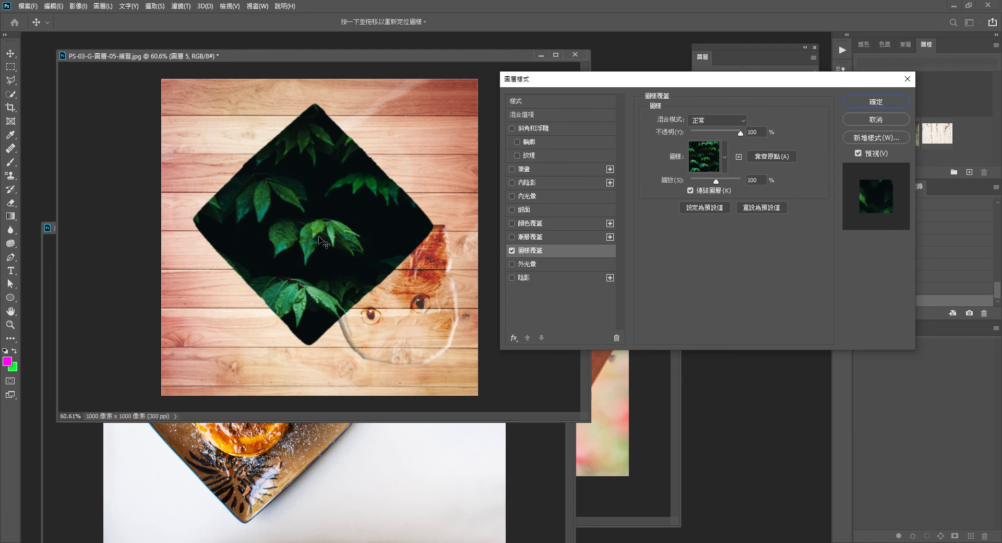
drag(741, 134, 729, 134)
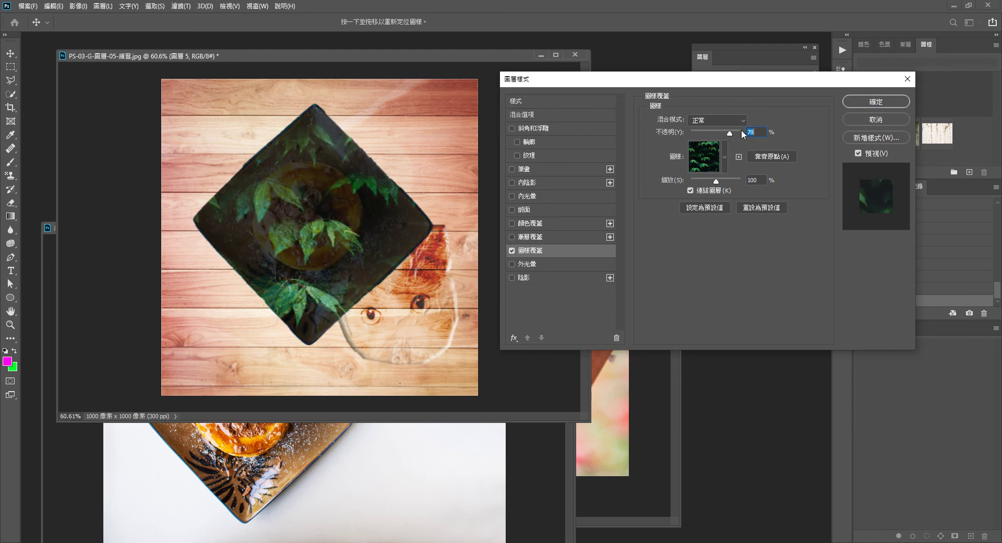
click(717, 120)
click(512, 250)
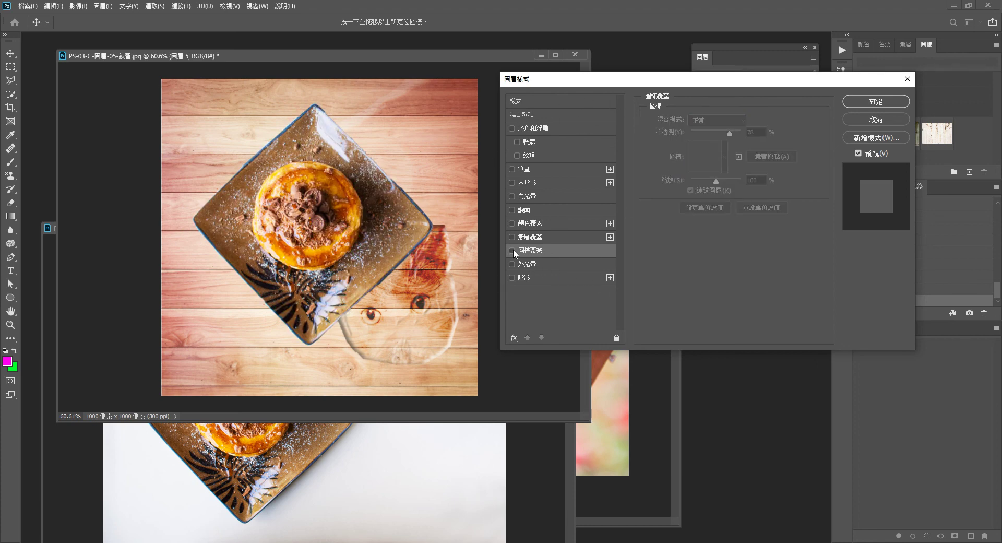
- Briefly toggle Bevel & Emboss and Outer Glow, leaving the plate with a dark Stroke outline
click(513, 130)
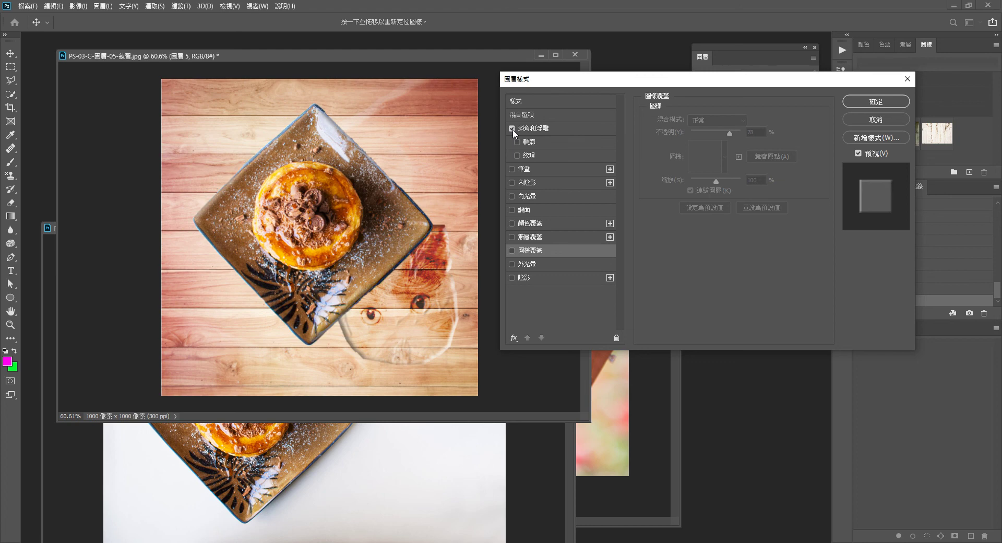
click(513, 130)
click(511, 169)
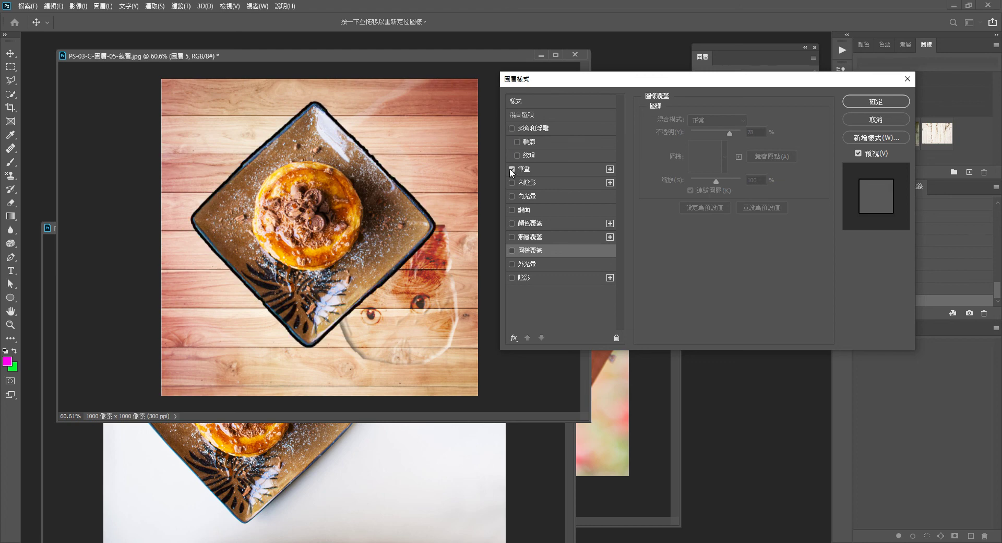
click(510, 169)
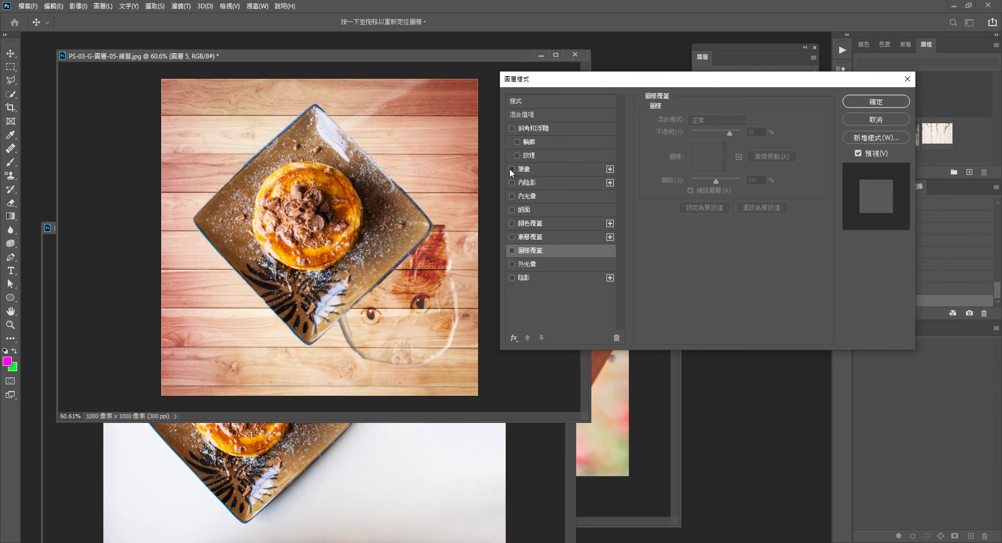
click(512, 264)
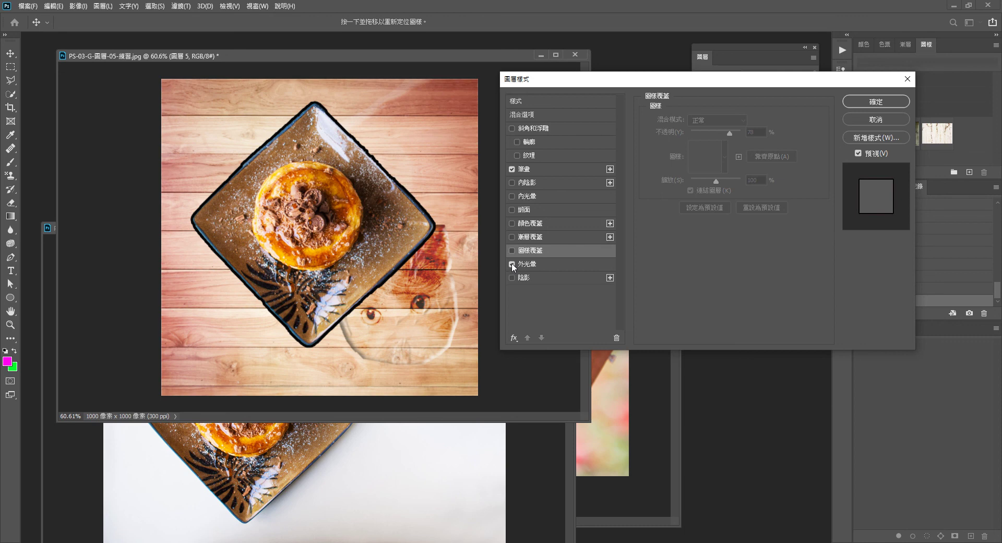
click(512, 264)
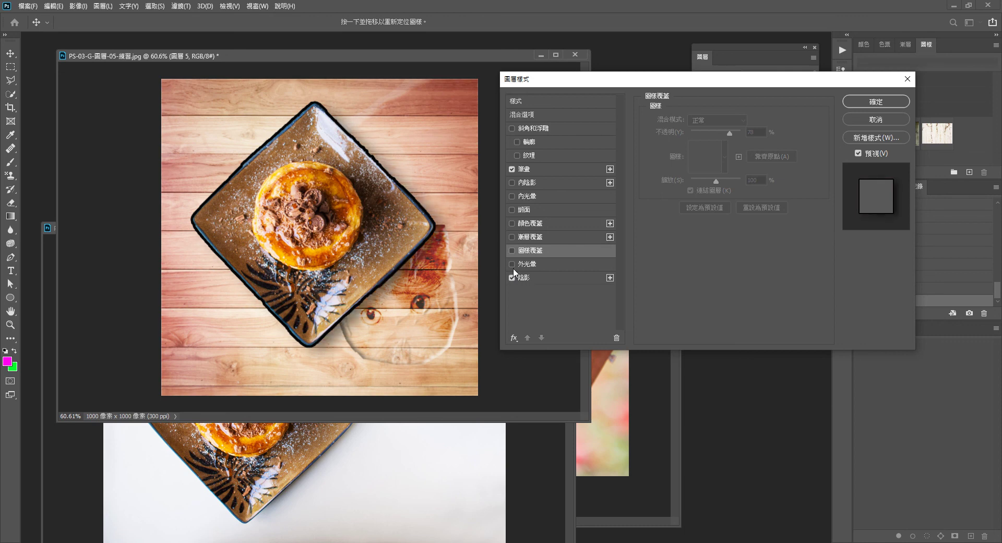